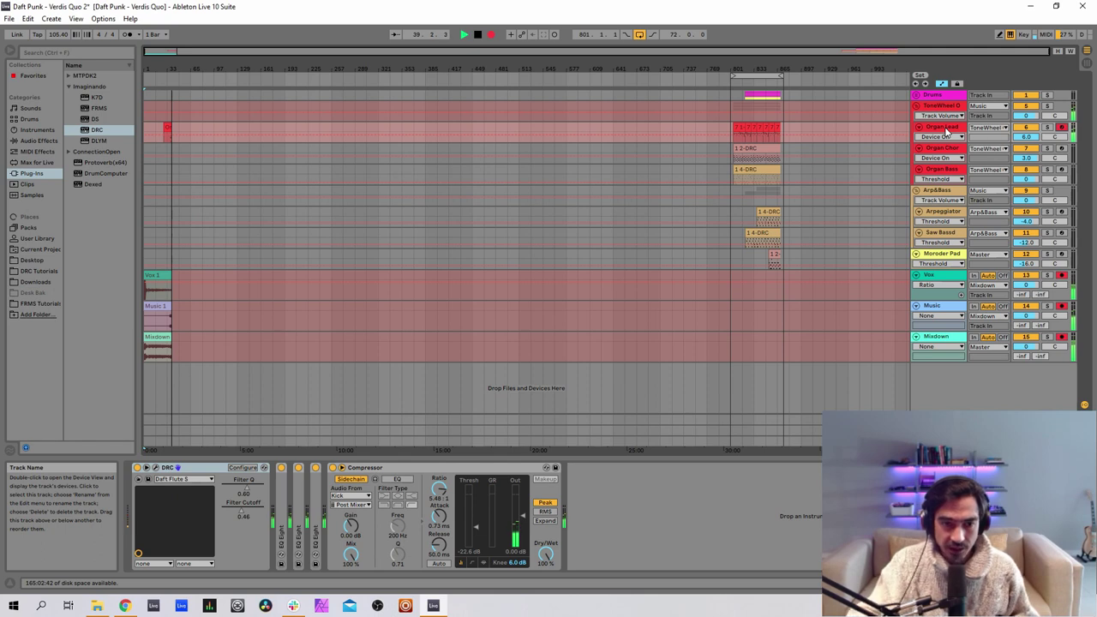
Deactivate the three EQ Eight devices on the Organ Lead track and leave them folded.
{"action": "double_click", "coordinate": [315, 500]}
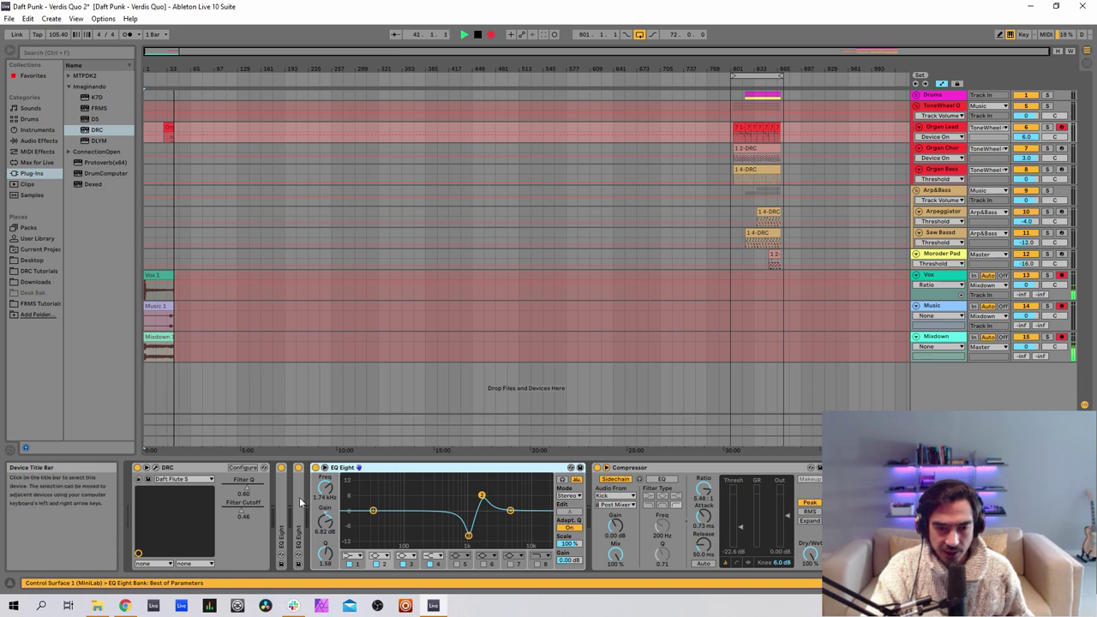
{"action": "double_click", "coordinate": [299, 498]}
{"action": "double_click", "coordinate": [285, 503]}
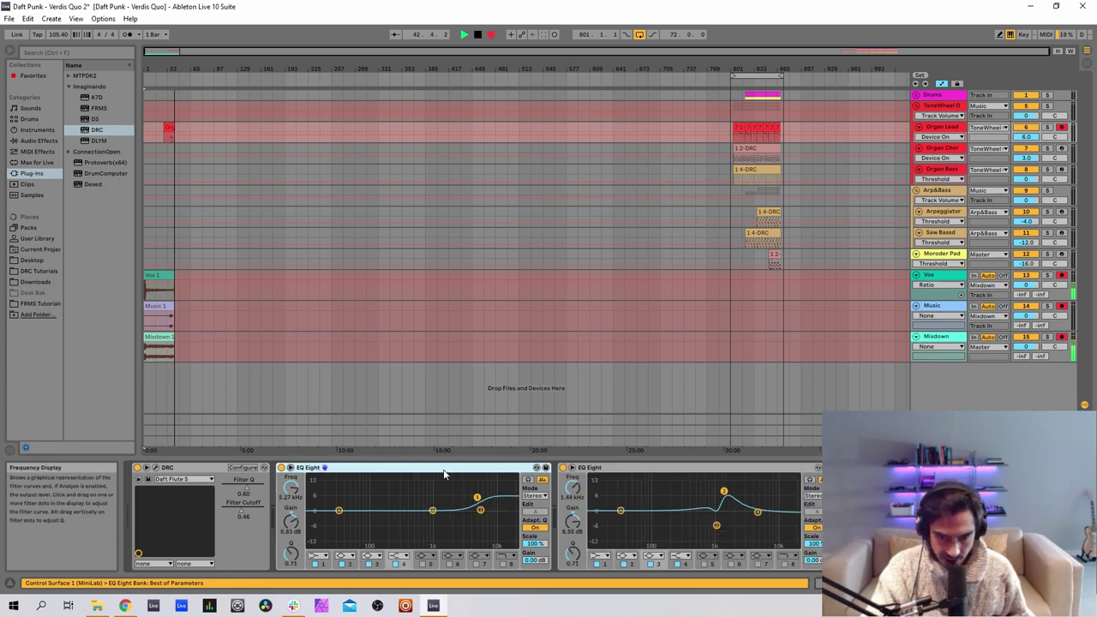
{"action": "left_click", "coordinate": [280, 468]}
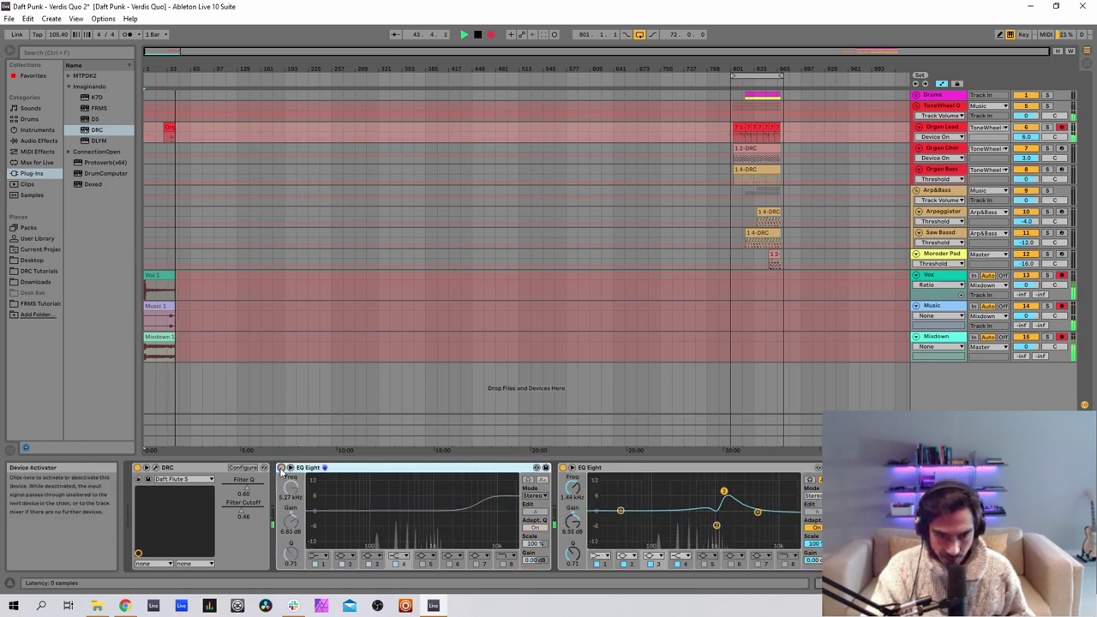
{"action": "left_click", "coordinate": [563, 472]}
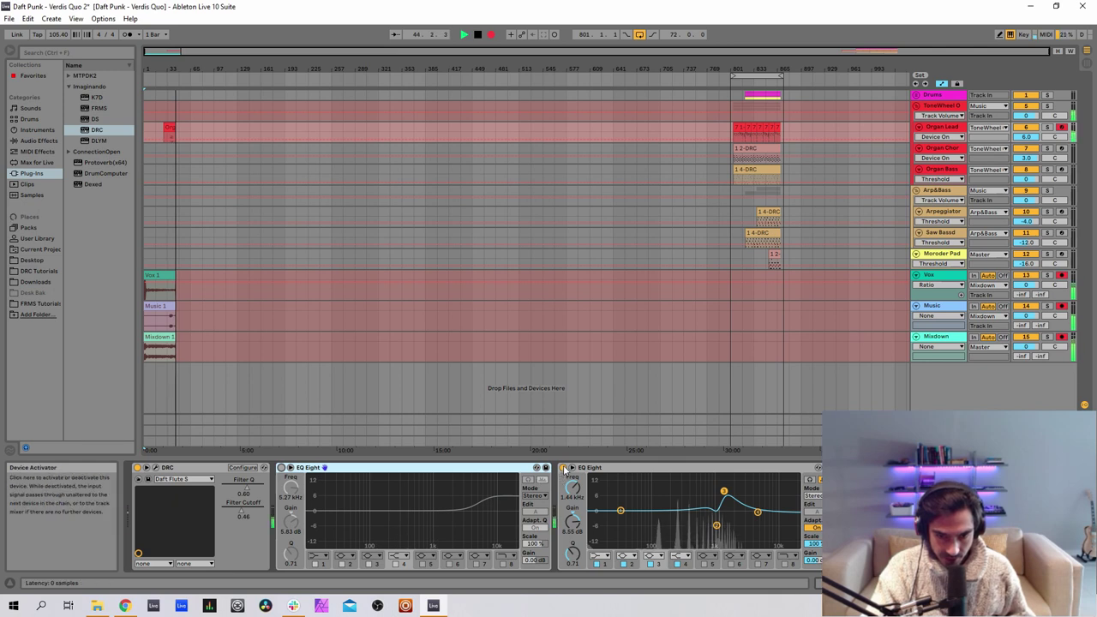
{"action": "double_click", "coordinate": [418, 473]}
{"action": "double_click", "coordinate": [419, 473]}
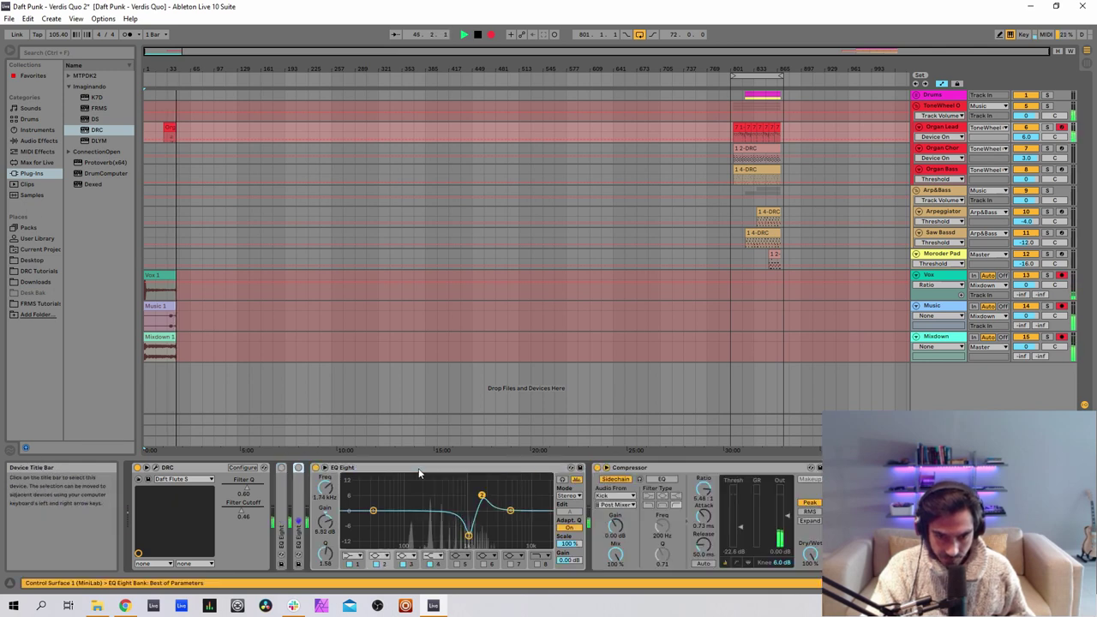
{"action": "double_click", "coordinate": [347, 468]}
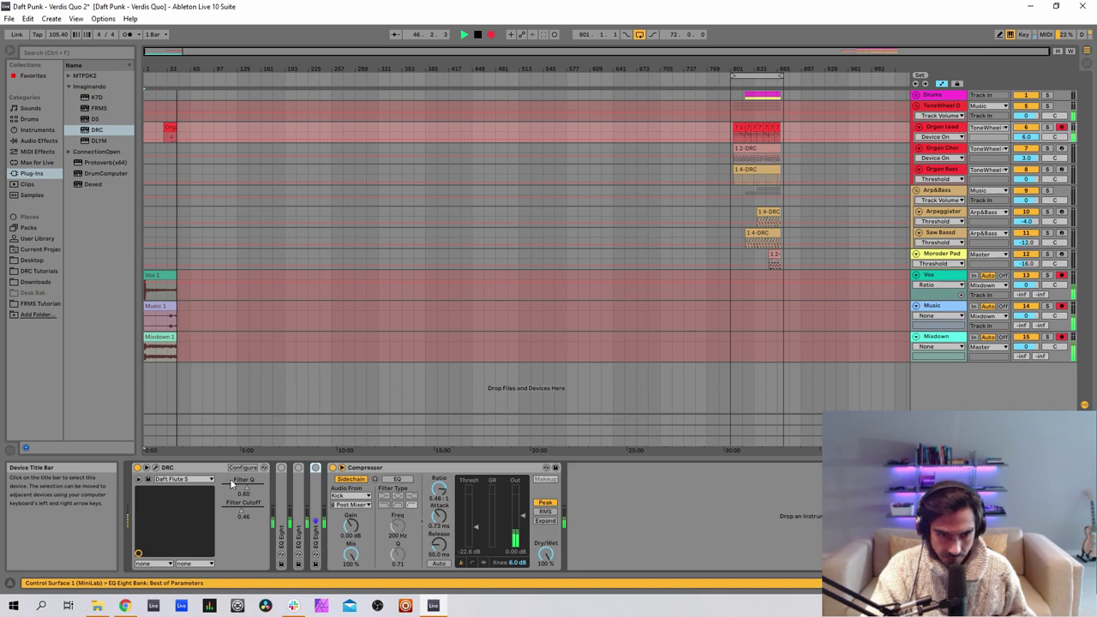
Open the DRC synth on Organ Lead and load the Default patch from the Factory bank.
{"action": "left_click", "coordinate": [156, 469]}
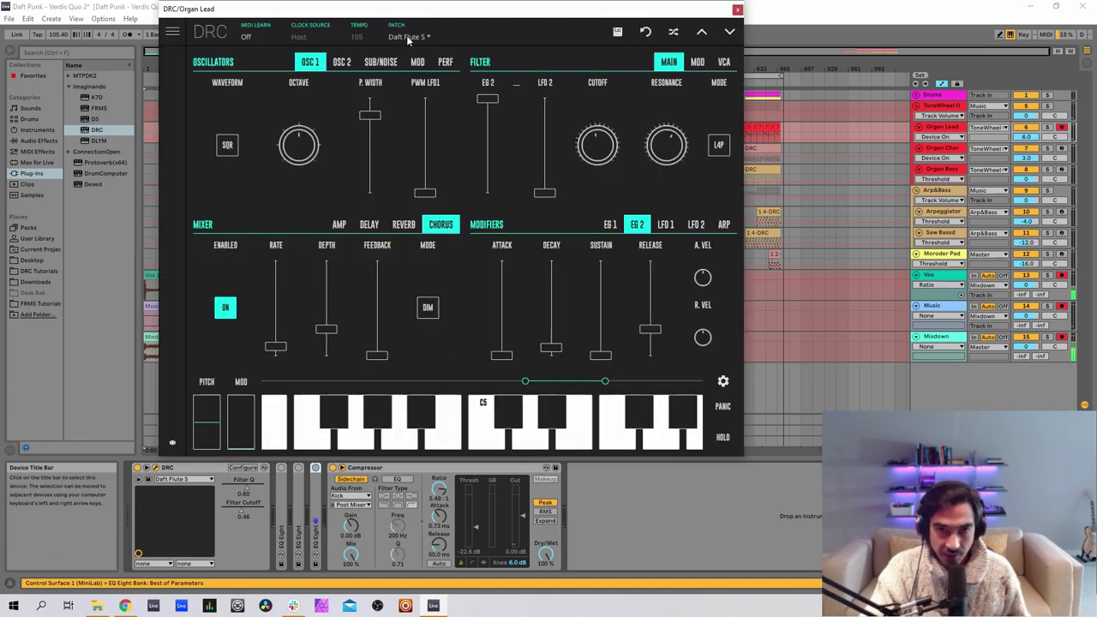
{"action": "left_click", "coordinate": [407, 37]}
{"action": "left_click", "coordinate": [370, 82]}
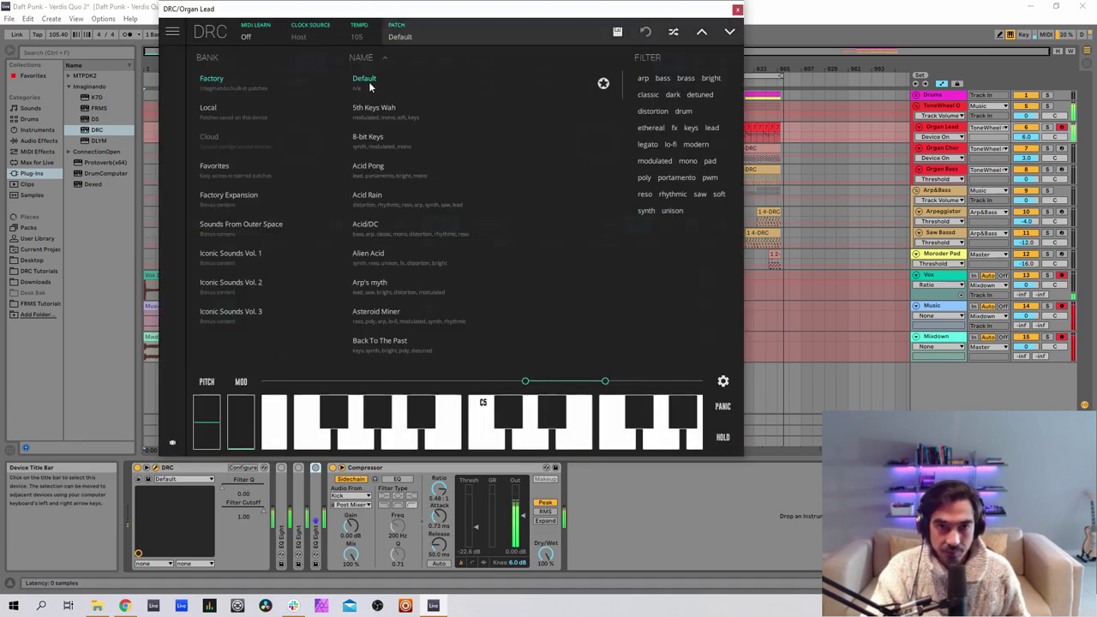
{"action": "left_click", "coordinate": [429, 33]}
In the amp mixer, lower the pre-gain to about a fifth, raise oscillator 2 to about half and noise to about a fifth.
{"action": "left_click", "coordinate": [343, 225]}
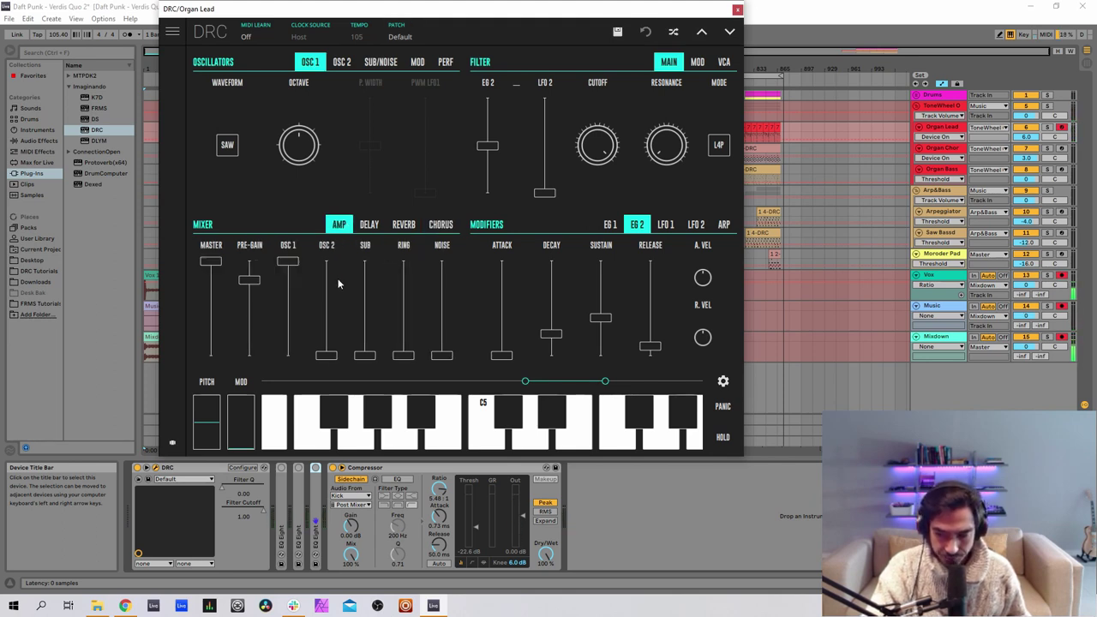
{"action": "left_click_drag", "start_coordinate": [258, 334], "coordinate": [257, 340]}
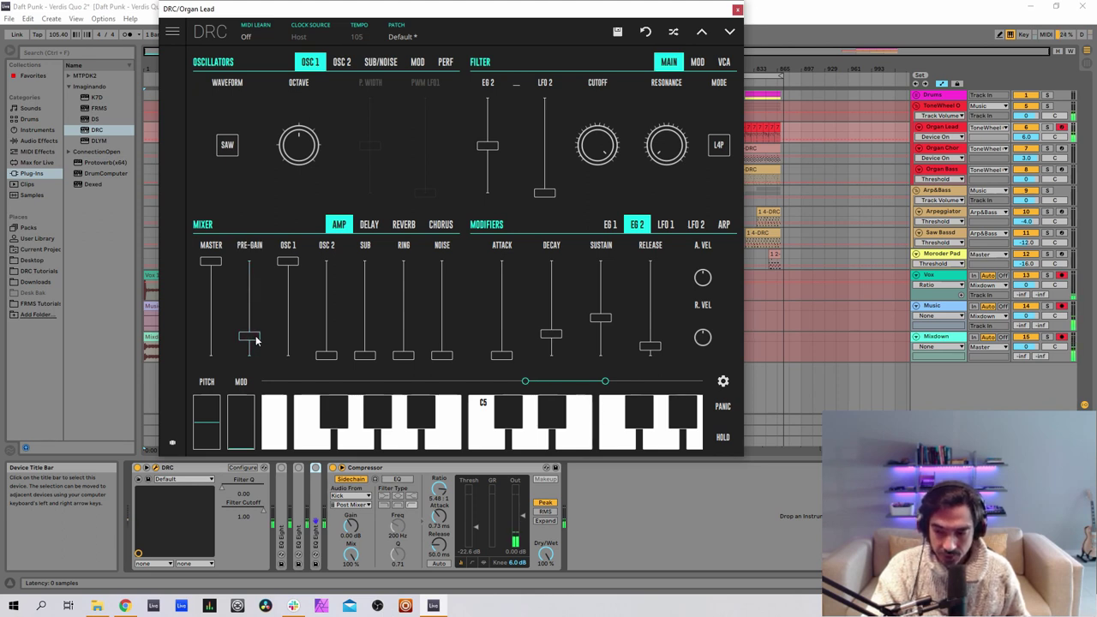
{"action": "left_click_drag", "start_coordinate": [327, 314], "coordinate": [354, 309]}
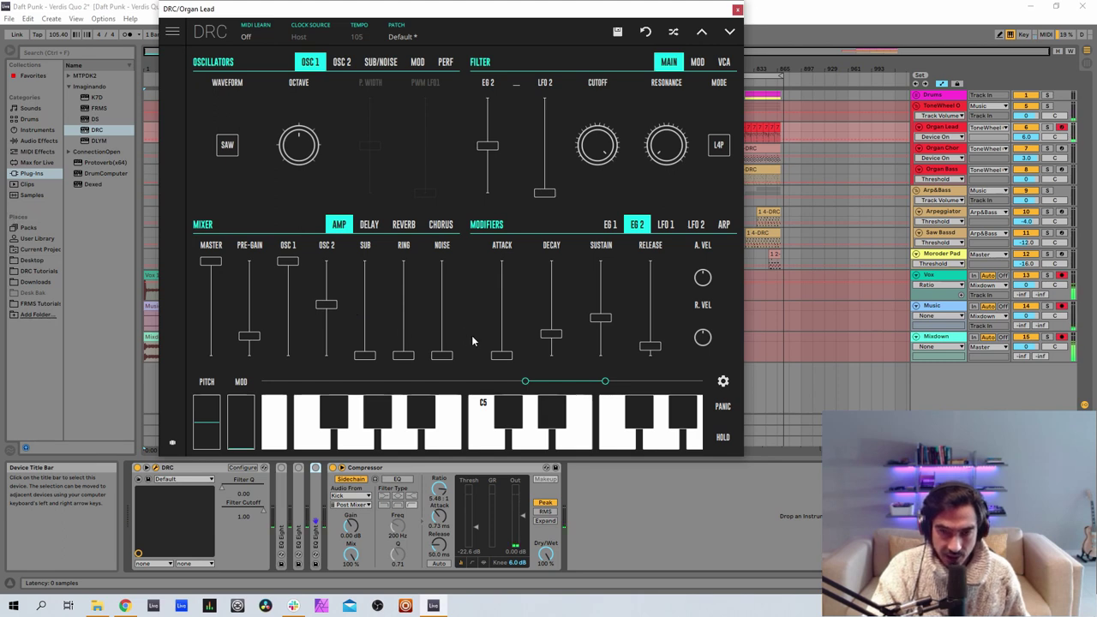
{"action": "left_click_drag", "start_coordinate": [441, 355], "coordinate": [448, 338]}
Set oscillator 1 to a square wave and raise its pulse width to about four fifths.
{"action": "left_click", "coordinate": [227, 145]}
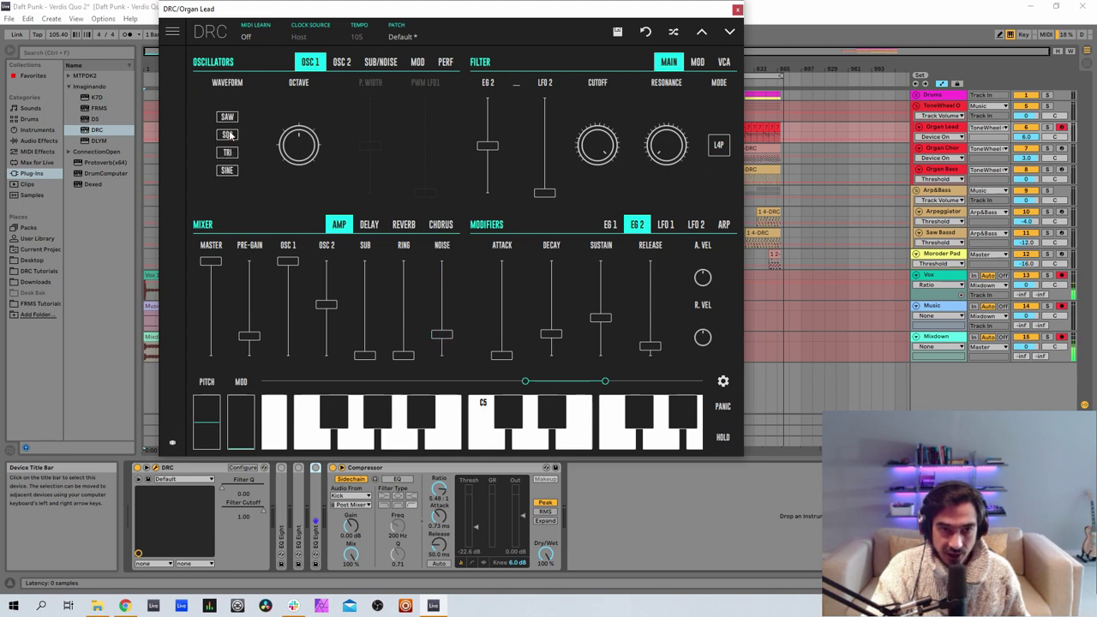
{"action": "left_click", "coordinate": [232, 135]}
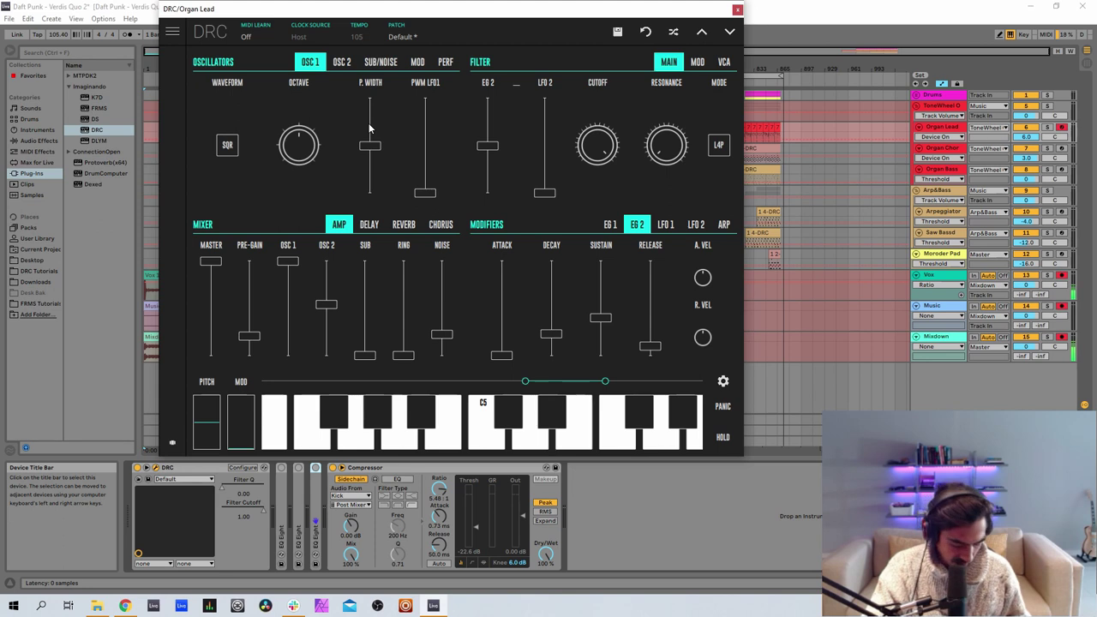
{"action": "left_click_drag", "start_coordinate": [368, 123], "coordinate": [386, 115]}
Detune oscillator 2 slightly upward with its fine tuning.
{"action": "left_click", "coordinate": [345, 63]}
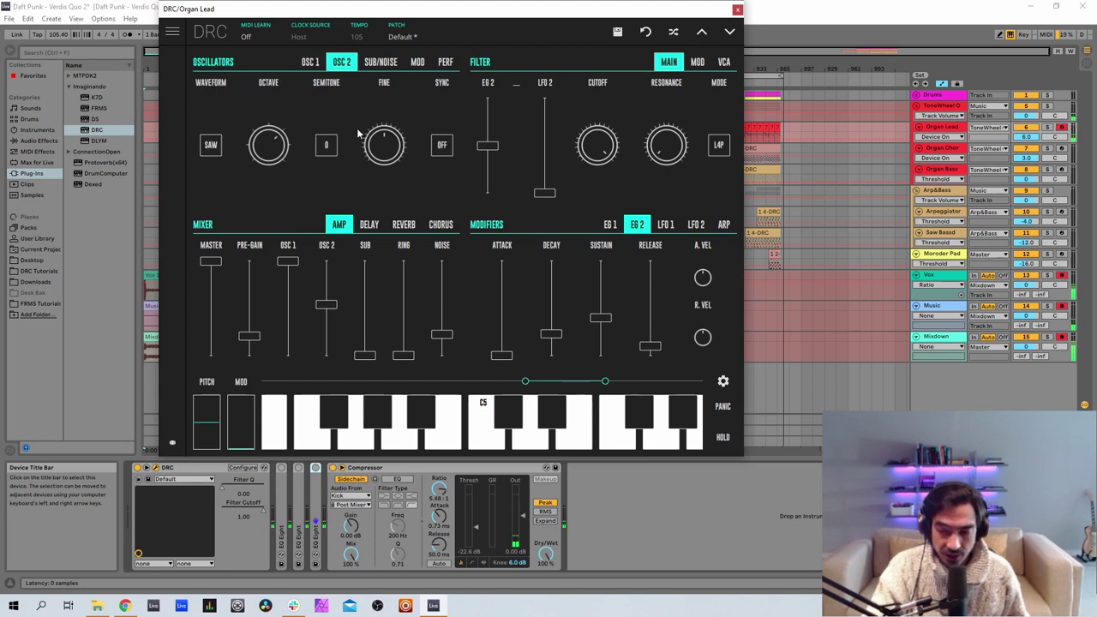
{"action": "left_click", "coordinate": [309, 62]}
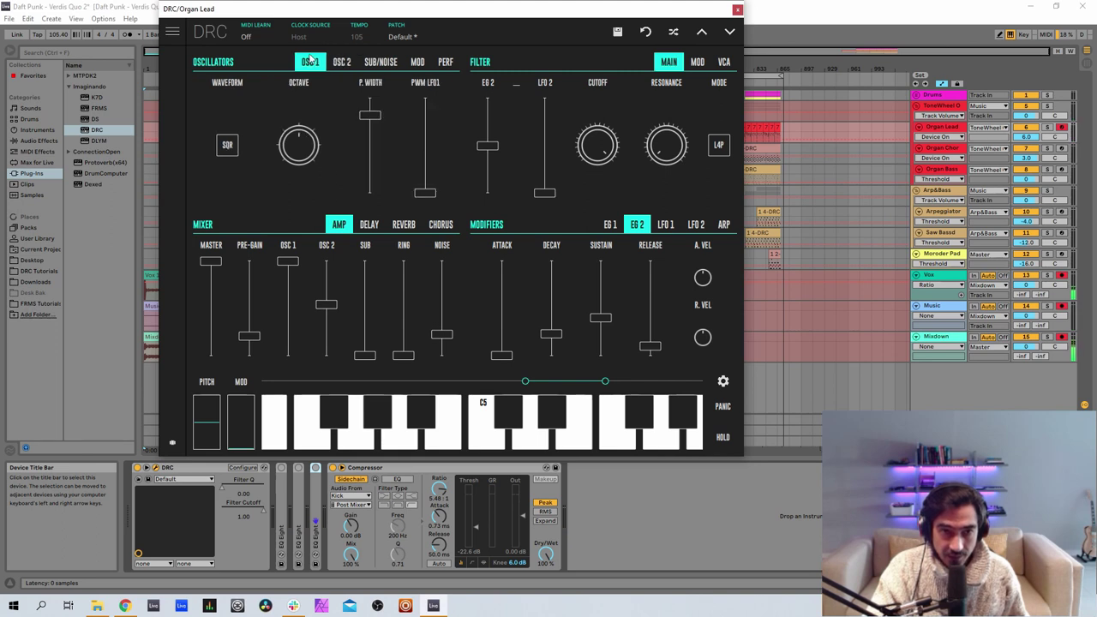
{"action": "left_click", "coordinate": [340, 63]}
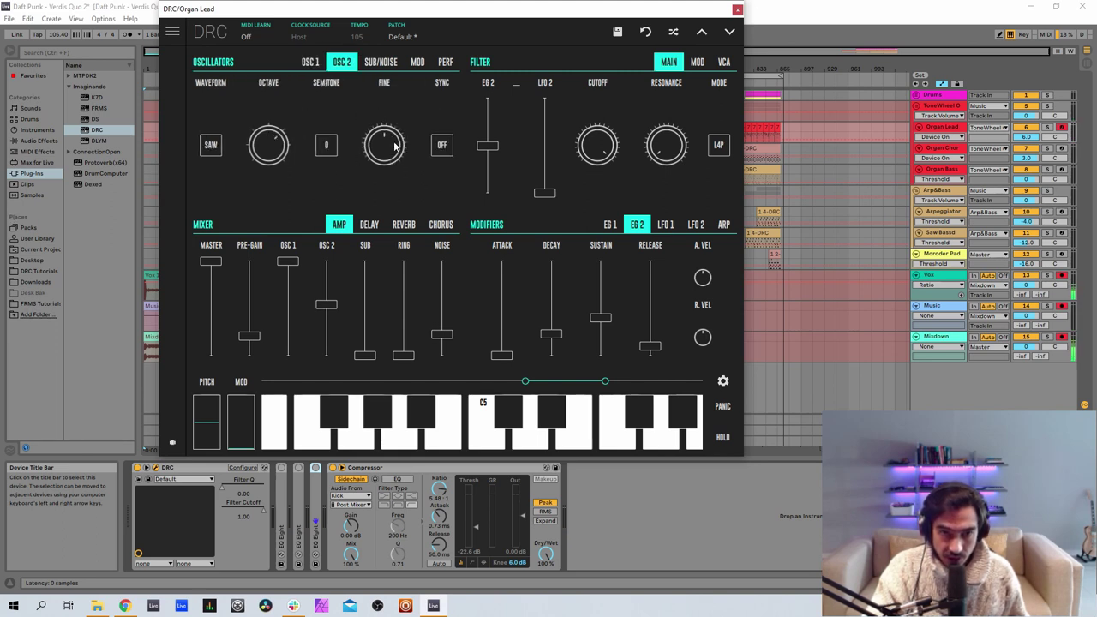
{"action": "left_click_drag", "start_coordinate": [396, 147], "coordinate": [420, 139]}
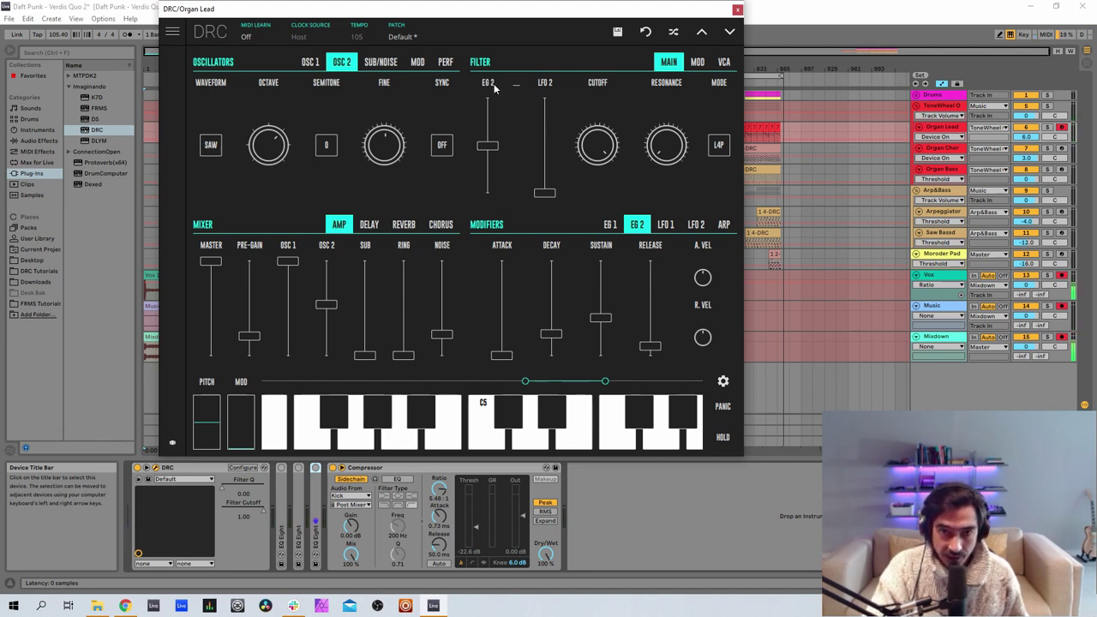
Set the filter's EG 2 amount to maximum, its cutoff to 0.46 and its resonance to 0.60.
{"action": "left_click_drag", "start_coordinate": [495, 132], "coordinate": [484, 5]}
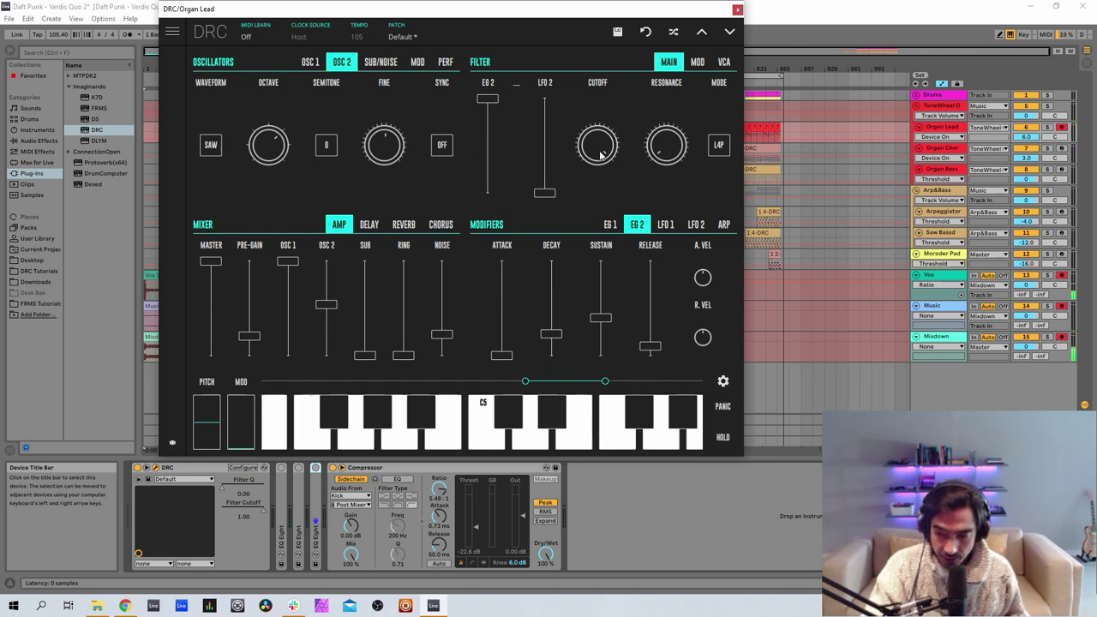
{"action": "left_click_drag", "start_coordinate": [600, 151], "coordinate": [642, 100]}
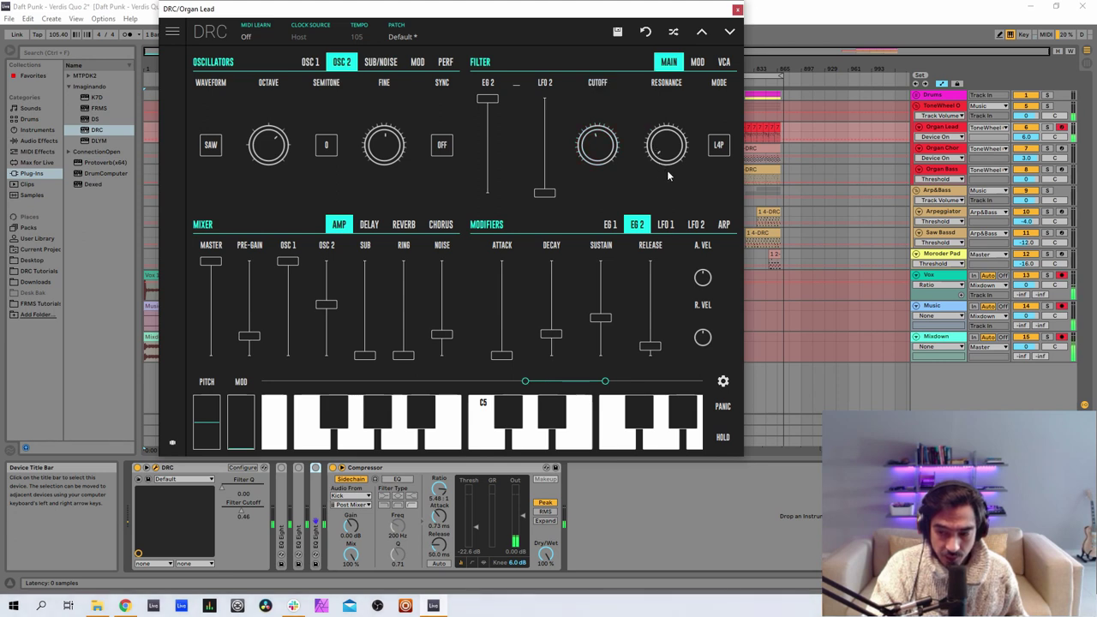
{"action": "left_click_drag", "start_coordinate": [669, 175], "coordinate": [657, 110]}
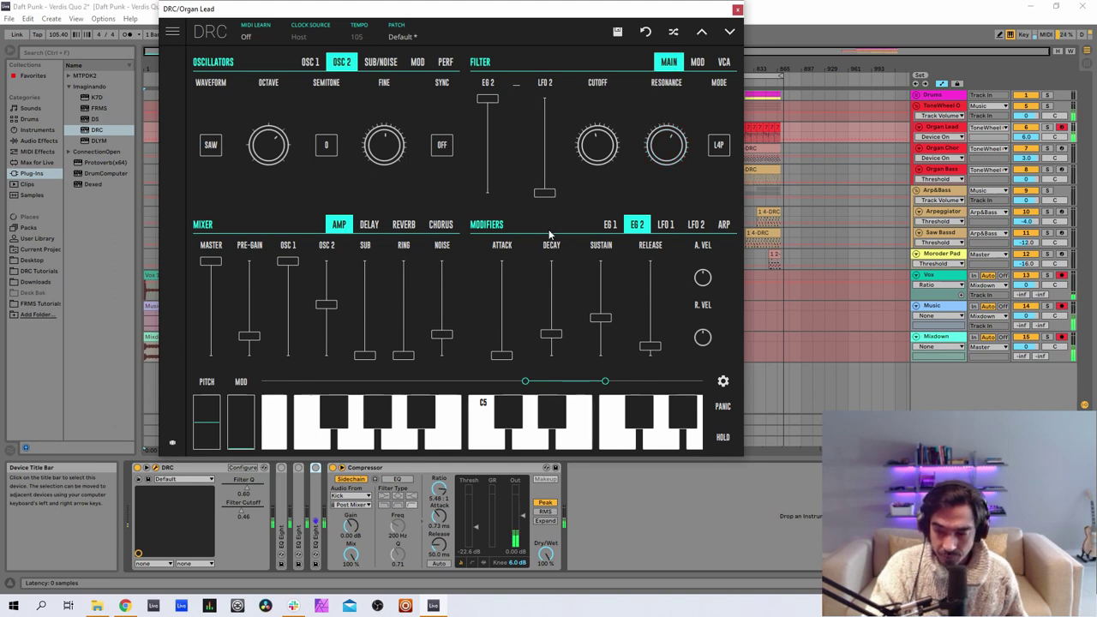
Shape EG 1 with a slightly raised attack, a very short decay, near-maximum sustain and a release of about 0.206.
{"action": "left_click", "coordinate": [611, 228]}
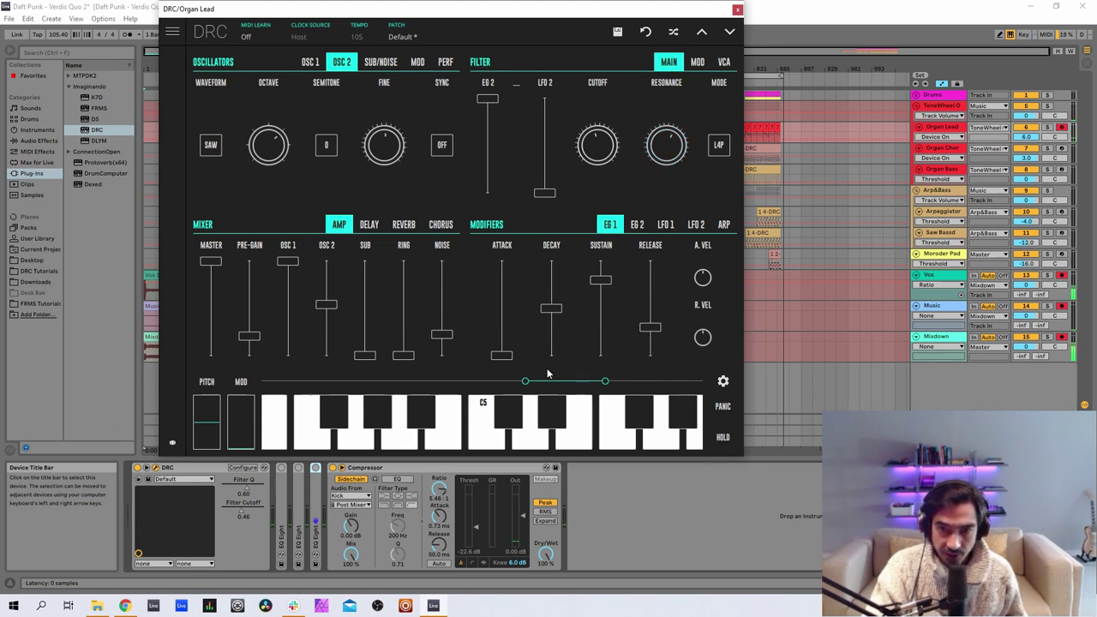
{"action": "left_click_drag", "start_coordinate": [503, 354], "coordinate": [502, 349]}
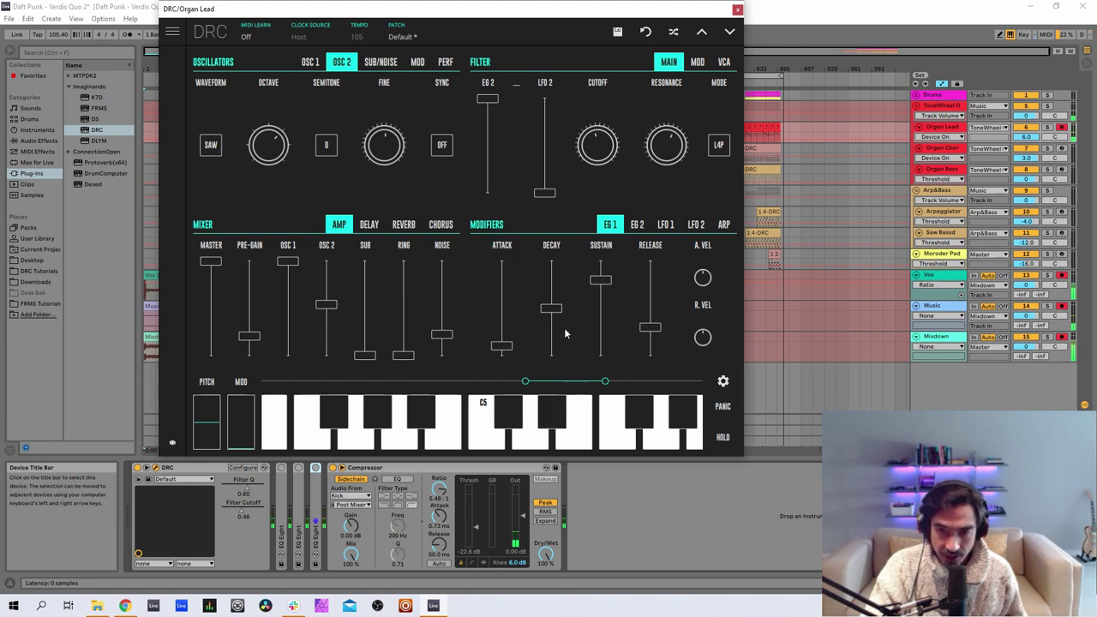
{"action": "left_click_drag", "start_coordinate": [552, 332], "coordinate": [551, 352]}
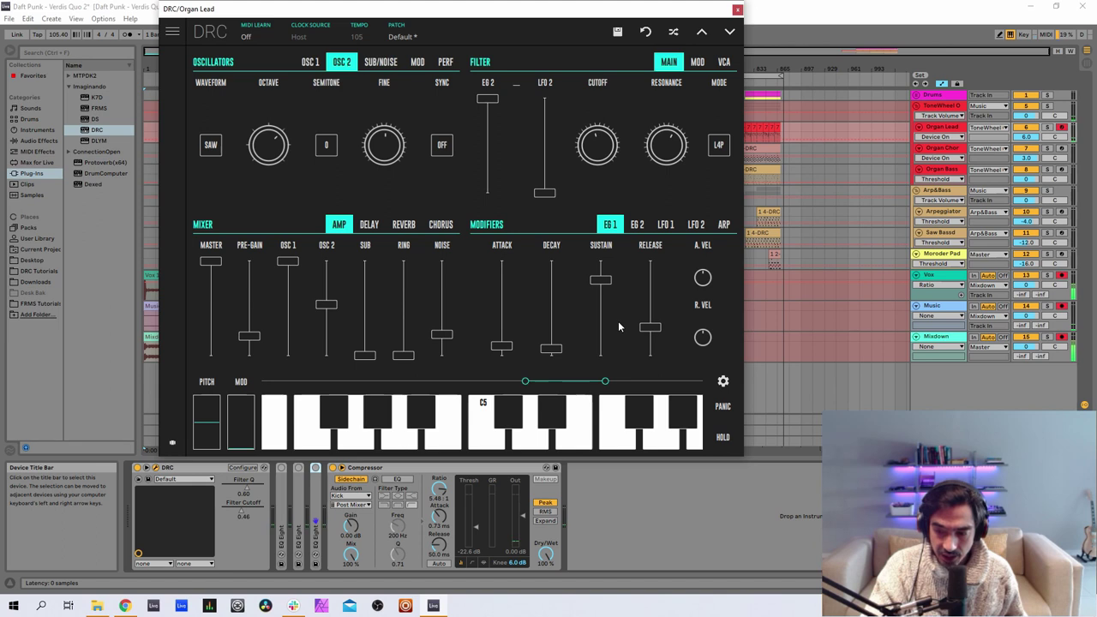
{"action": "mouse_move", "coordinate": [601, 282]}
{"action": "left_mouse_down"}
{"action": "mouse_move", "coordinate": [631, 272]}
{"action": "mouse_move", "coordinate": [607, 271]}
{"action": "left_mouse_up"}
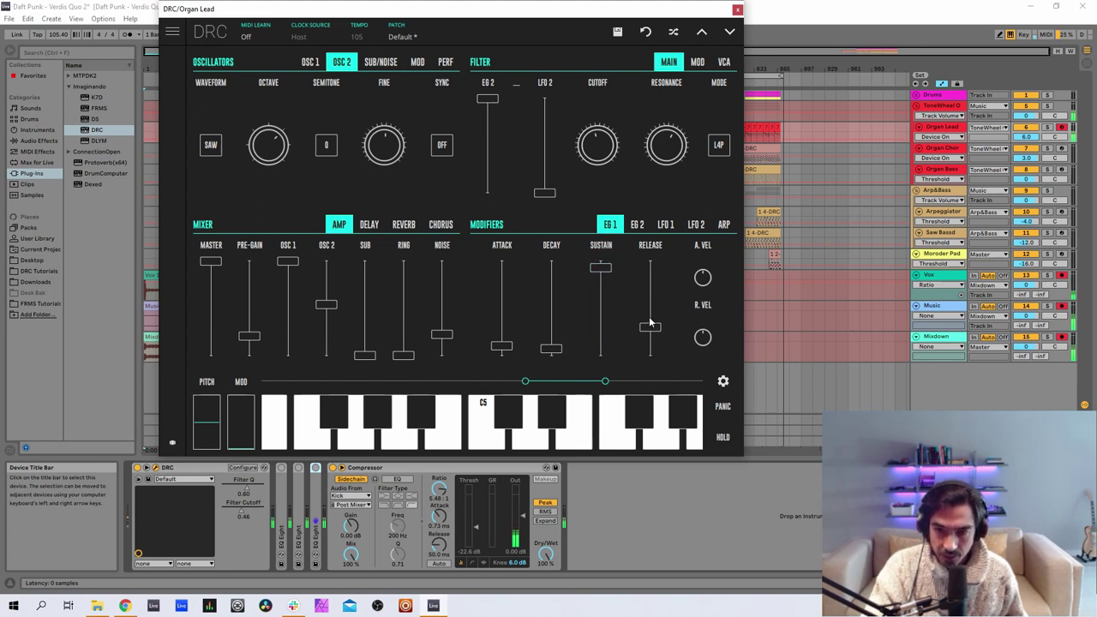
{"action": "left_click_drag", "start_coordinate": [650, 327], "coordinate": [652, 337]}
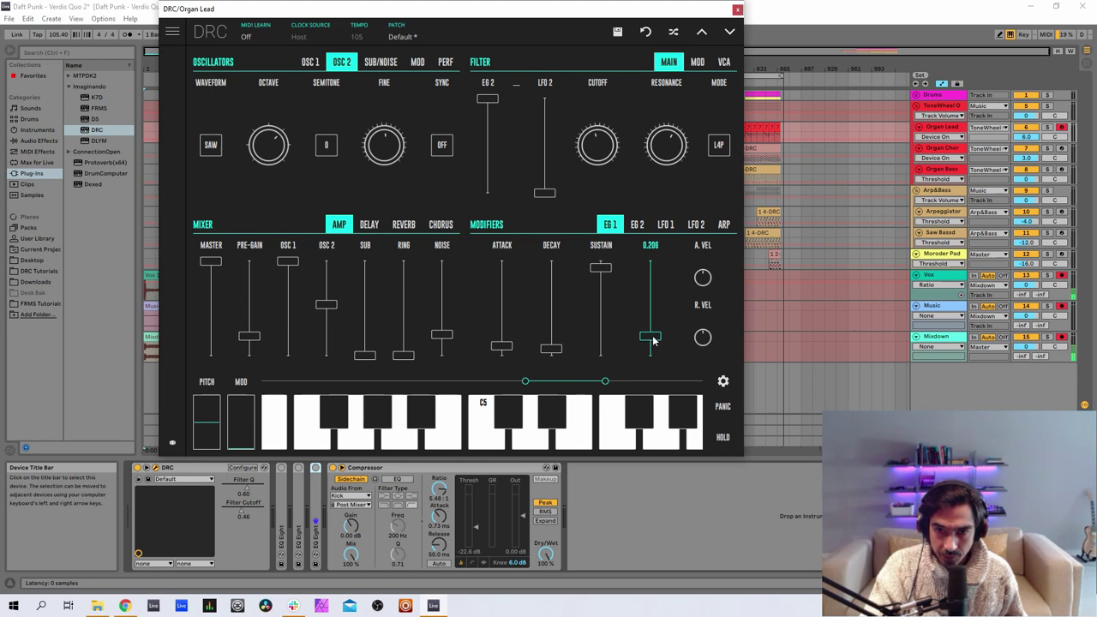
Shape EG 2 with a very short decay, zero sustain and a release raised to about a quarter.
{"action": "left_click", "coordinate": [639, 226]}
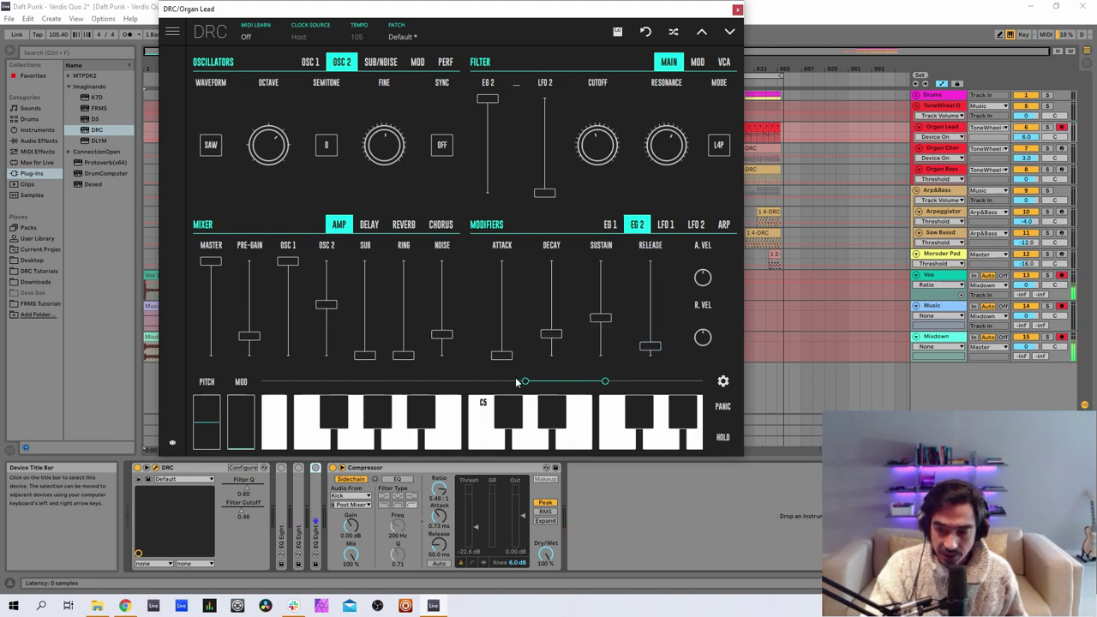
{"action": "left_click_drag", "start_coordinate": [552, 337], "coordinate": [606, 429]}
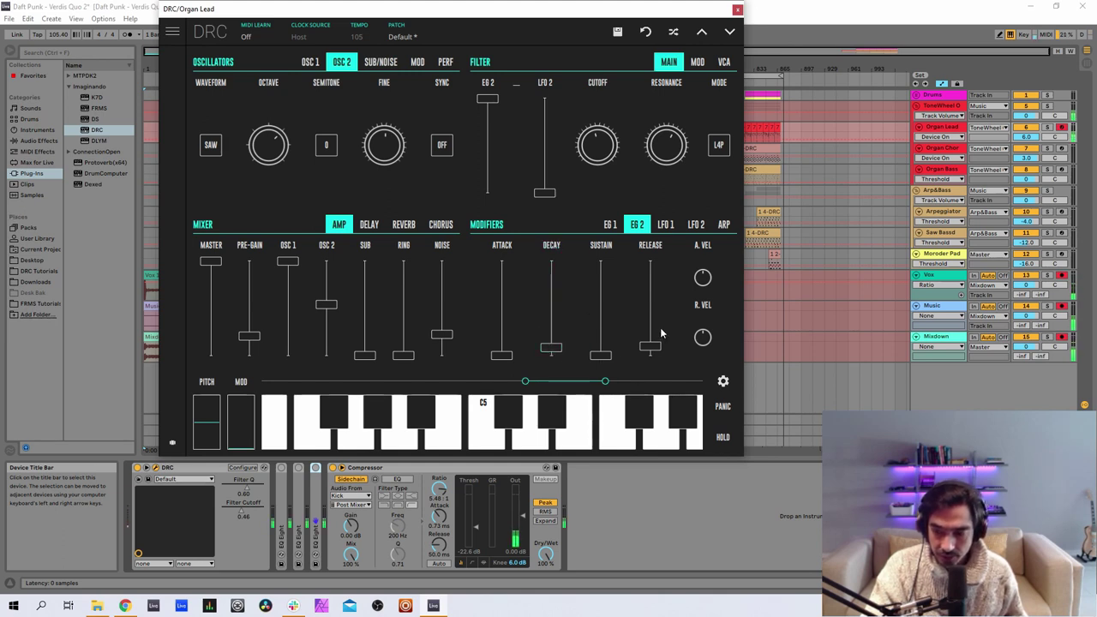
{"action": "mouse_move", "coordinate": [660, 331]}
{"action": "left_mouse_down"}
{"action": "mouse_move", "coordinate": [656, 323]}
{"action": "mouse_move", "coordinate": [665, 334]}
{"action": "left_mouse_up"}
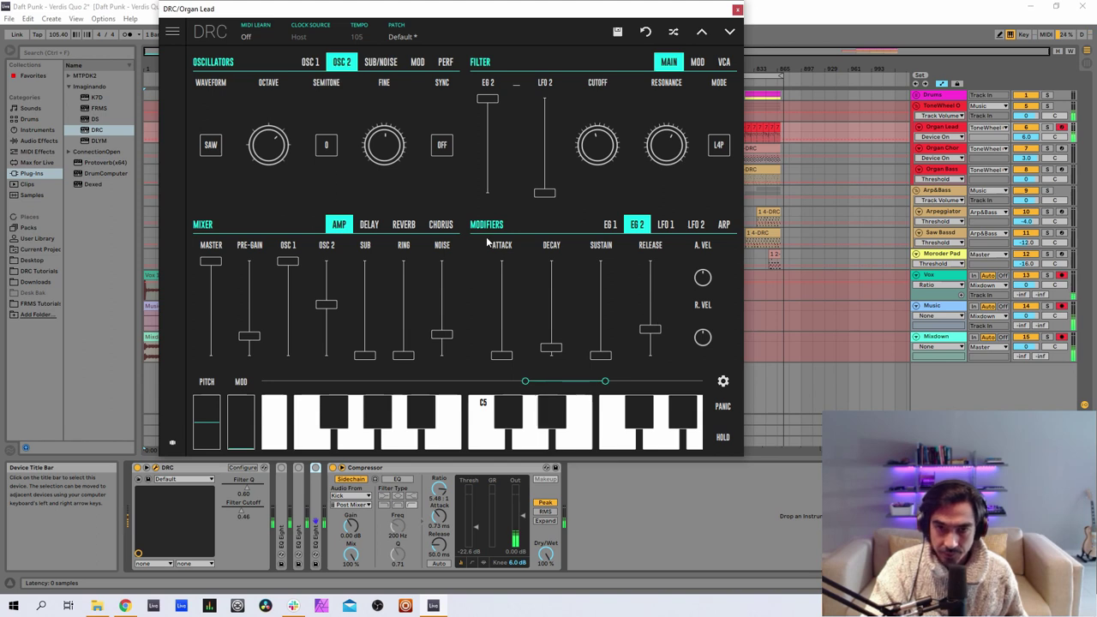
Raise the LFO 2 rate moderately and add a small amount of LFO 2 delay.
{"action": "left_click", "coordinate": [696, 225]}
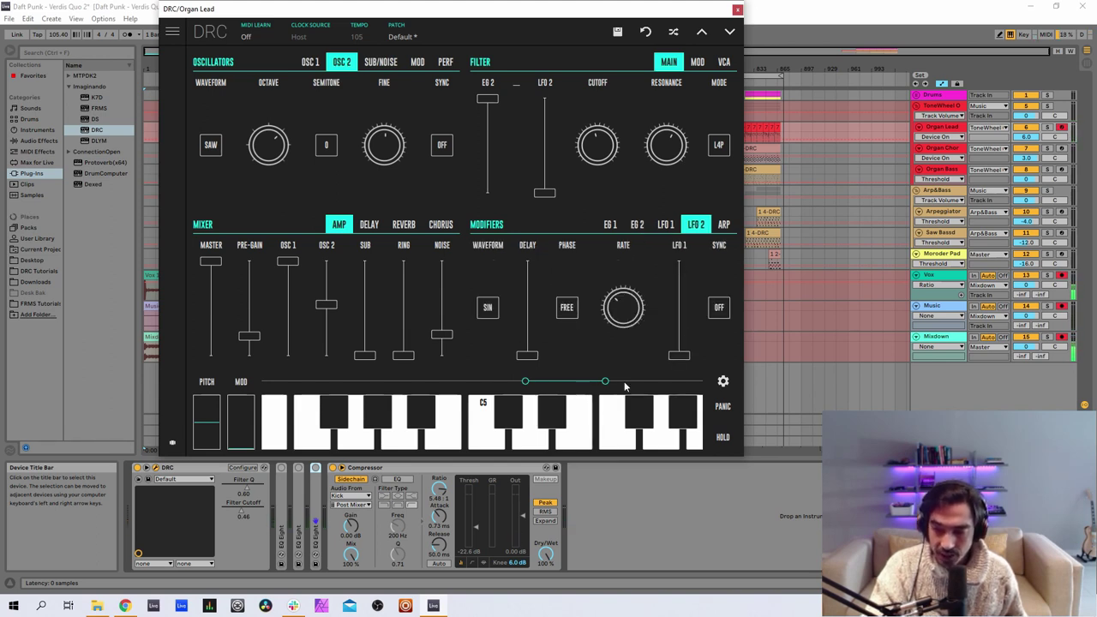
{"action": "mouse_move", "coordinate": [617, 319]}
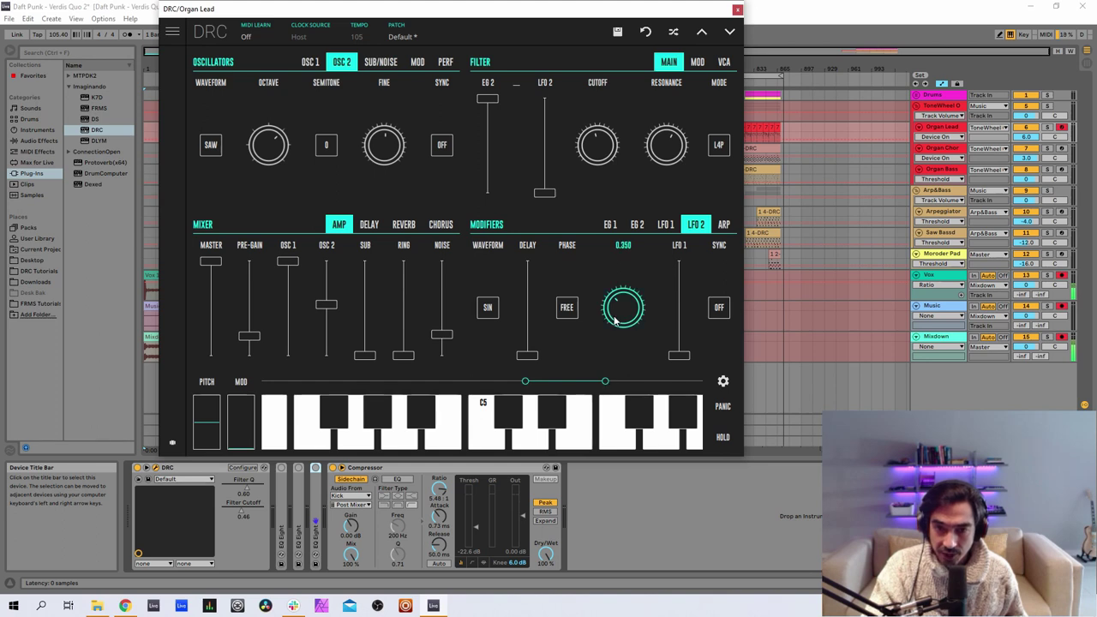
{"action": "left_click_drag", "start_coordinate": [627, 314], "coordinate": [675, 297]}
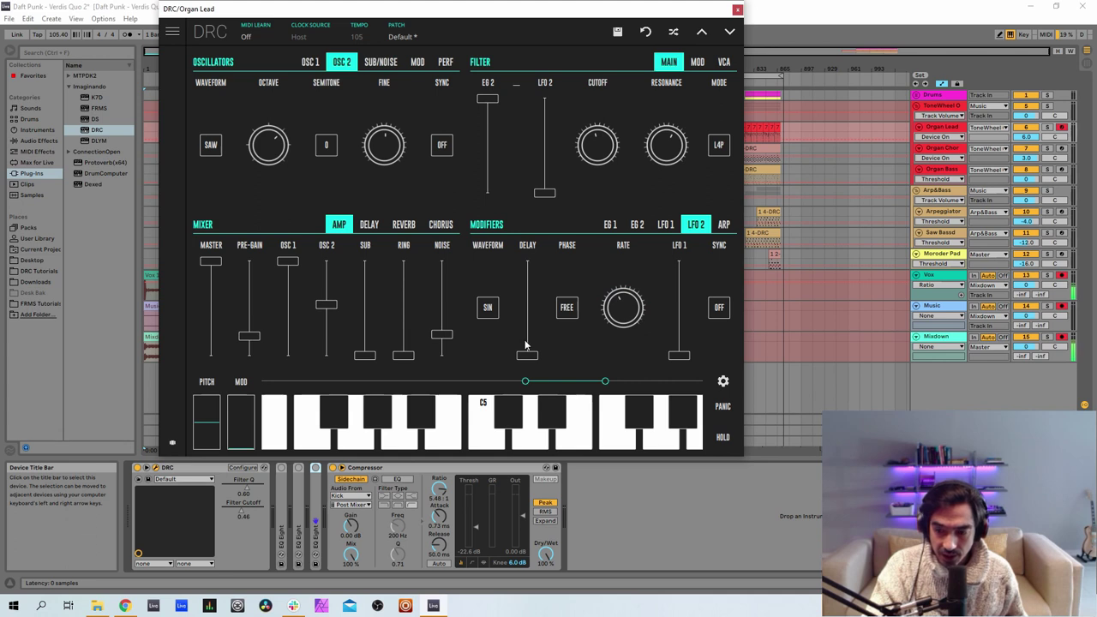
{"action": "left_click_drag", "start_coordinate": [527, 345], "coordinate": [526, 344]}
{"action": "left_click_drag", "start_coordinate": [635, 314], "coordinate": [634, 314]}
Switch the oscillators' second modulation source to LFO 2 and give it a small modulation amount.
{"action": "left_click", "coordinate": [417, 62]}
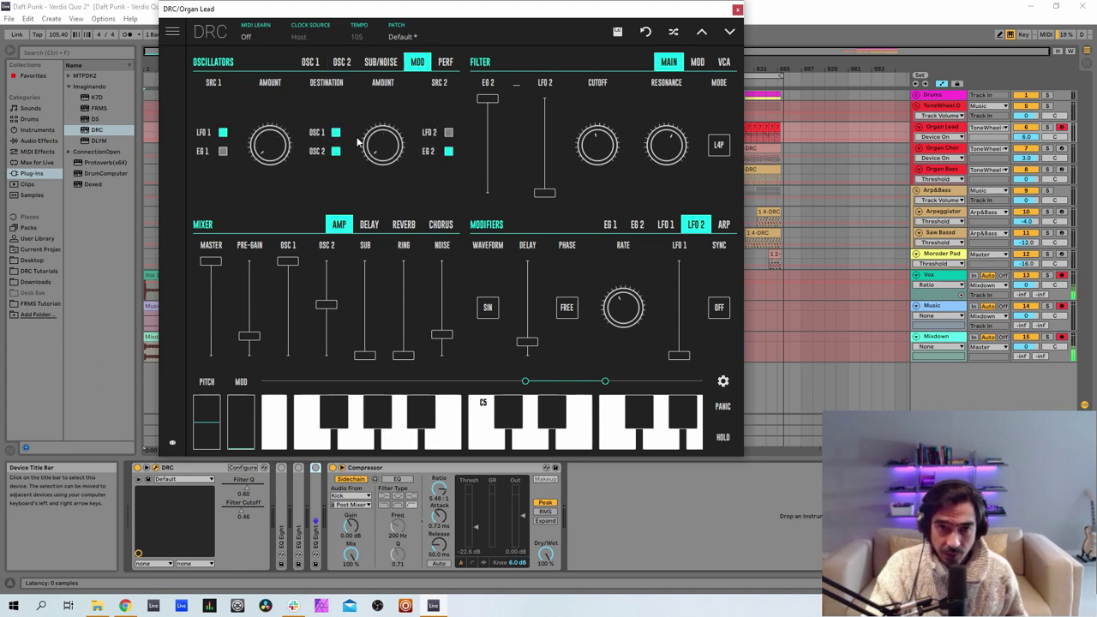
{"action": "left_click", "coordinate": [447, 134]}
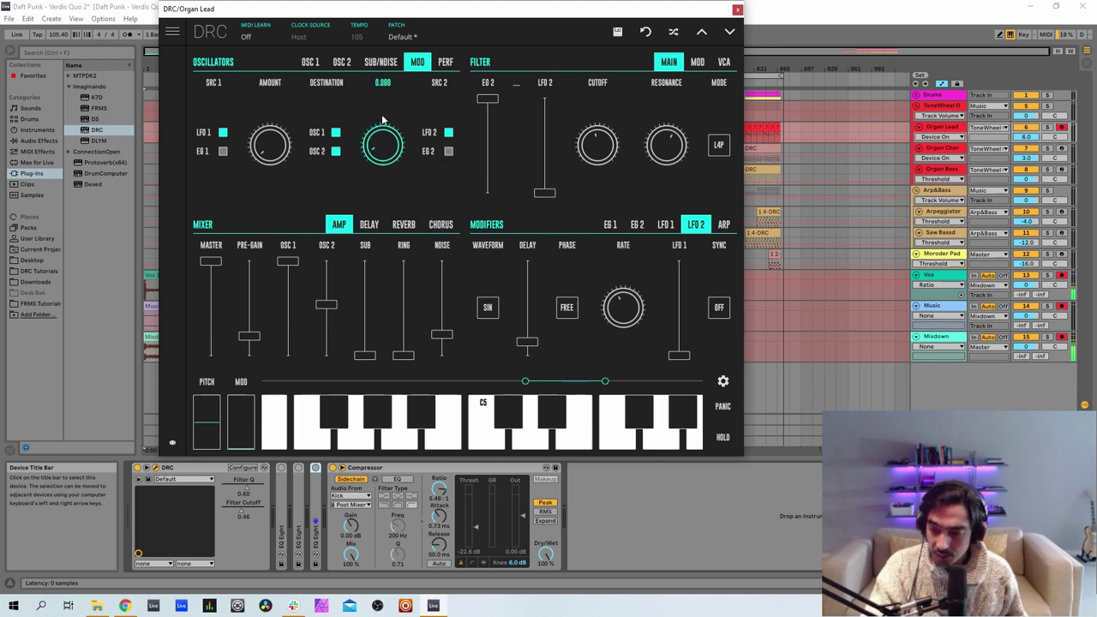
{"action": "left_click_drag", "start_coordinate": [388, 160], "coordinate": [395, 125]}
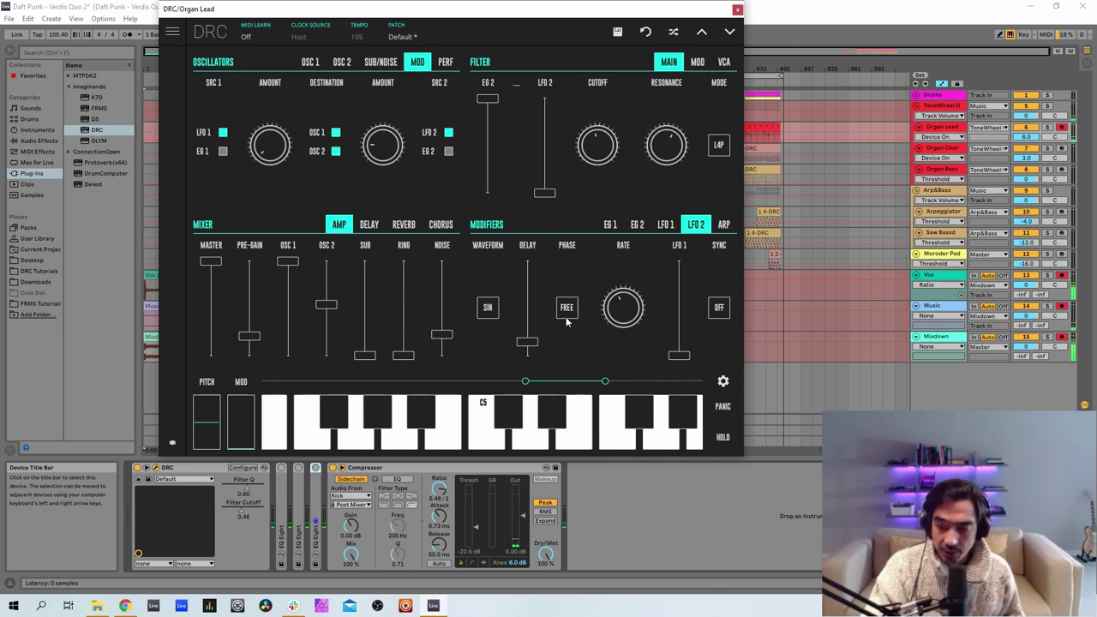
Enable the chorus in DIM mode with a rate of about 0.09 and slightly reduced depth.
{"action": "left_click", "coordinate": [441, 225]}
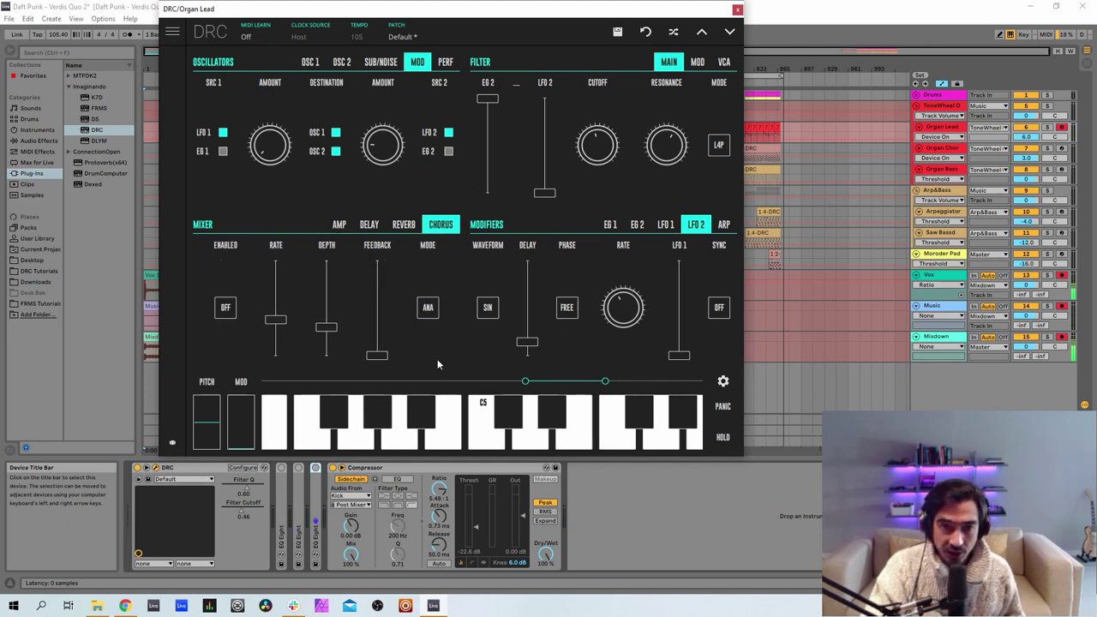
{"action": "left_click", "coordinate": [429, 310]}
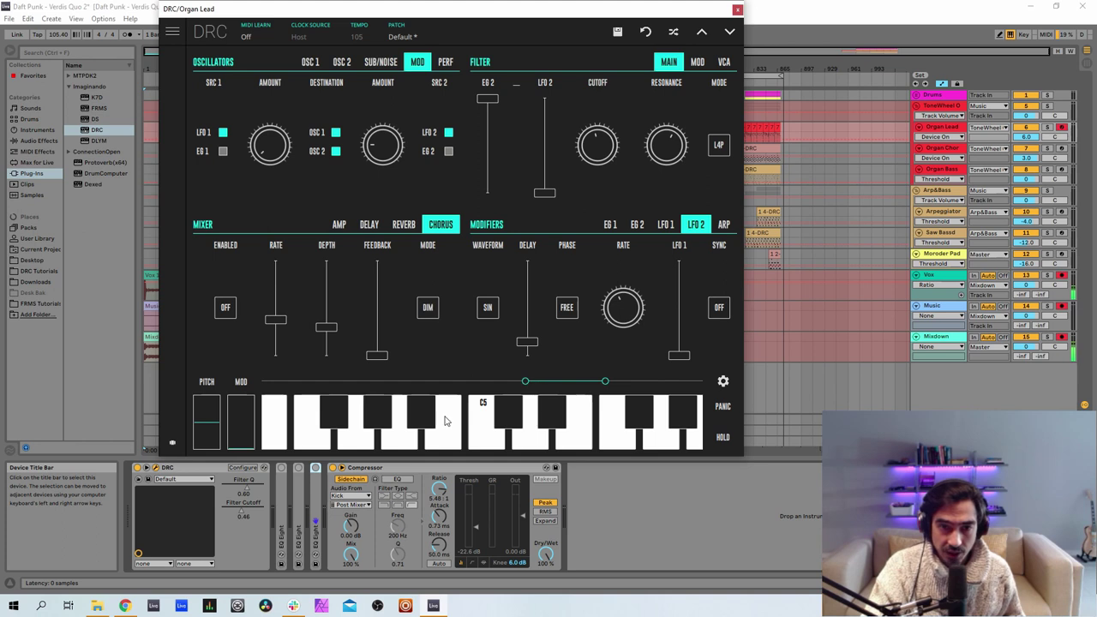
{"action": "left_click", "coordinate": [227, 311]}
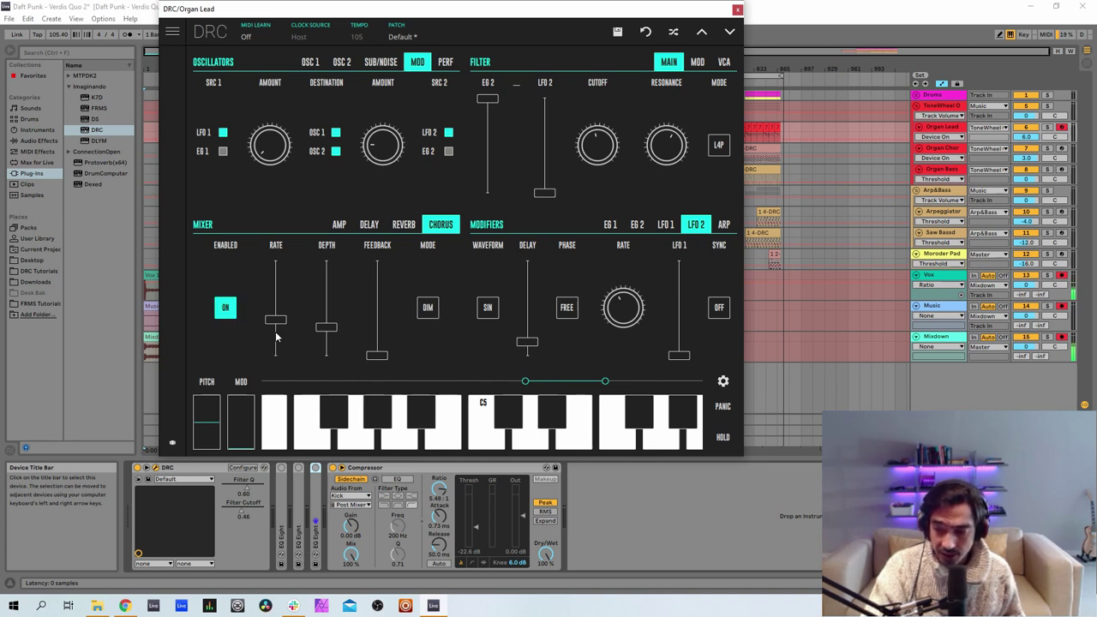
{"action": "left_click_drag", "start_coordinate": [273, 320], "coordinate": [284, 352]}
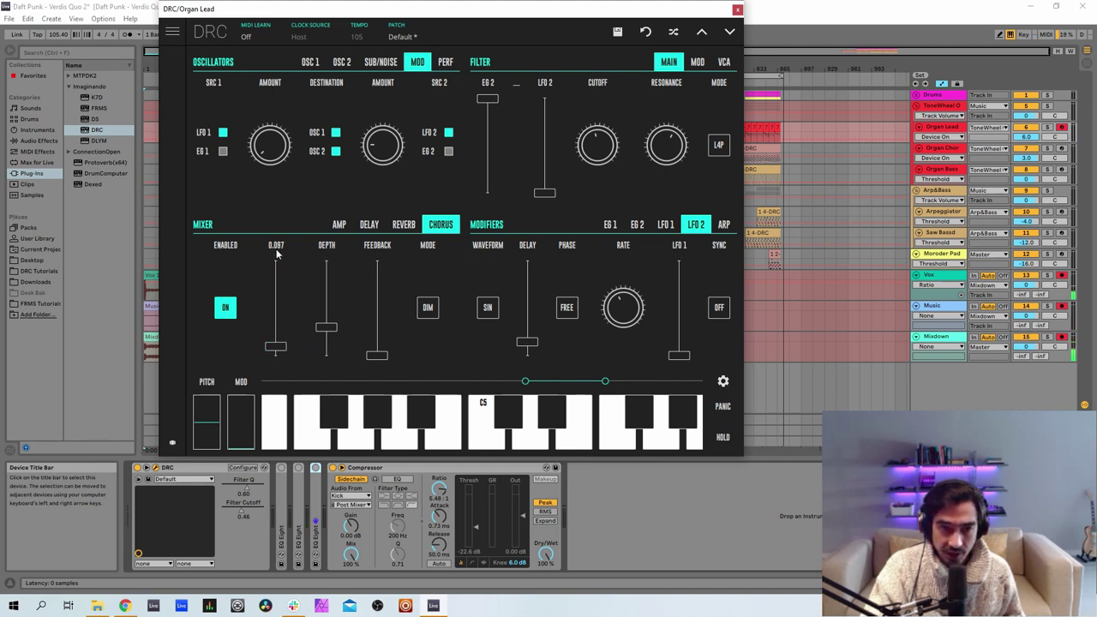
{"action": "mouse_move", "coordinate": [326, 327]}
{"action": "left_mouse_down"}
{"action": "mouse_move", "coordinate": [327, 313]}
{"action": "mouse_move", "coordinate": [332, 337]}
{"action": "left_mouse_up"}
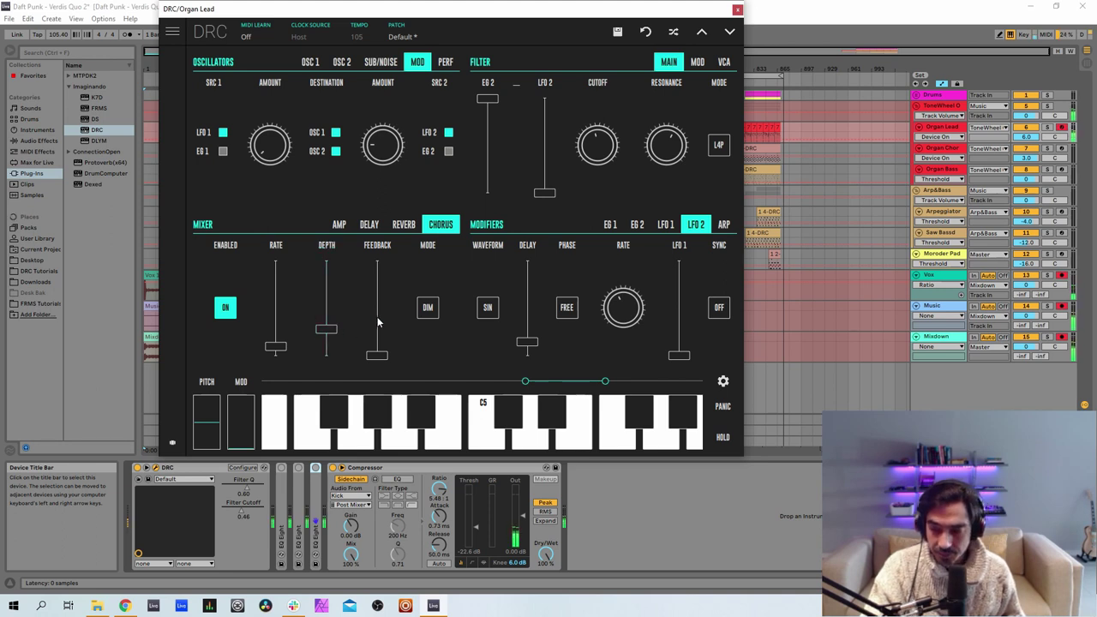
Close the Organ Lead synth window and enable the track's first two EQ Eight devices.
{"action": "left_click", "coordinate": [738, 10]}
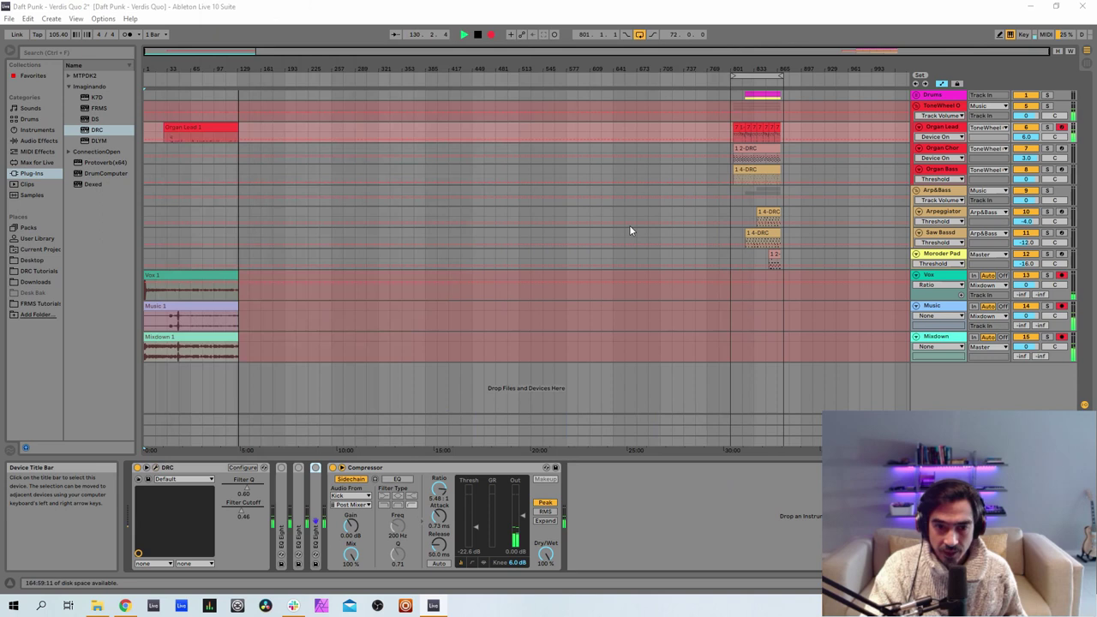
{"action": "left_click", "coordinate": [281, 468]}
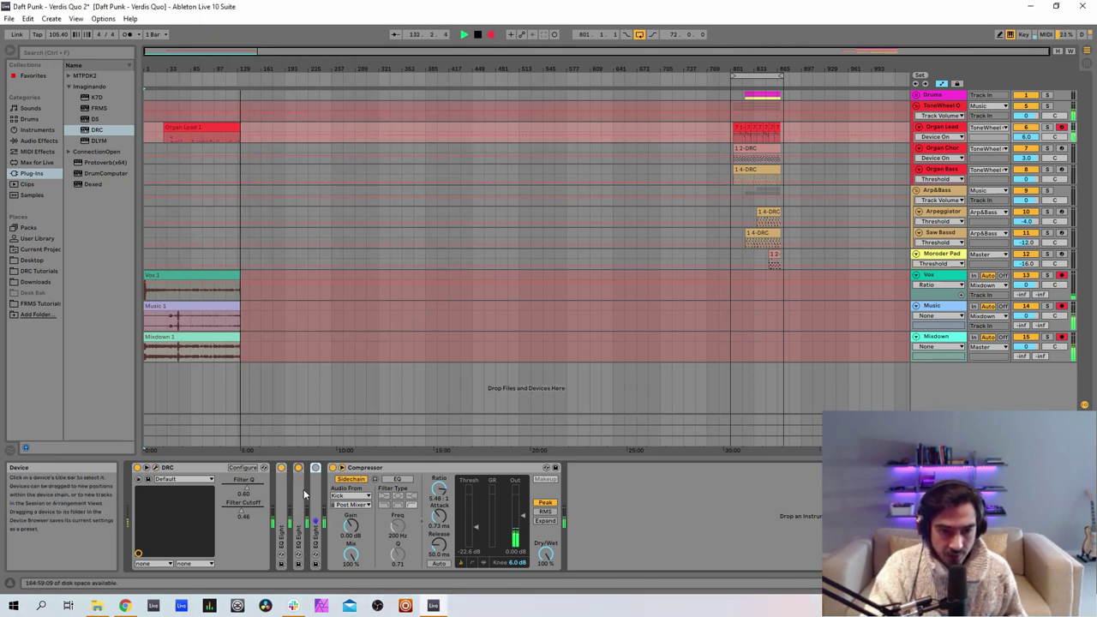
{"action": "left_click", "coordinate": [298, 468]}
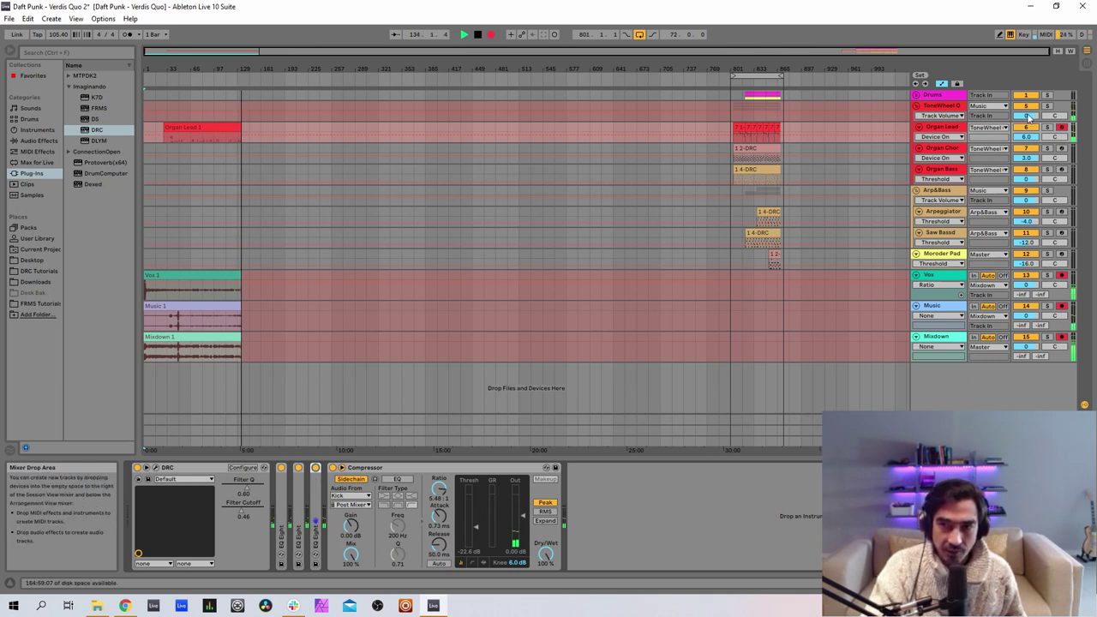
Arm the Organ Chords track and unfold its two EQ Eight devices.
{"action": "left_click", "coordinate": [1062, 149]}
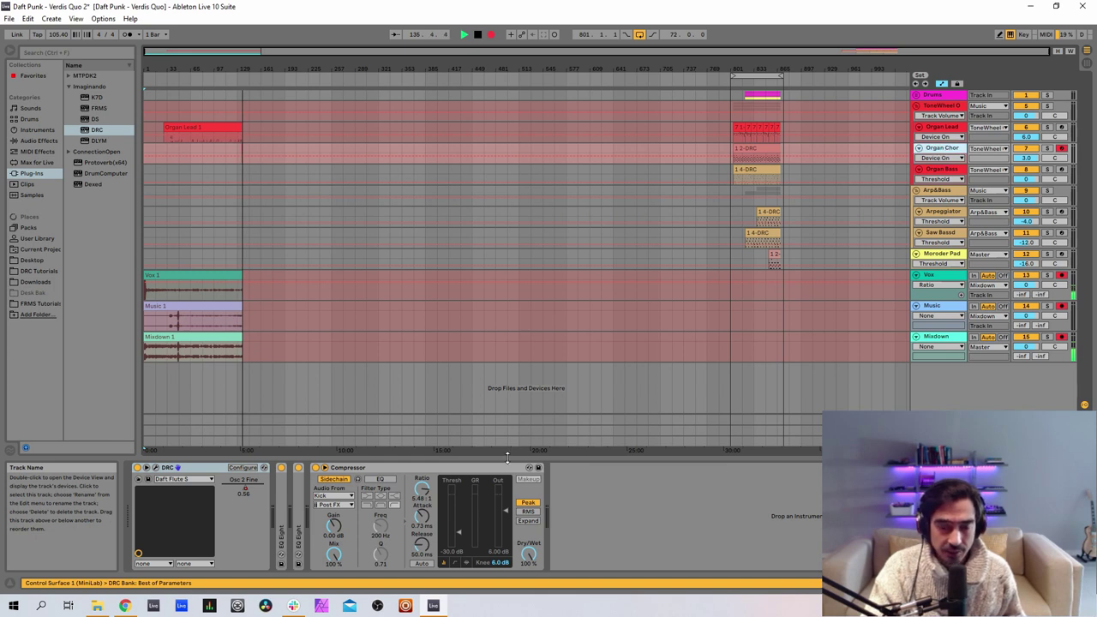
{"action": "double_click", "coordinate": [298, 491]}
{"action": "double_click", "coordinate": [282, 491]}
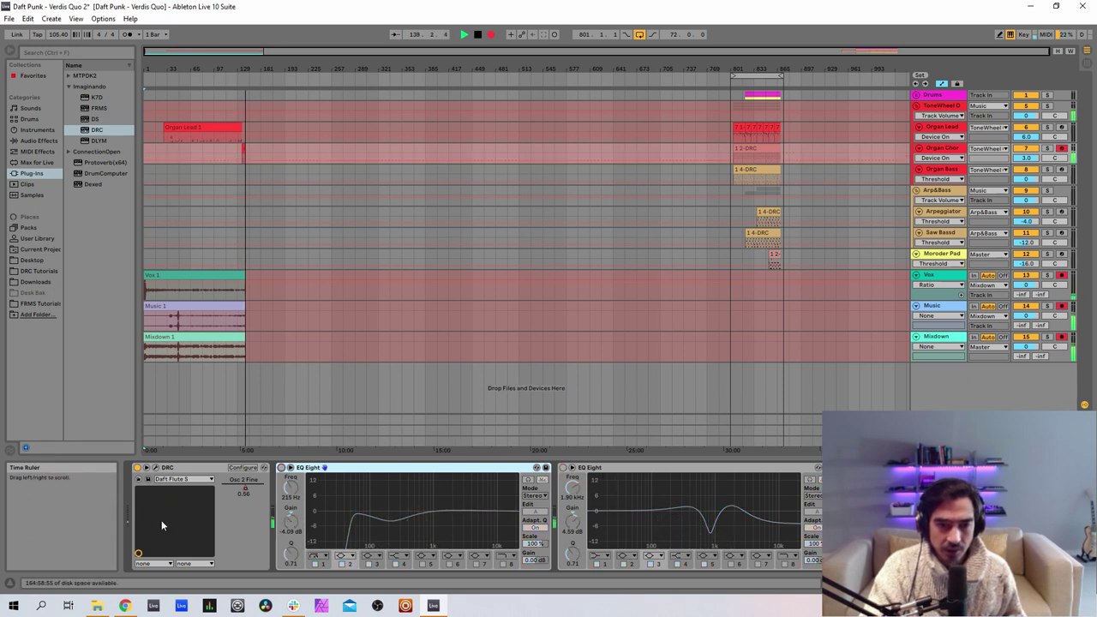
Open the DRC synth on the Organ Chords track and load the Default patch.
{"action": "left_click", "coordinate": [156, 468]}
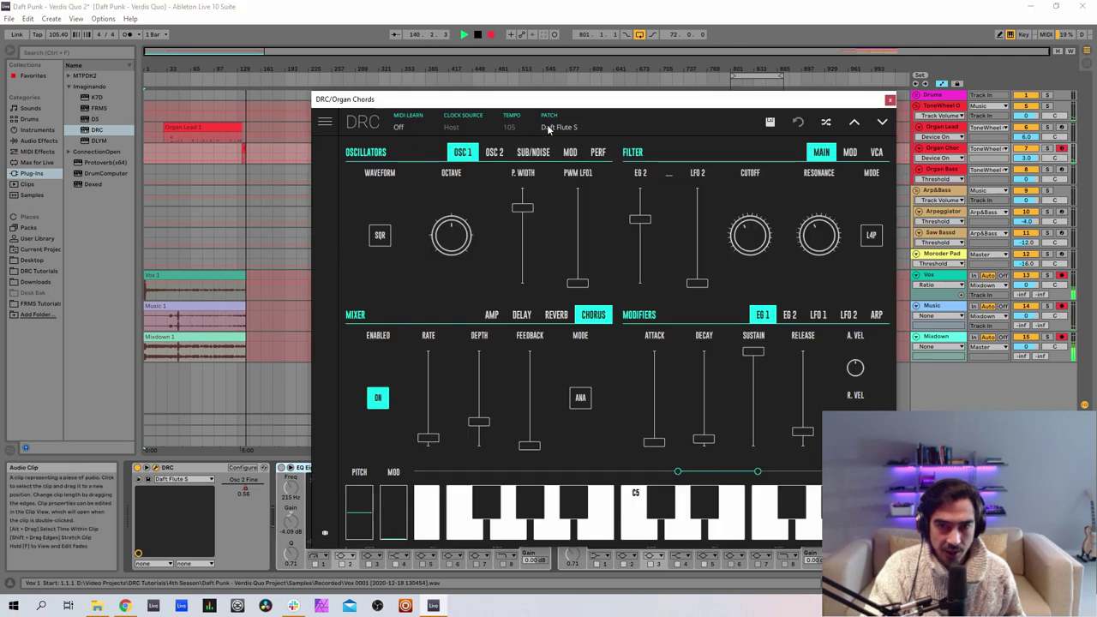
{"action": "left_click", "coordinate": [549, 127]}
{"action": "left_click", "coordinate": [527, 173]}
{"action": "left_click_drag", "start_coordinate": [546, 101], "coordinate": [389, 70]}
{"action": "left_click", "coordinate": [413, 84]}
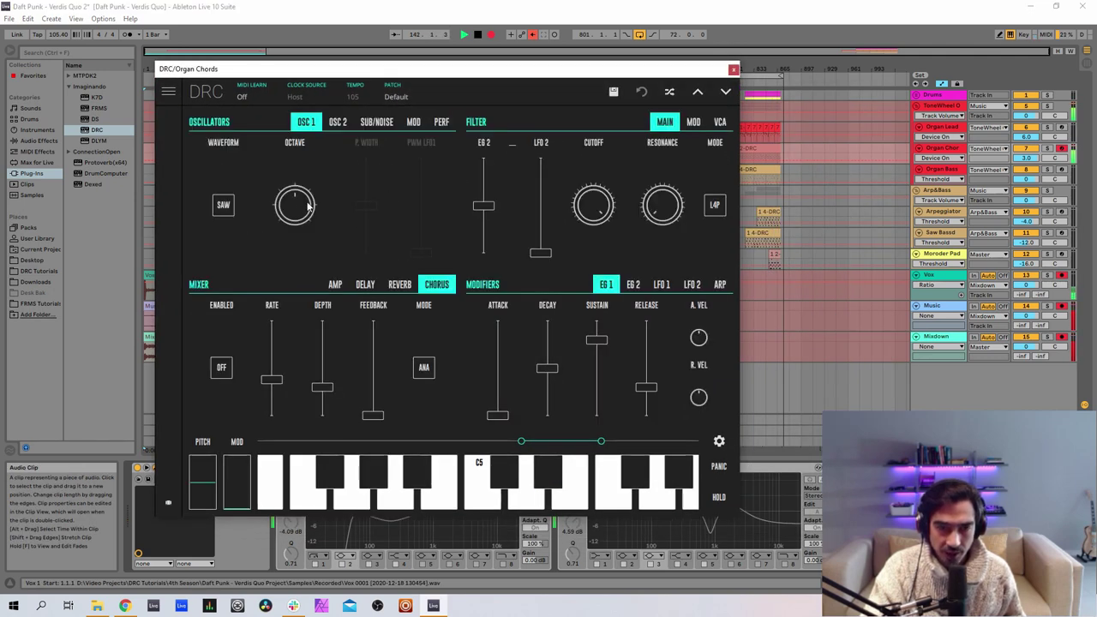
In the mixer's amp section, lower the pre-gain to about a fifth and raise OSC 2 to maximum.
{"action": "left_click", "coordinate": [335, 284]}
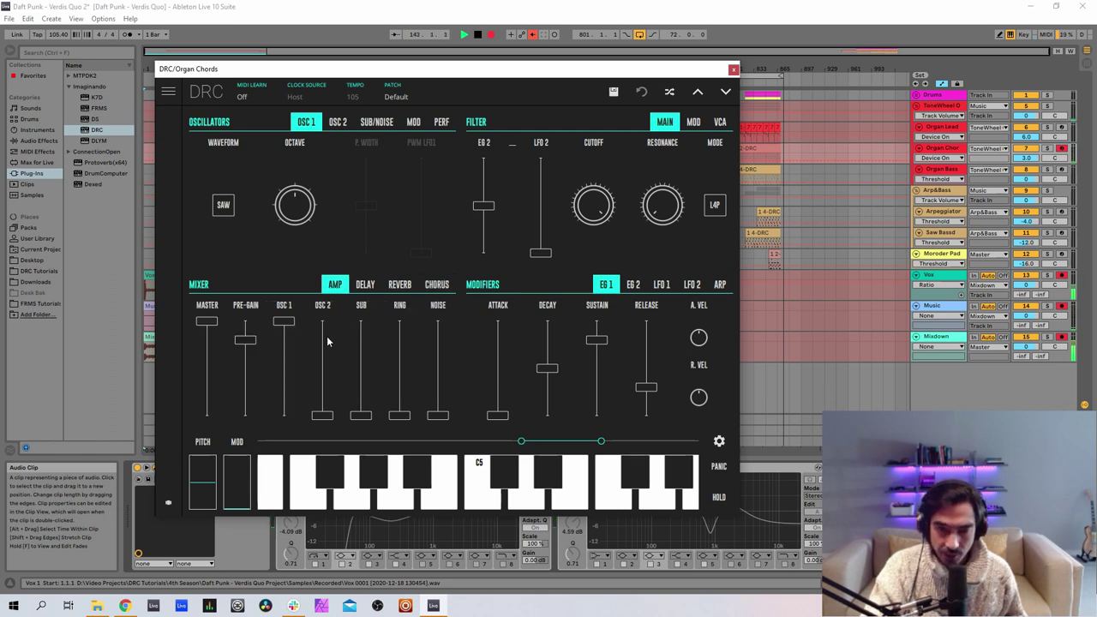
{"action": "left_click_drag", "start_coordinate": [254, 385], "coordinate": [251, 399]}
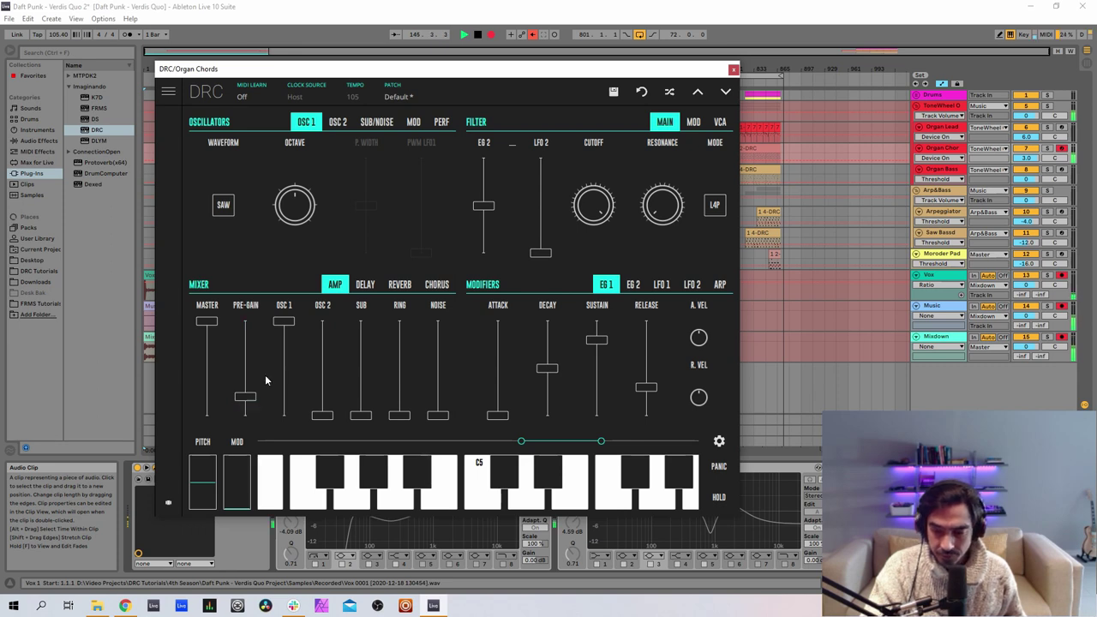
{"action": "left_click_drag", "start_coordinate": [316, 383], "coordinate": [343, 232]}
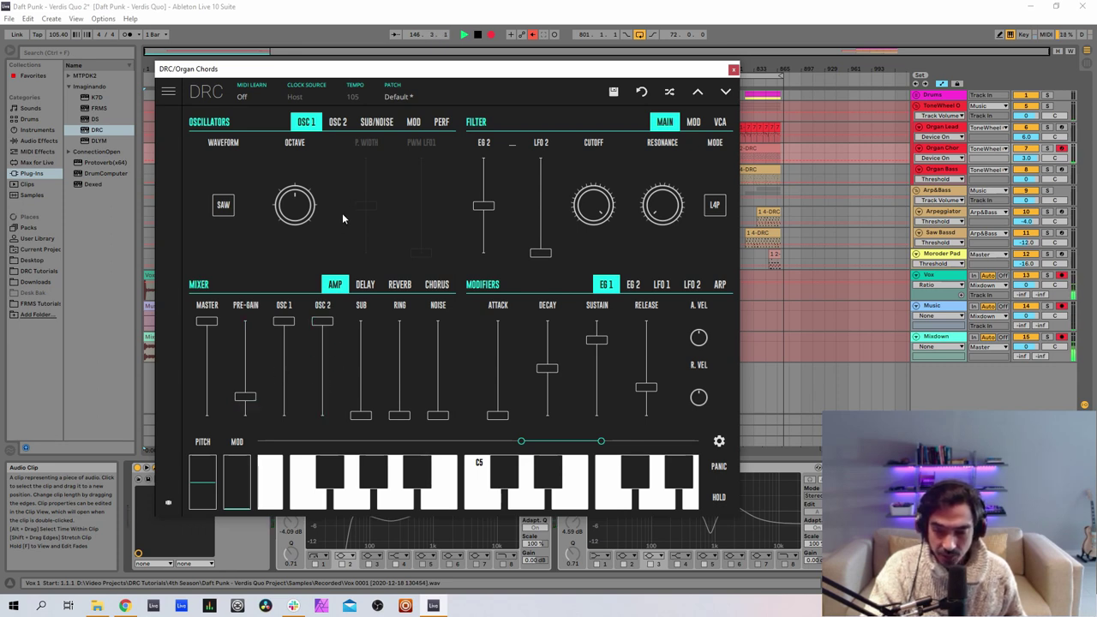
Set oscillator 1 to a square waveform with a pulse width of about 0.806.
{"action": "left_click", "coordinate": [220, 206]}
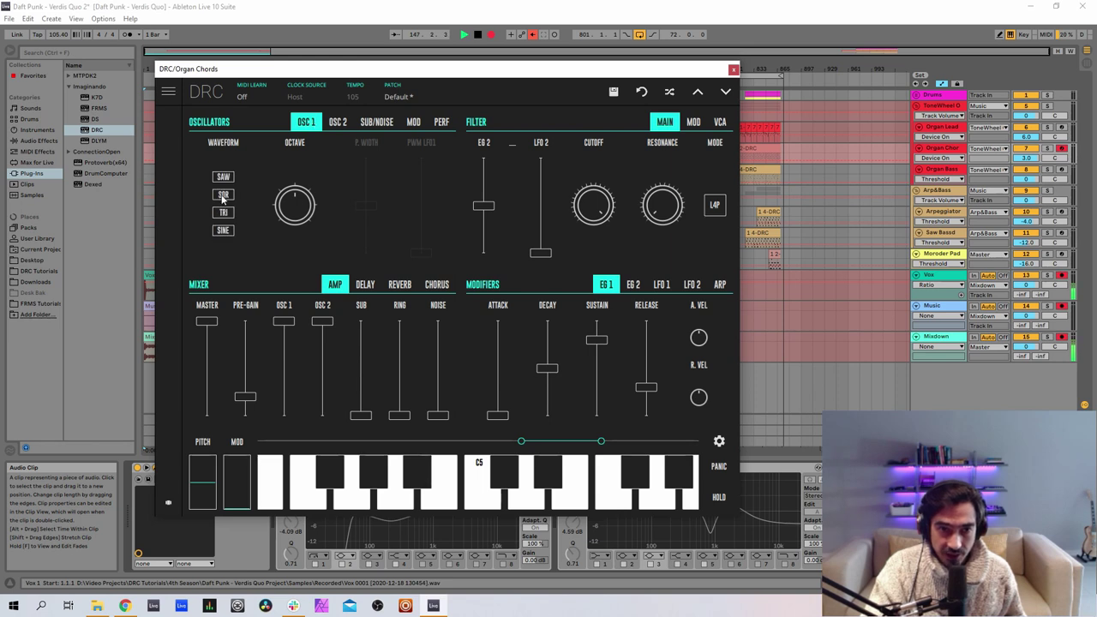
{"action": "left_click", "coordinate": [224, 197]}
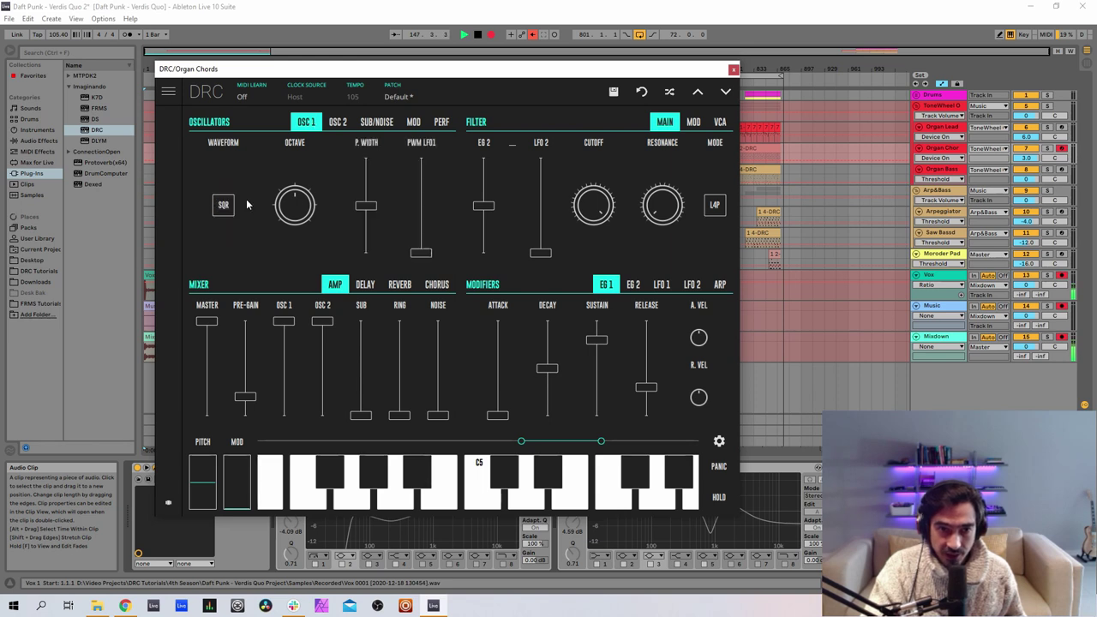
{"action": "left_click", "coordinate": [366, 182]}
{"action": "left_click_drag", "start_coordinate": [378, 185], "coordinate": [381, 181]}
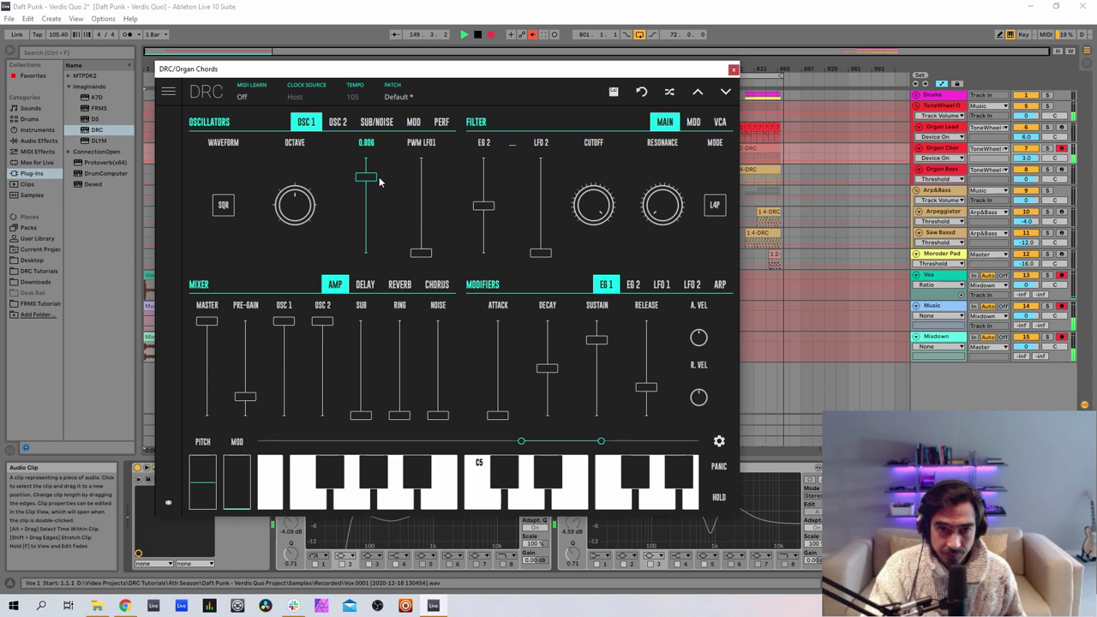
Detune oscillator 2 slightly upward with a fine tuning of about 0.12.
{"action": "left_click", "coordinate": [338, 123]}
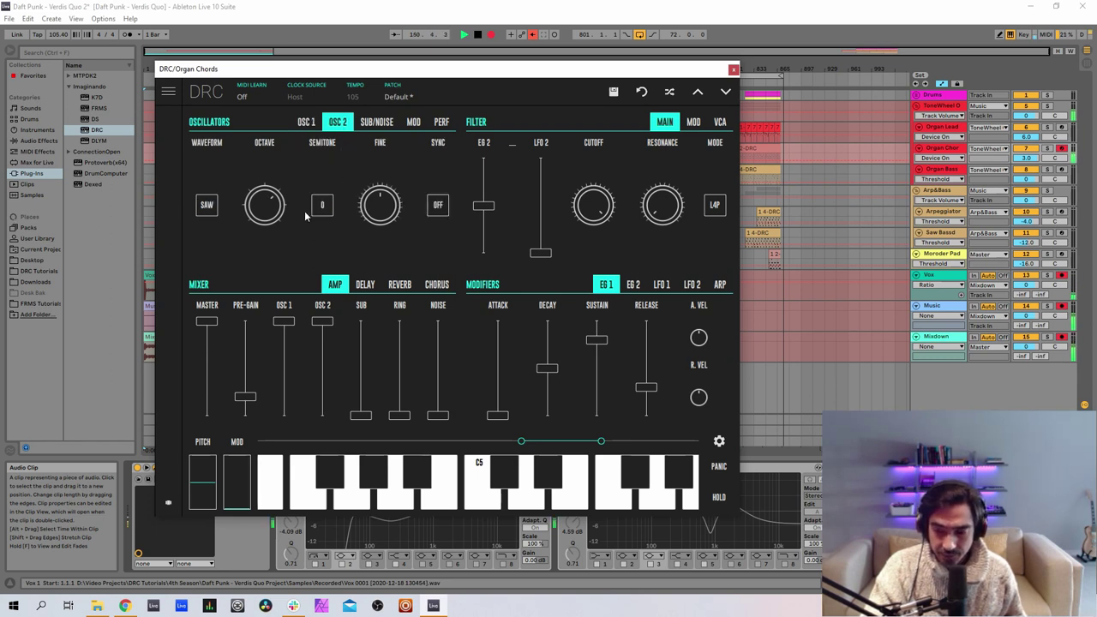
{"action": "mouse_move", "coordinate": [389, 214]}
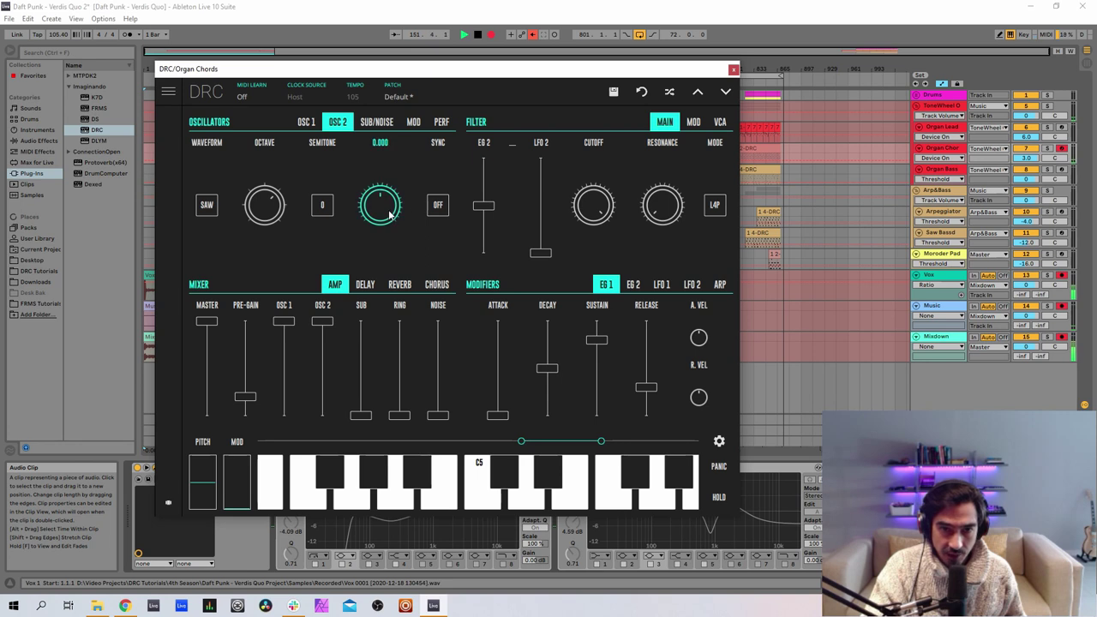
{"action": "left_click_drag", "start_coordinate": [389, 215], "coordinate": [440, 196]}
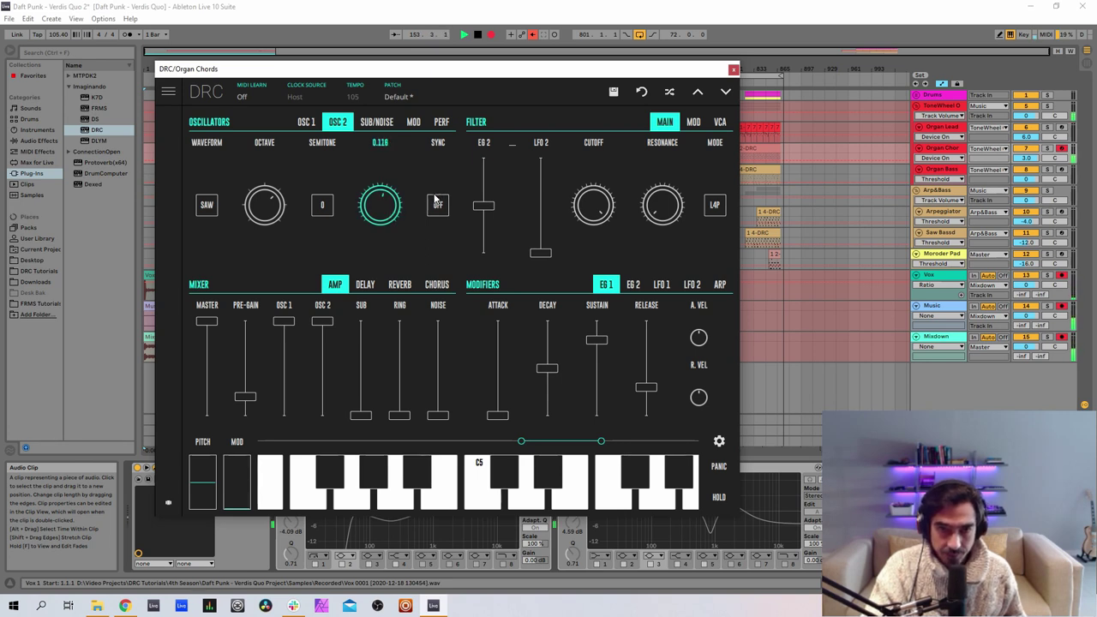
{"action": "left_click_drag", "start_coordinate": [437, 199], "coordinate": [437, 201]}
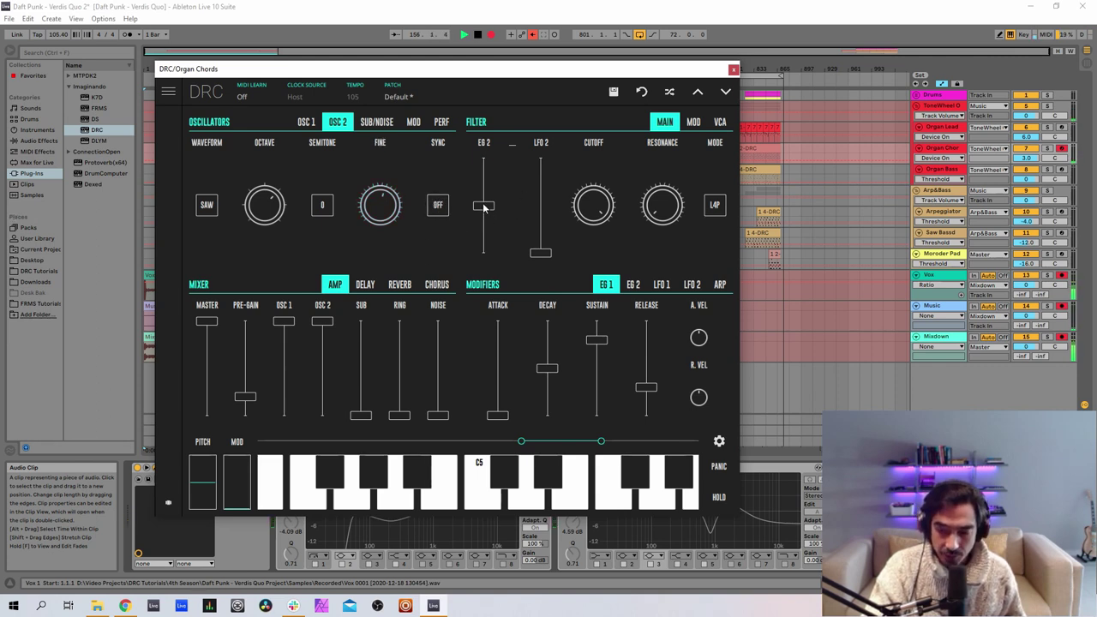
Raise the filter's EG 2 amount to about two thirds and set the cutoff and resonance somewhat below halfway.
{"action": "left_click_drag", "start_coordinate": [483, 205], "coordinate": [508, 191]}
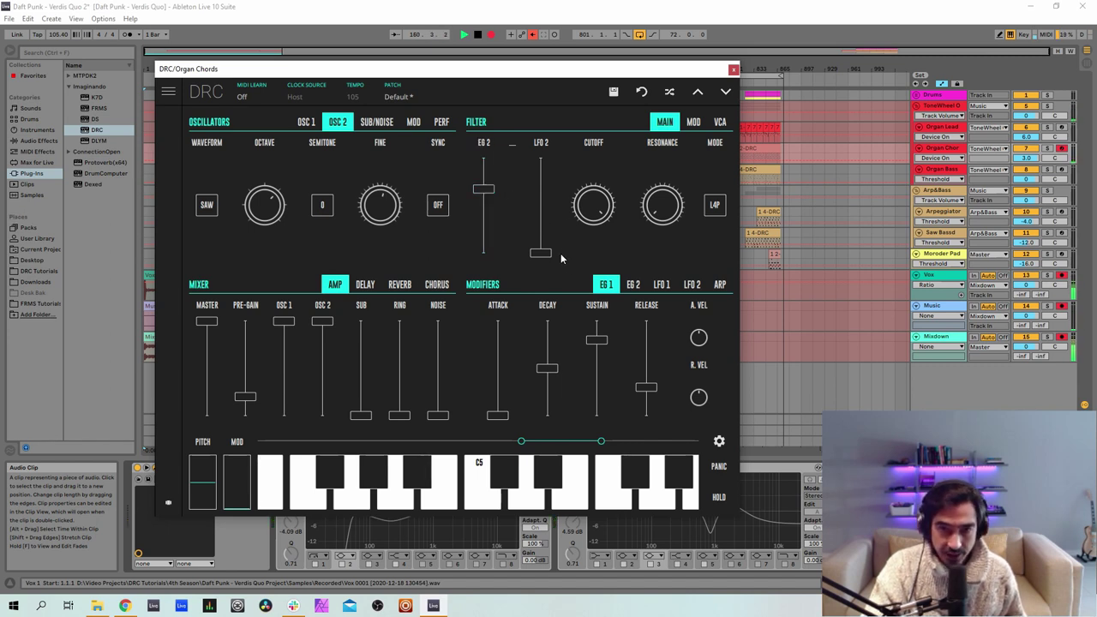
{"action": "mouse_move", "coordinate": [594, 206]}
{"action": "left_mouse_down"}
{"action": "mouse_move", "coordinate": [588, 269]}
{"action": "mouse_move", "coordinate": [594, 199]}
{"action": "mouse_move", "coordinate": [588, 220]}
{"action": "left_mouse_up"}
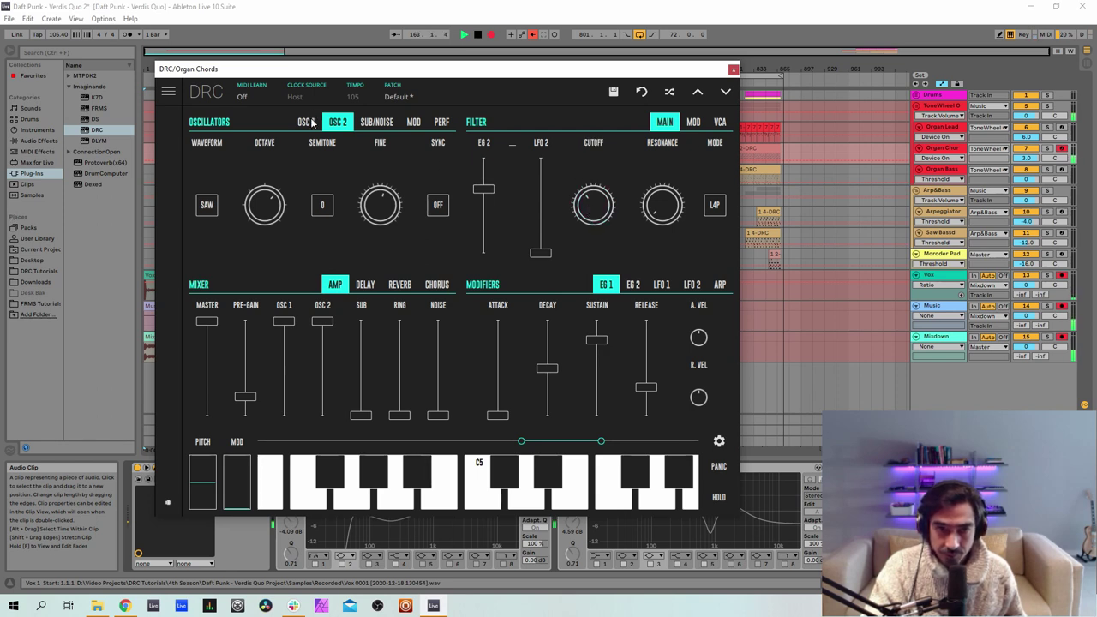
{"action": "left_click", "coordinate": [309, 121]}
{"action": "left_click", "coordinate": [337, 121]}
{"action": "left_click_drag", "start_coordinate": [589, 205], "coordinate": [662, 181]}
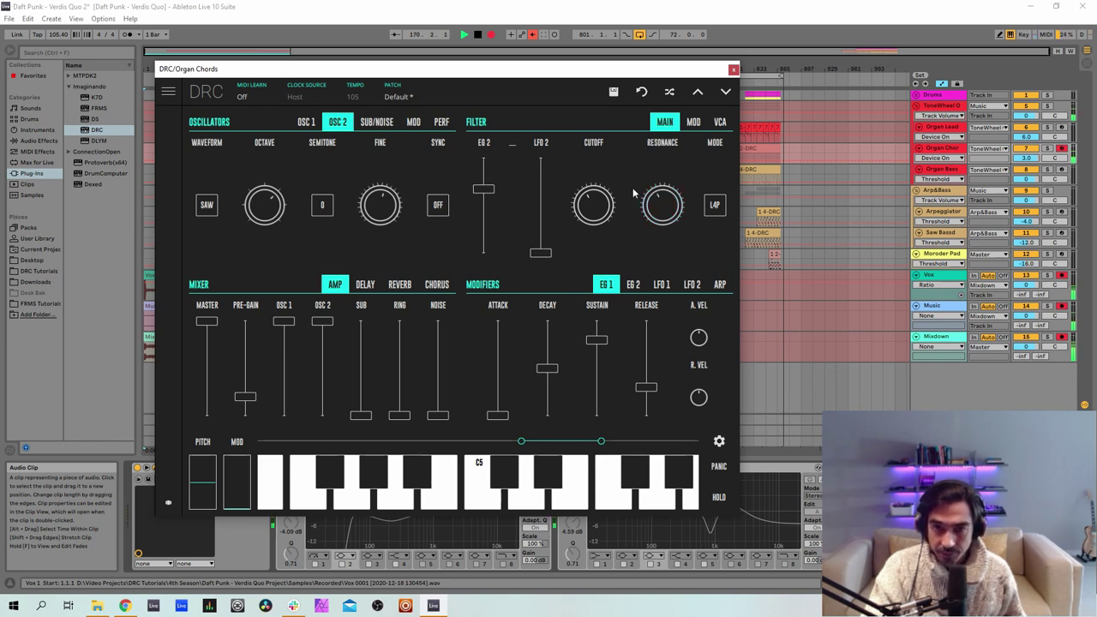
{"action": "left_click_drag", "start_coordinate": [599, 210], "coordinate": [599, 211]}
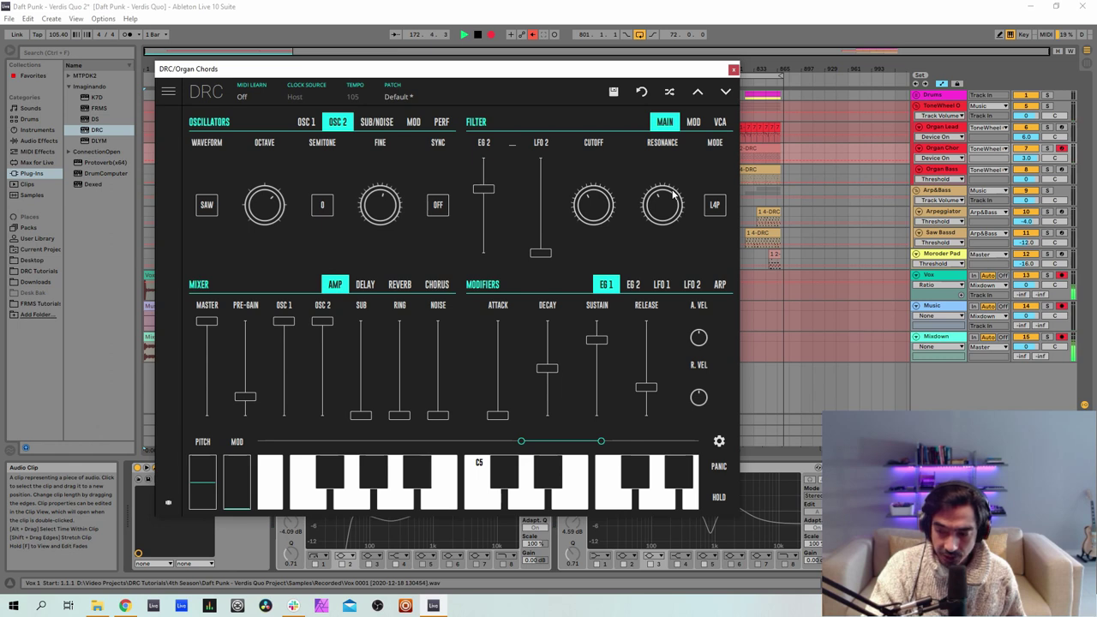
Shape EG 1 with a slightly raised attack, very short decay, full sustain and a release of roughly 15 percent.
{"action": "left_click_drag", "start_coordinate": [506, 416], "coordinate": [551, 413]}
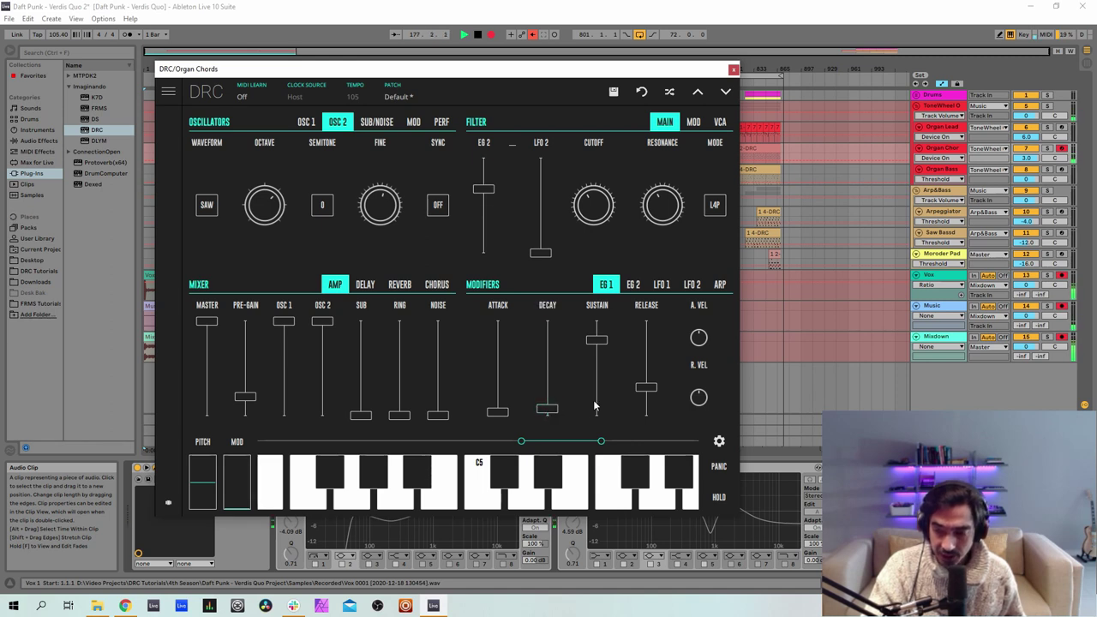
{"action": "left_click_drag", "start_coordinate": [600, 354], "coordinate": [600, 336]}
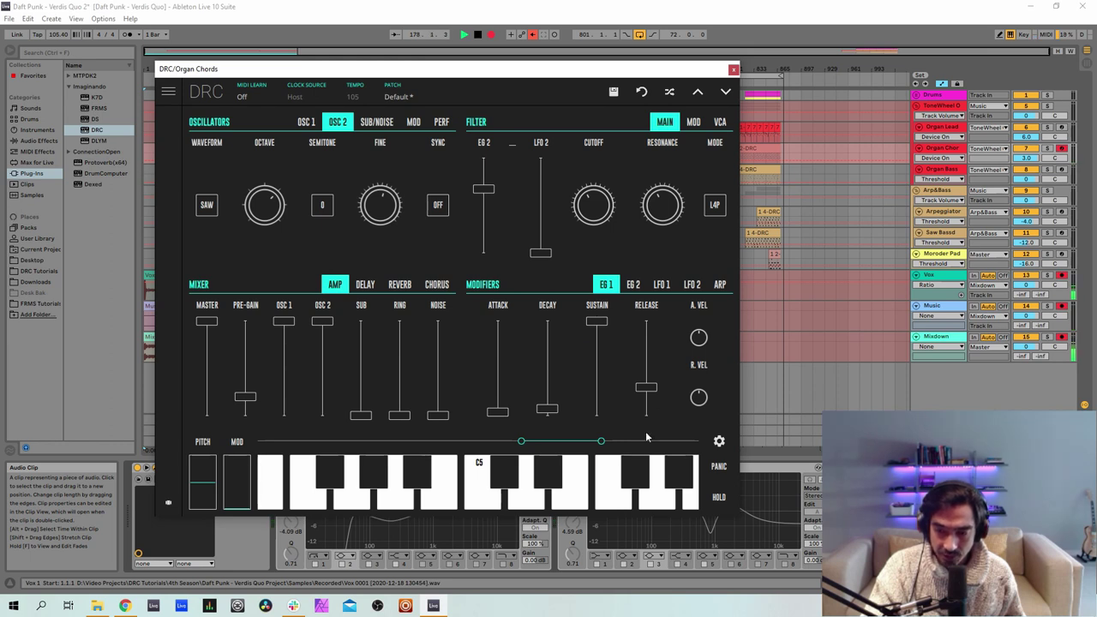
{"action": "left_click_drag", "start_coordinate": [647, 388], "coordinate": [647, 401]}
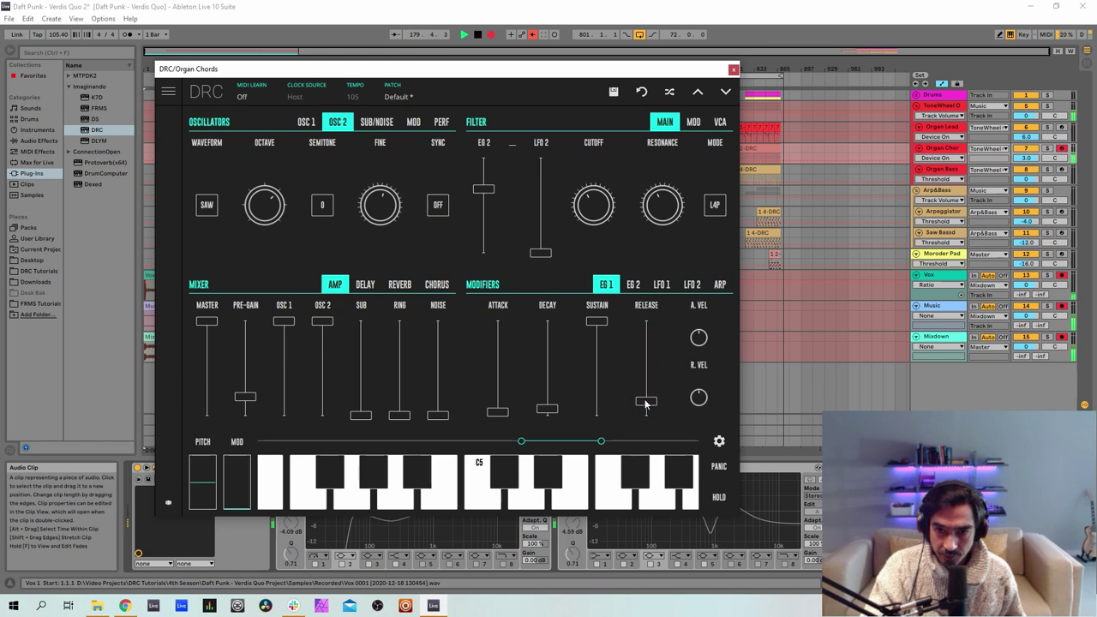
Shape EG 2 with a very short decay, zero sustain and a short release of about a tenth.
{"action": "left_click", "coordinate": [632, 287]}
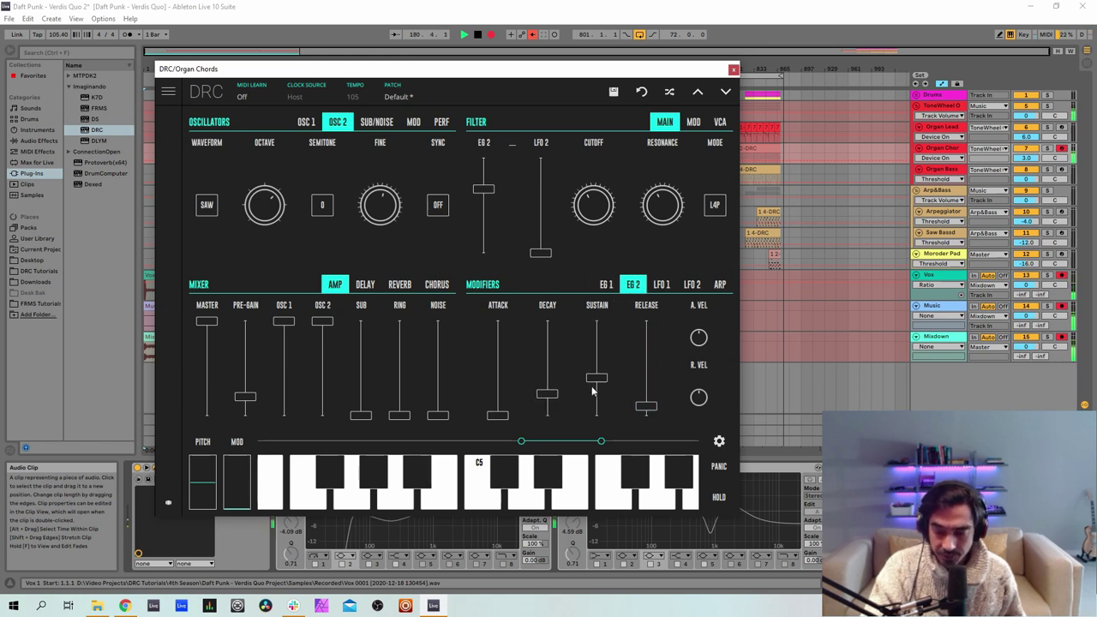
{"action": "left_click_drag", "start_coordinate": [550, 394], "coordinate": [548, 413]}
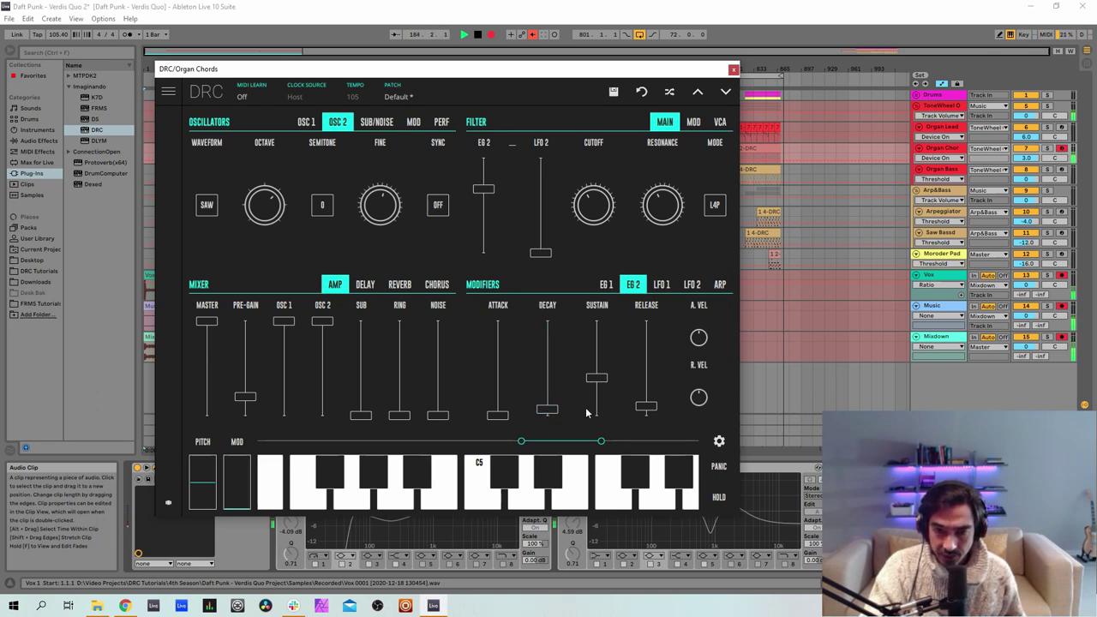
{"action": "left_click_drag", "start_coordinate": [597, 377], "coordinate": [597, 416]}
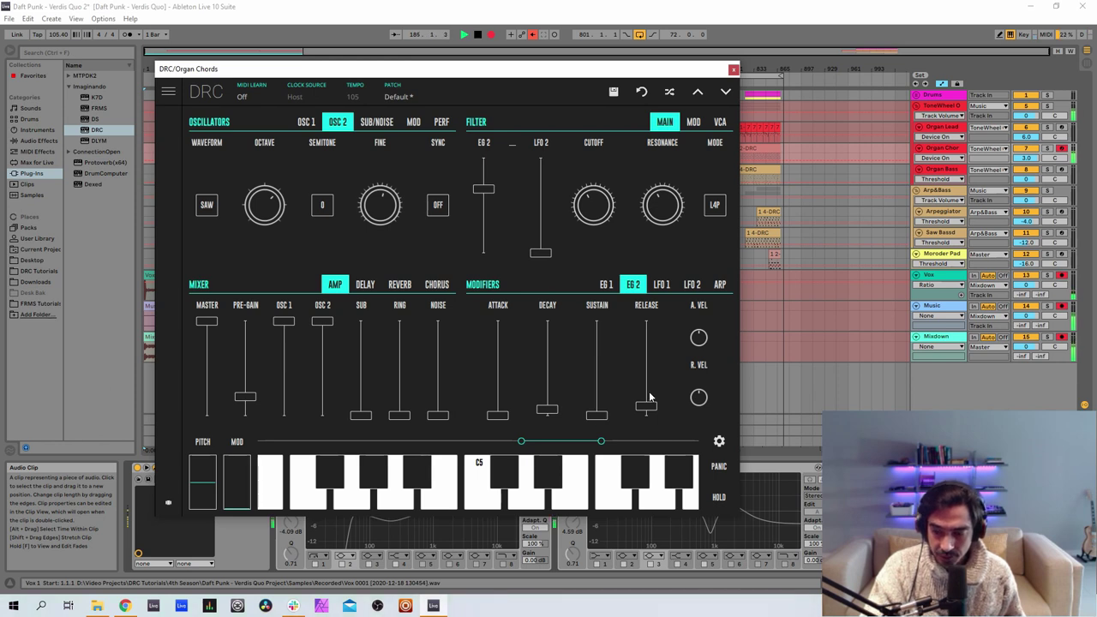
{"action": "left_click_drag", "start_coordinate": [646, 404], "coordinate": [647, 406]}
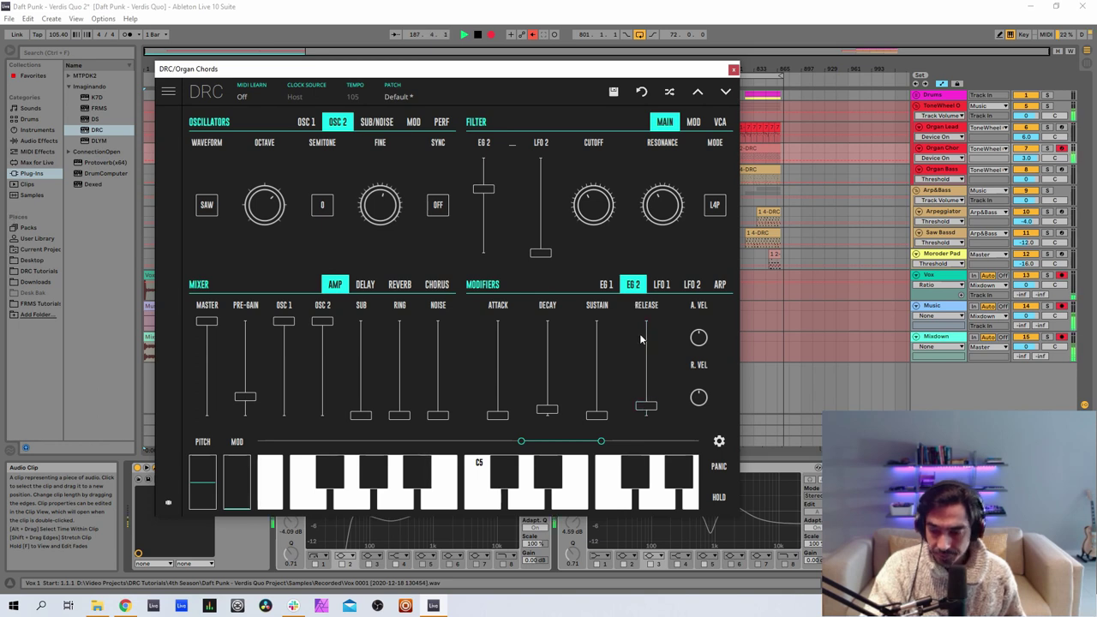
Enable the chorus on the Organ Chords patch with a very slow rate of about a tenth and a depth of roughly a quarter.
{"action": "left_click", "coordinate": [437, 285]}
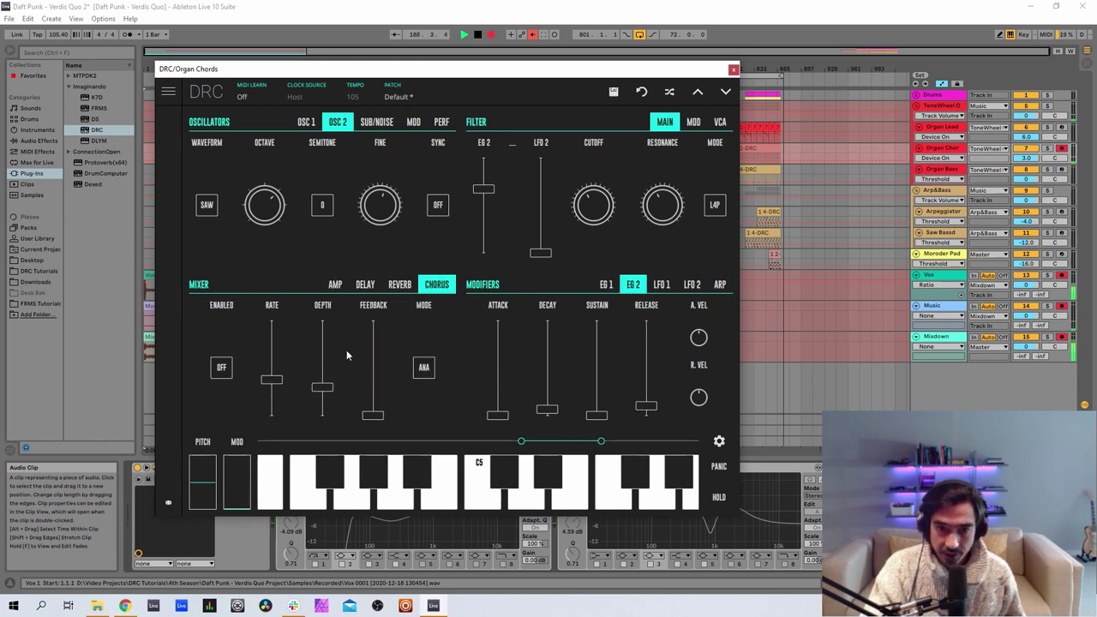
{"action": "left_click", "coordinate": [225, 369]}
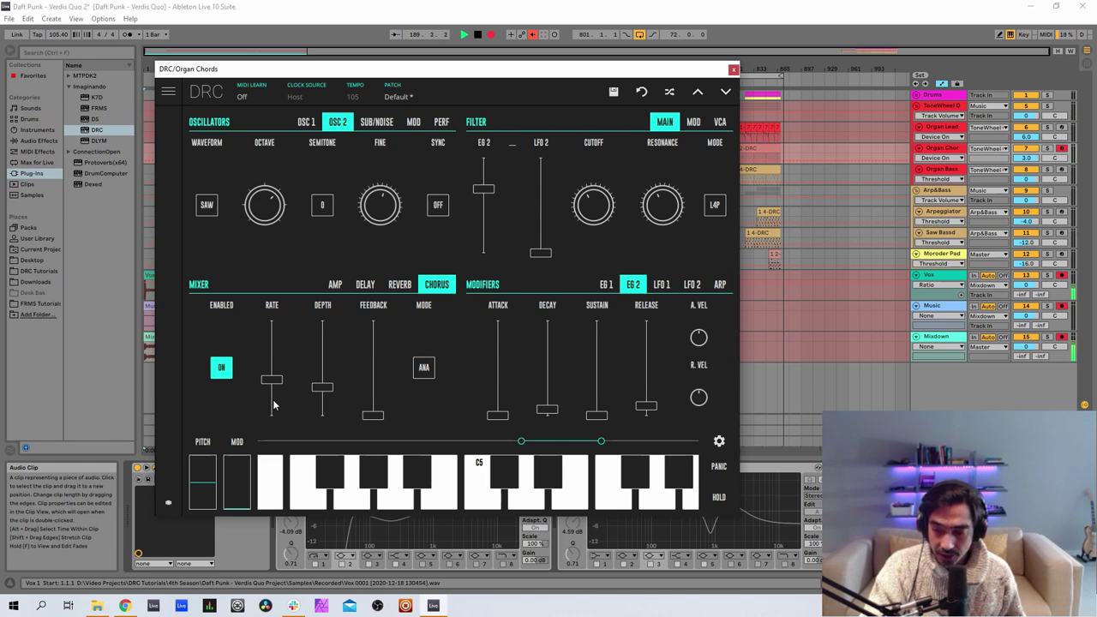
{"action": "left_click", "coordinate": [272, 403]}
{"action": "left_click_drag", "start_coordinate": [273, 404], "coordinate": [278, 412]}
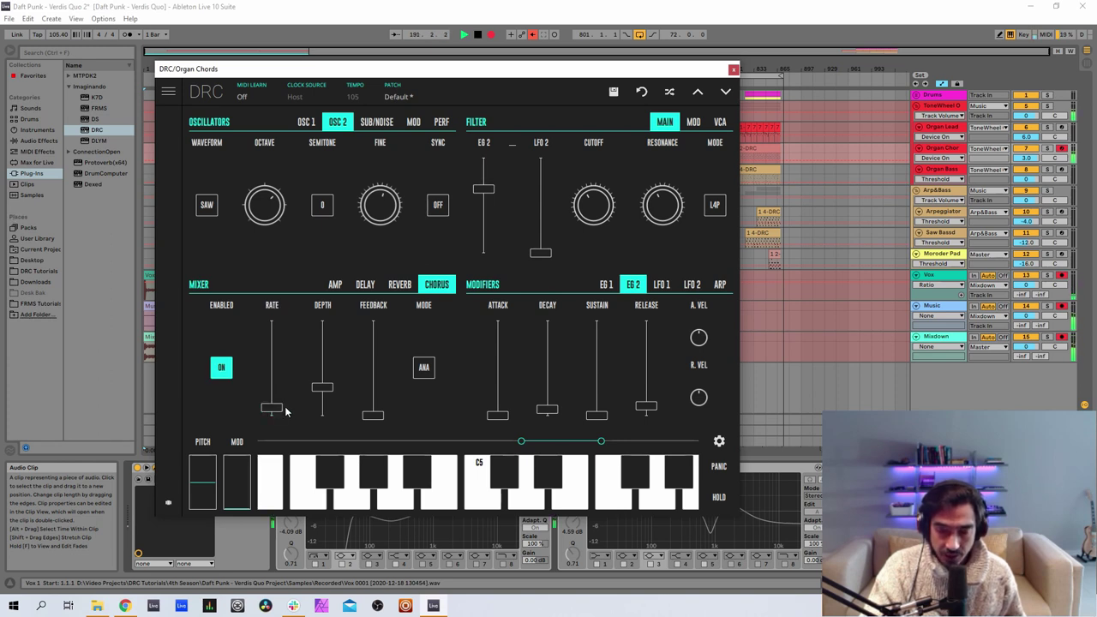
{"action": "left_click", "coordinate": [321, 374]}
{"action": "left_click_drag", "start_coordinate": [321, 375], "coordinate": [324, 396]}
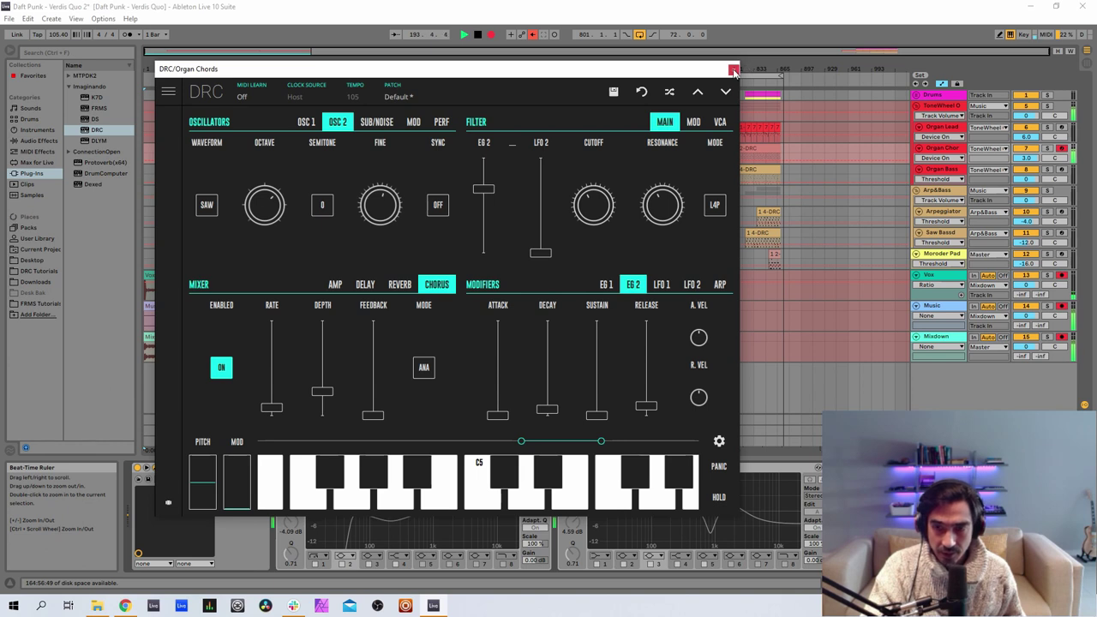
{"action": "left_click", "coordinate": [733, 70]}
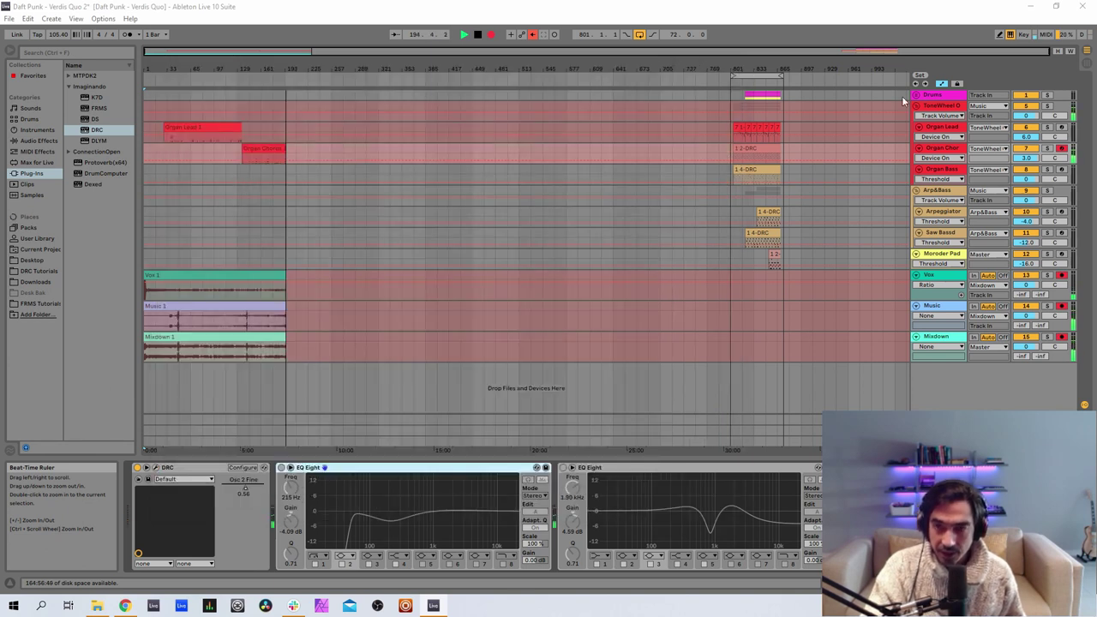
Arm the Organ Bass track for recording and bypass its EQ Eight.
{"action": "left_click", "coordinate": [1061, 170]}
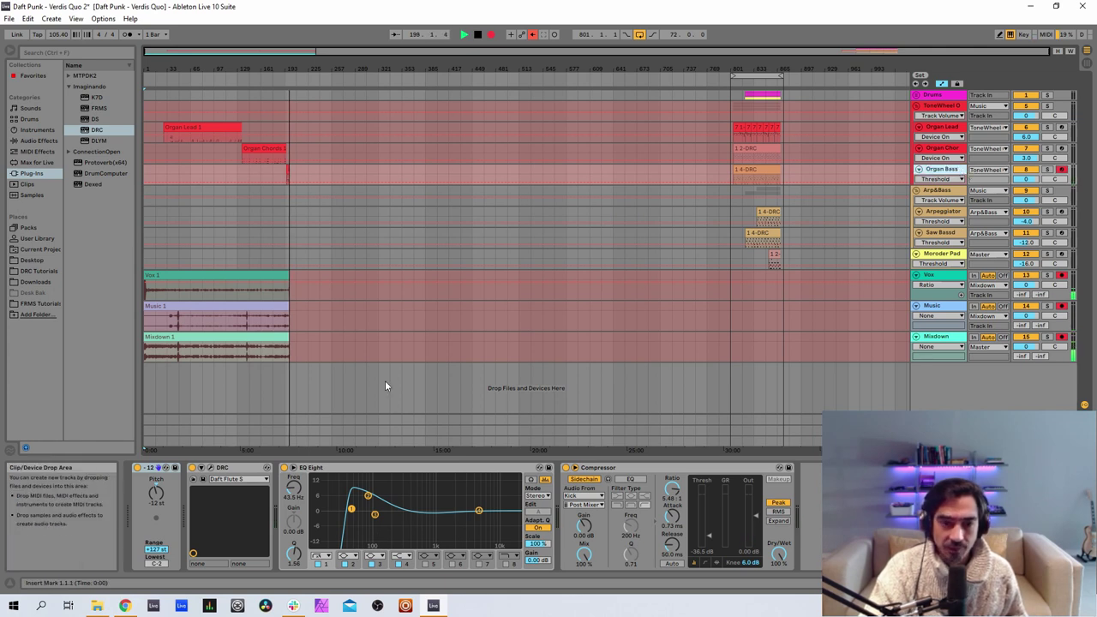
{"action": "left_click", "coordinate": [283, 469]}
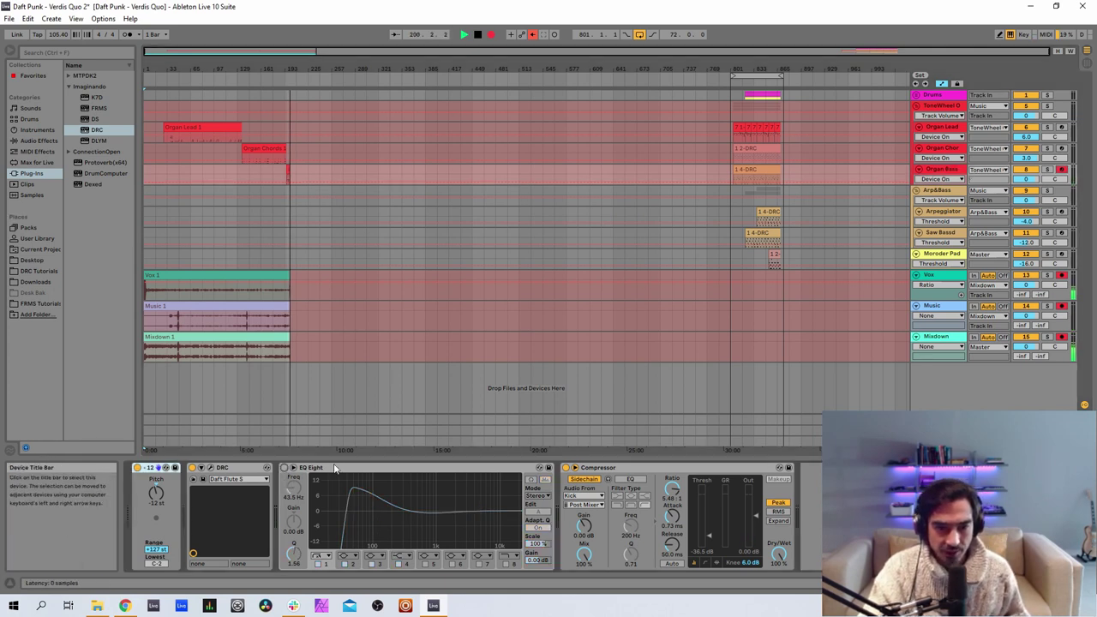
Open the Organ Bass track's DRC synth and load the factory Default patch.
{"action": "left_click", "coordinate": [212, 470]}
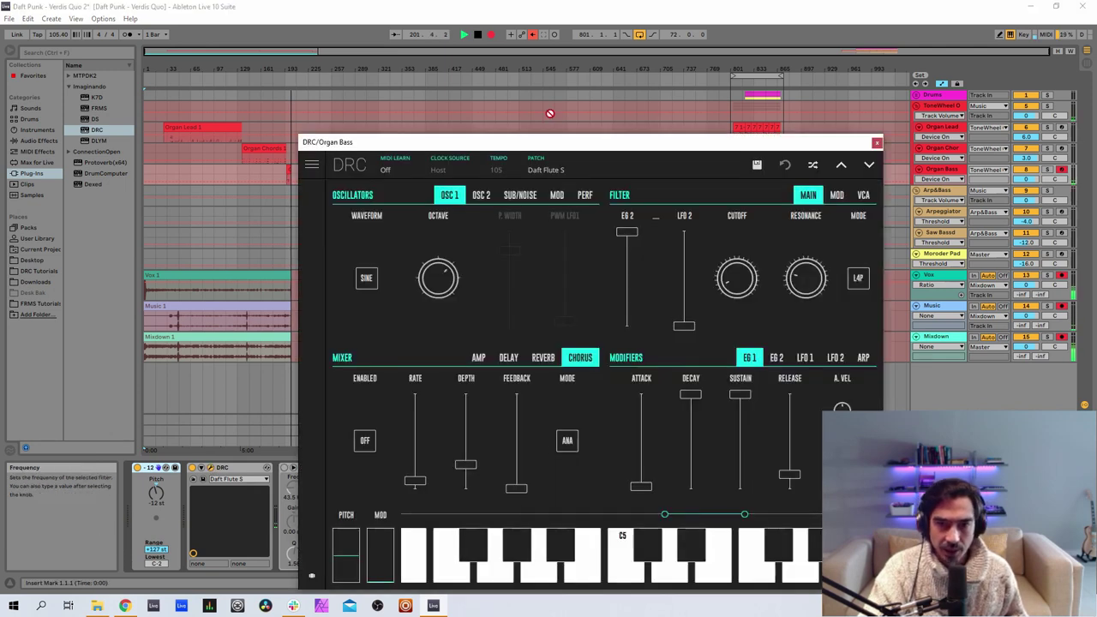
{"action": "left_click", "coordinate": [555, 165]}
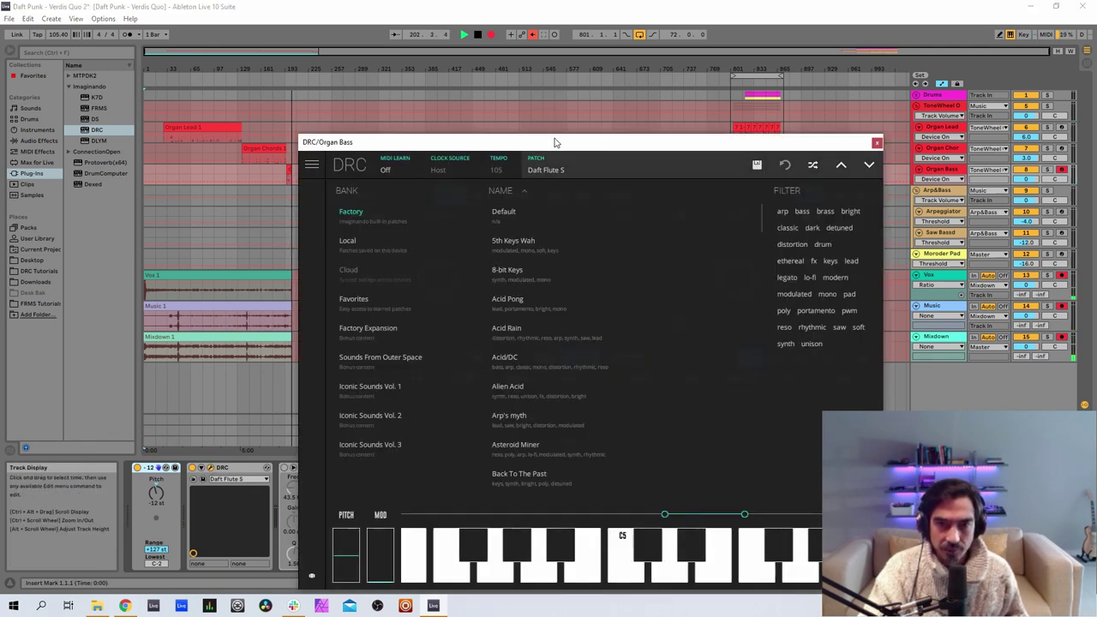
{"action": "left_click_drag", "start_coordinate": [558, 145], "coordinate": [454, 78]}
{"action": "left_click", "coordinate": [412, 146]}
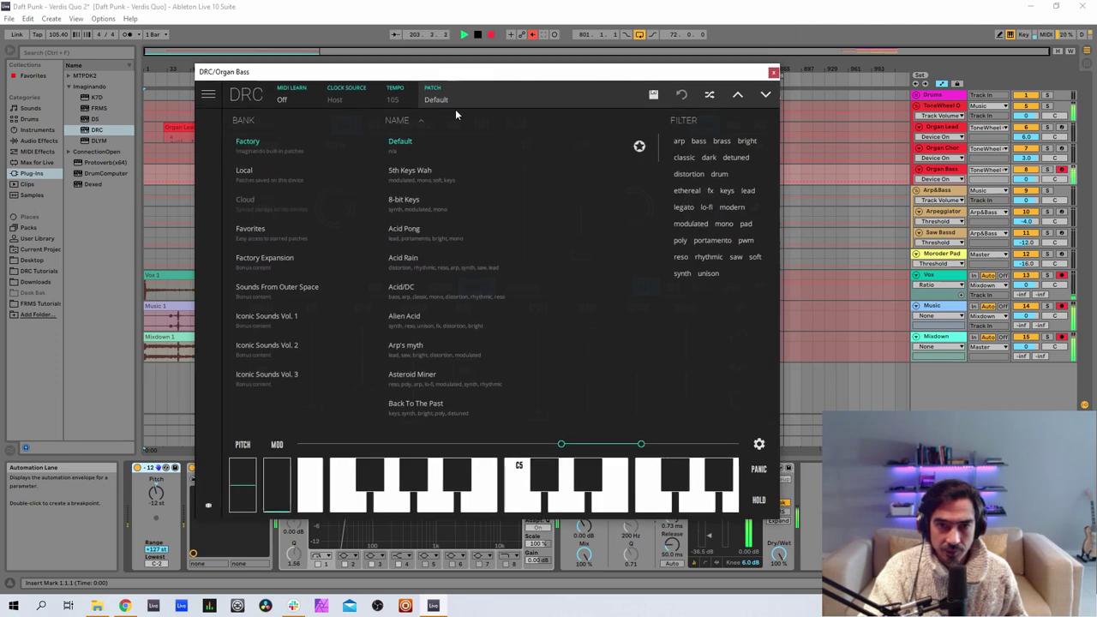
{"action": "left_click", "coordinate": [456, 106]}
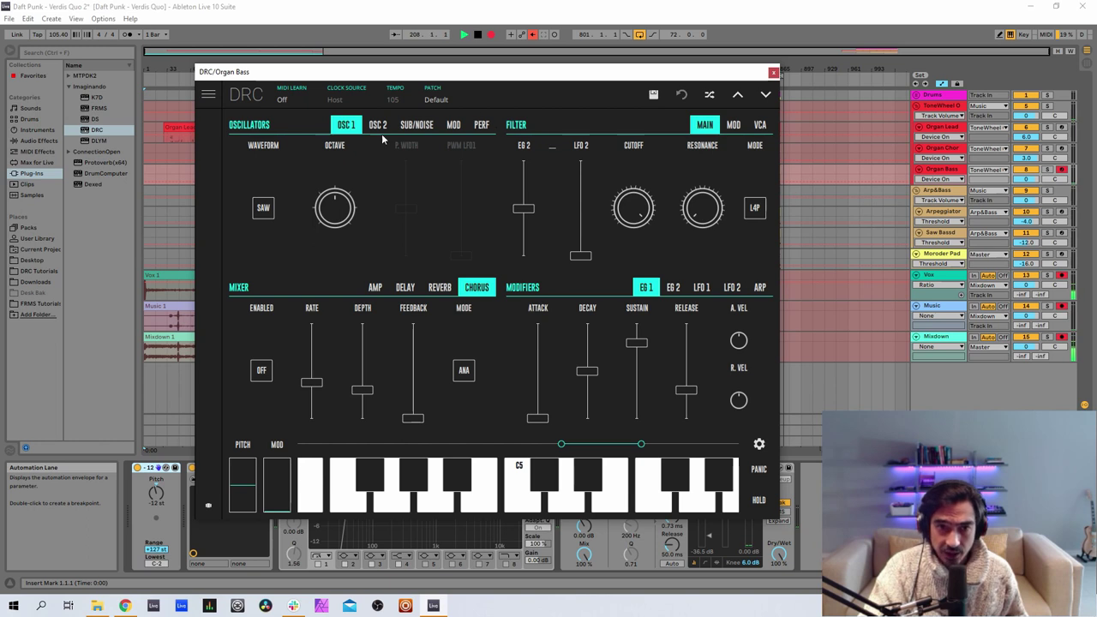
Set both oscillator 1 and oscillator 2 to a sine waveform, with oscillator 1 at octave 0.
{"action": "left_click", "coordinate": [263, 213]}
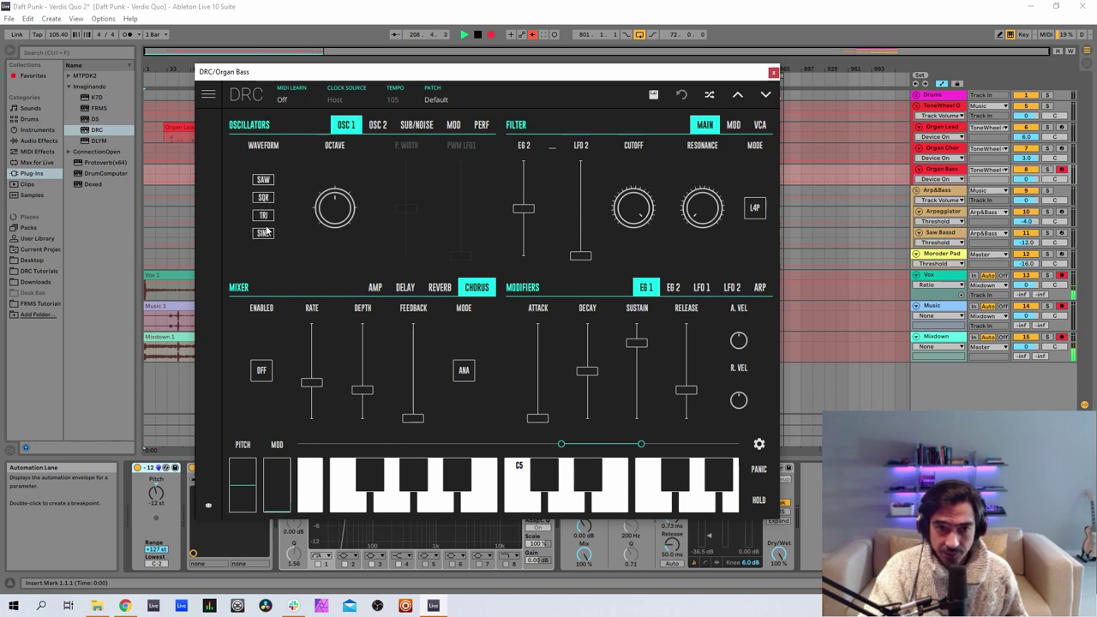
{"action": "left_click", "coordinate": [263, 233]}
{"action": "left_click", "coordinate": [346, 208]}
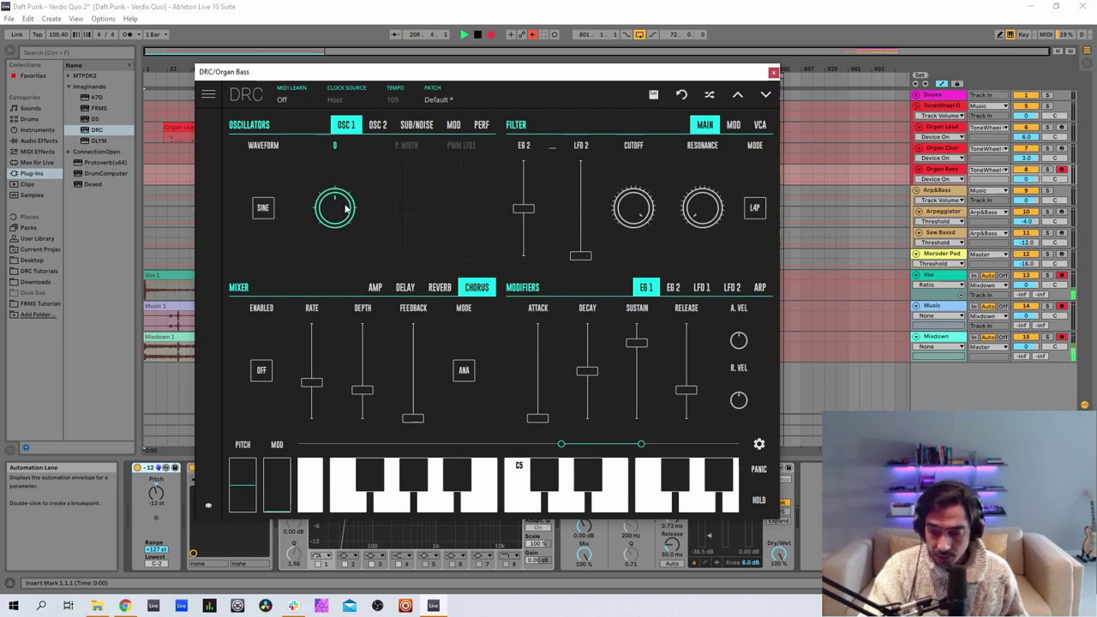
{"action": "left_click", "coordinate": [377, 124]}
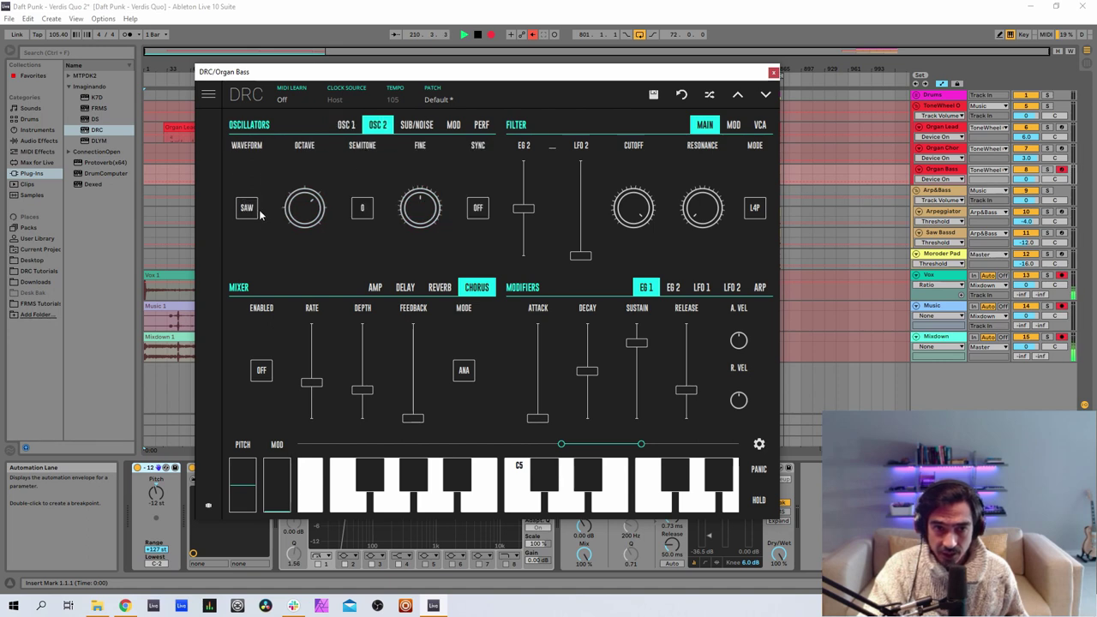
{"action": "left_click", "coordinate": [247, 208]}
{"action": "left_click", "coordinate": [250, 234]}
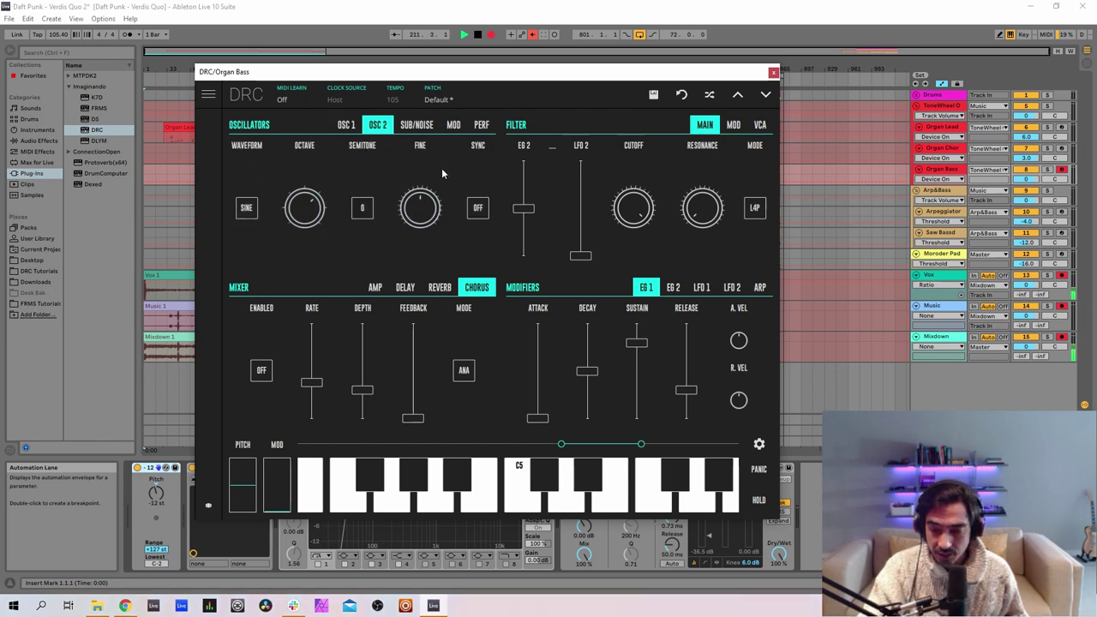
Set the sub oscillator to a sine waveform and raise its octave.
{"action": "left_click", "coordinate": [418, 126]}
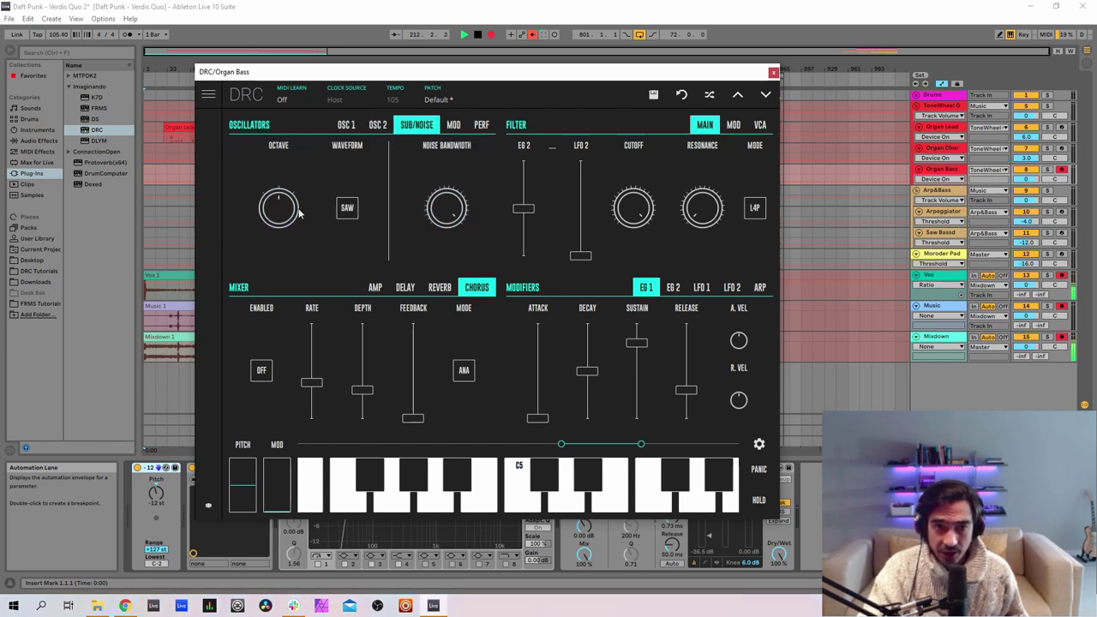
{"action": "left_click", "coordinate": [347, 207]}
{"action": "left_click", "coordinate": [347, 235]}
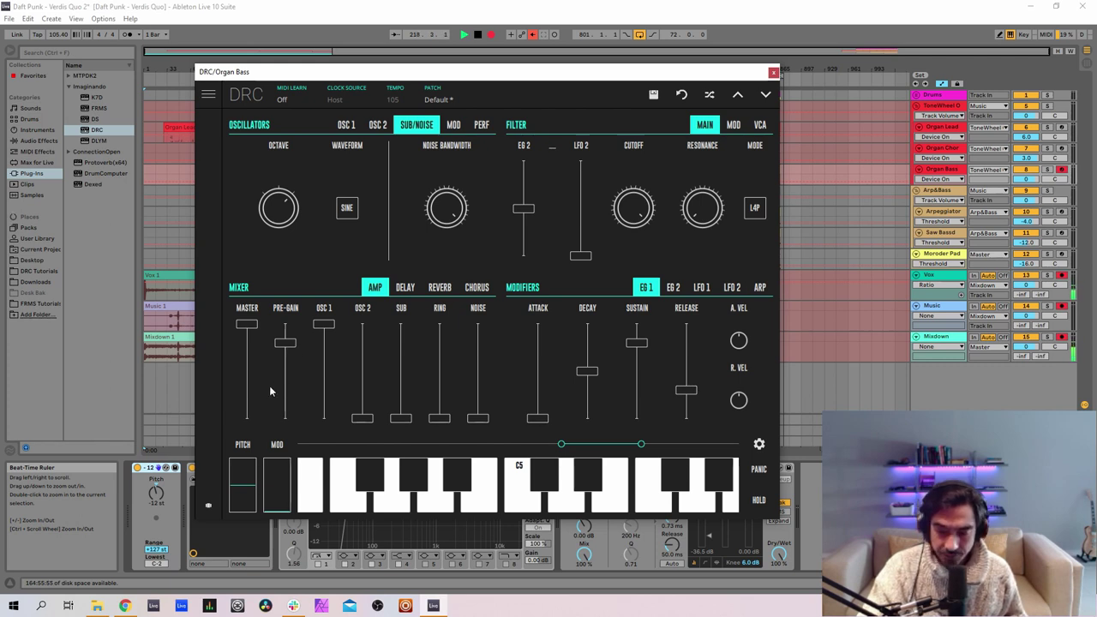
Lower the mixer's pre-gain to about 30 percent and raise the sub level to about half.
{"action": "mouse_move", "coordinate": [282, 400]}
{"action": "left_mouse_down"}
{"action": "mouse_move", "coordinate": [286, 343]}
{"action": "mouse_move", "coordinate": [294, 391]}
{"action": "left_mouse_up"}
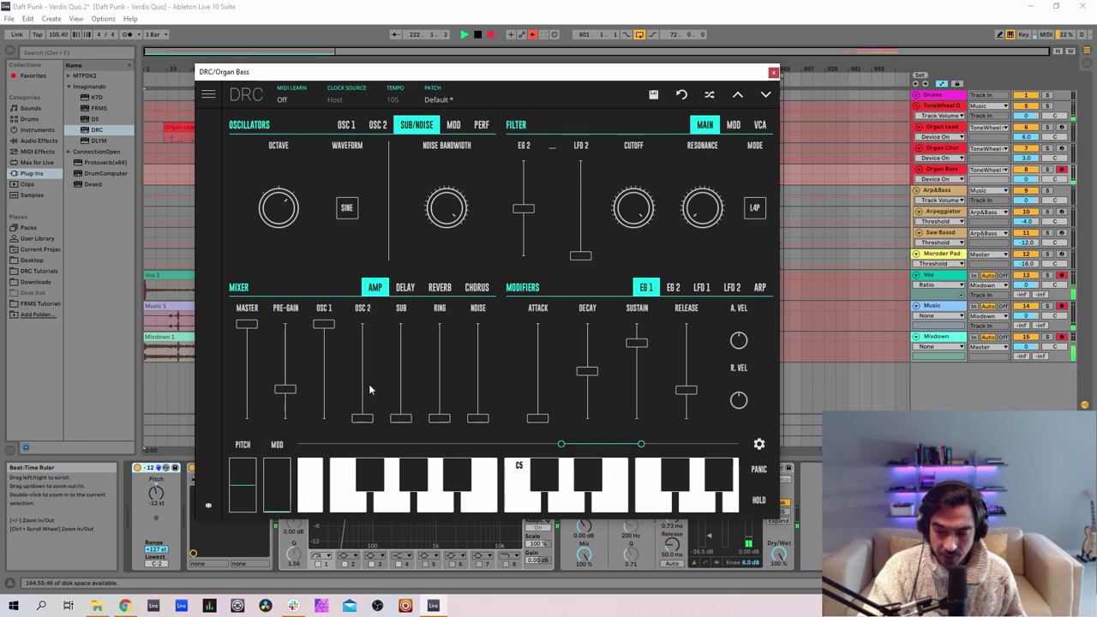
{"action": "left_click_drag", "start_coordinate": [363, 417], "coordinate": [409, 378]}
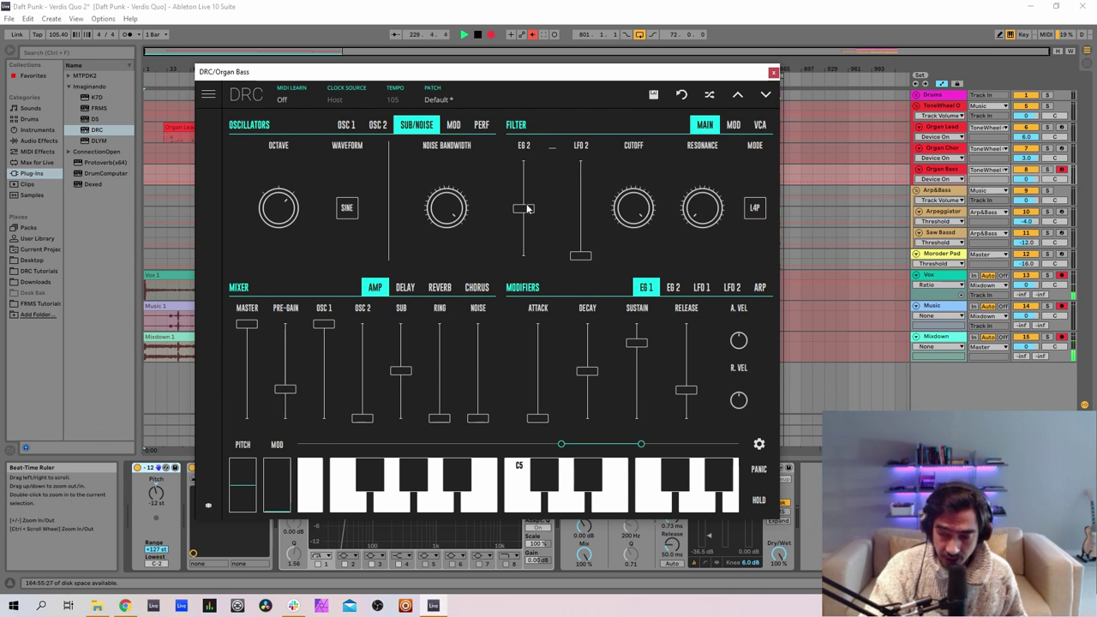
Raise the filter's EG 2 amount to maximum, lower the cutoff close to minimum and set the resonance to roughly a quarter.
{"action": "left_click_drag", "start_coordinate": [528, 209], "coordinate": [525, 153]}
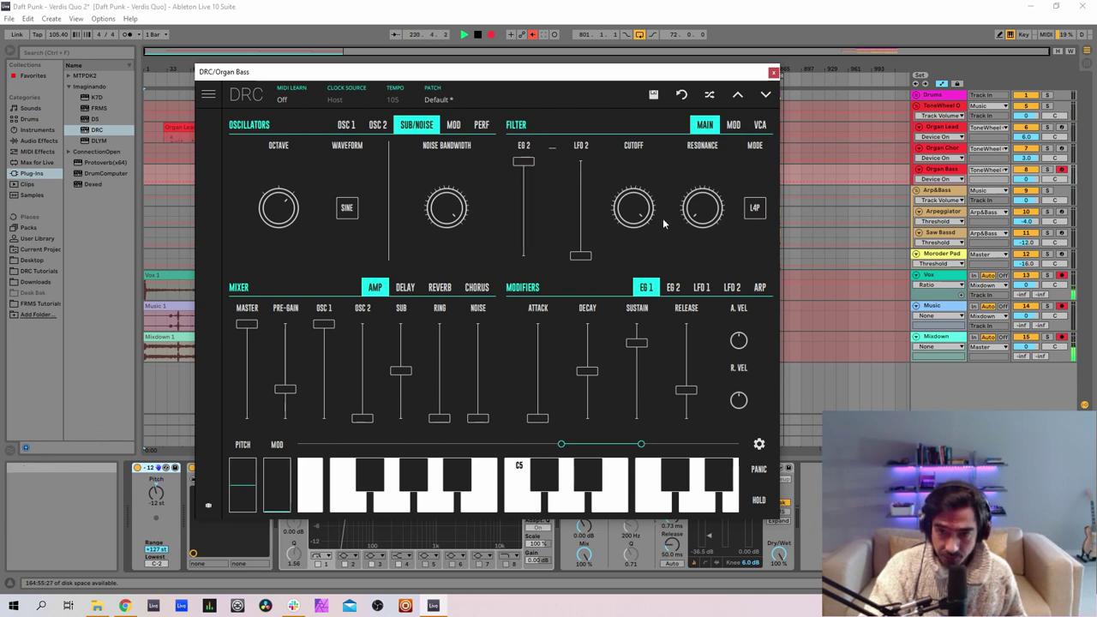
{"action": "left_click_drag", "start_coordinate": [634, 208], "coordinate": [621, 255]}
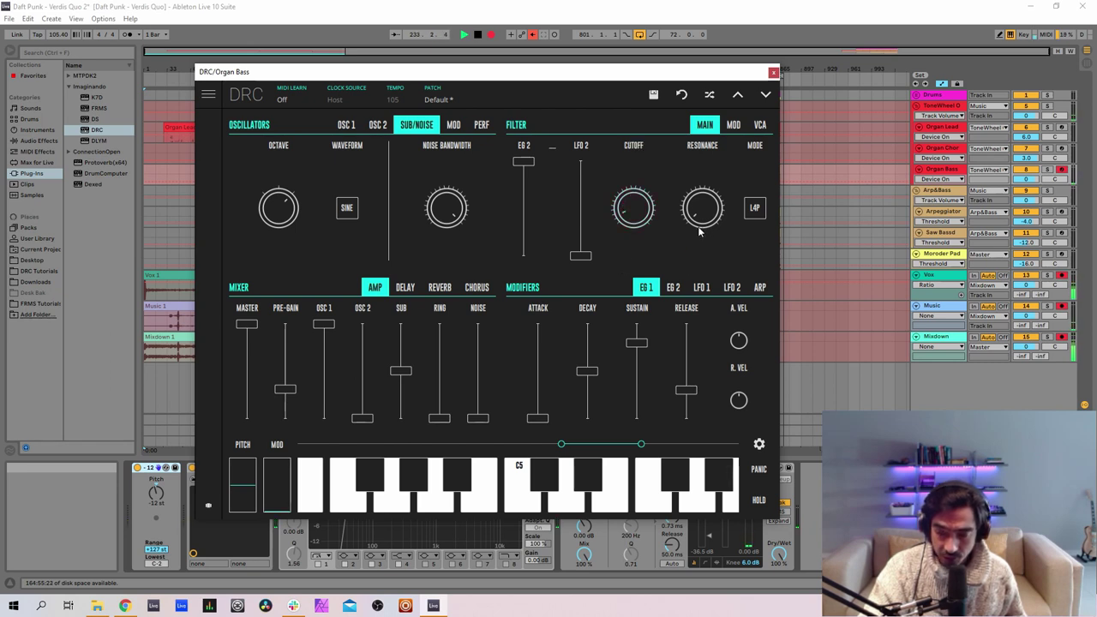
{"action": "left_click_drag", "start_coordinate": [702, 230], "coordinate": [670, 149]}
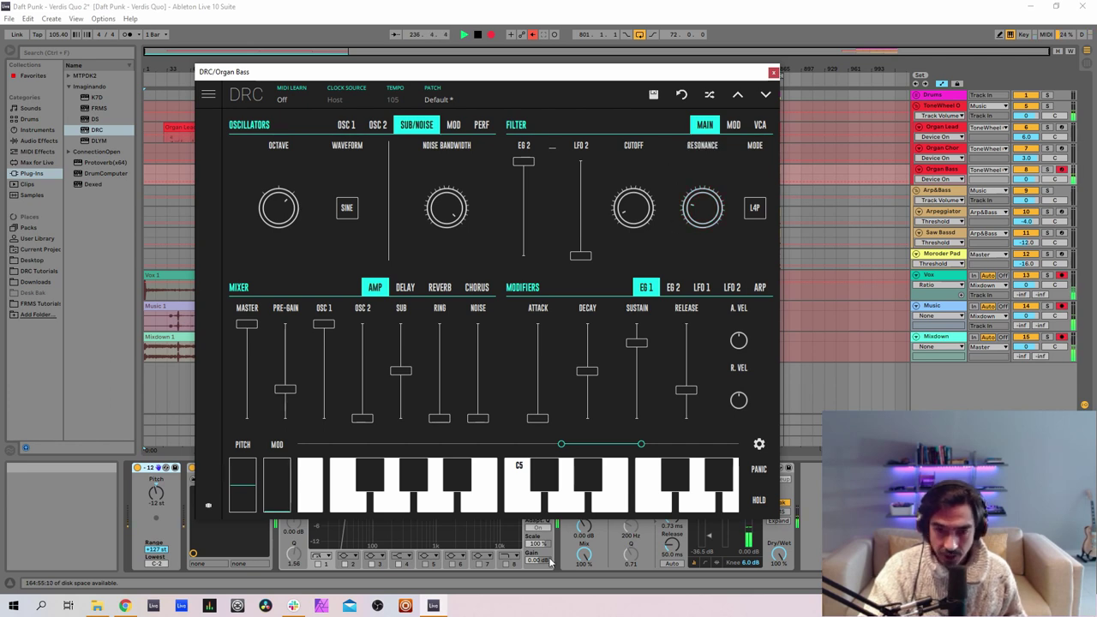
Shape EG 1 with a slightly raised attack, full decay, full sustain and a short release.
{"action": "left_click_drag", "start_coordinate": [542, 419], "coordinate": [549, 421]}
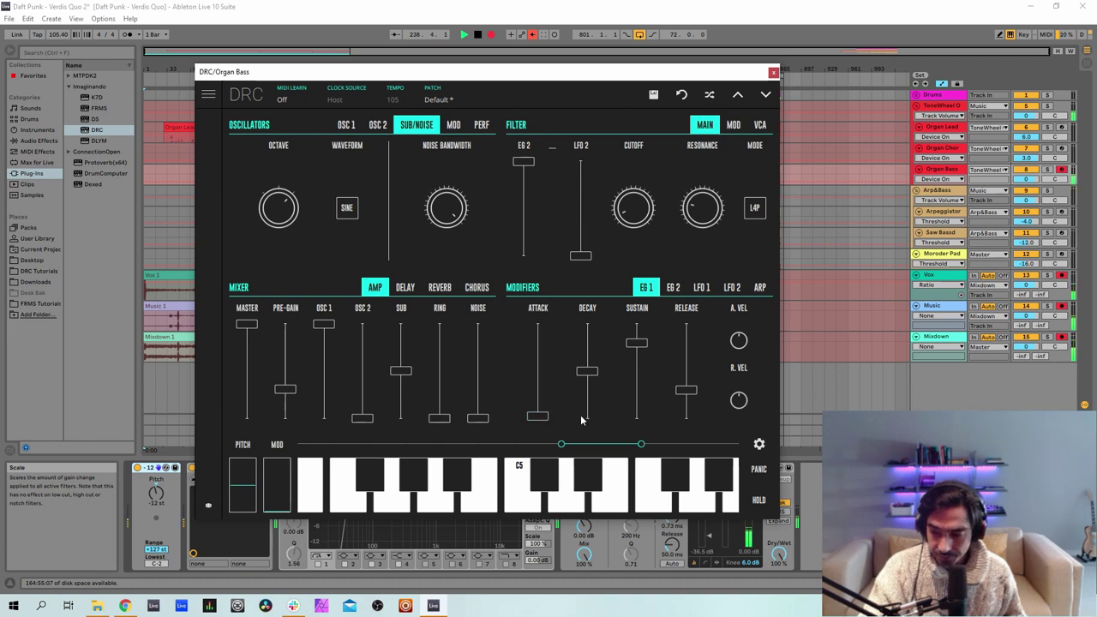
{"action": "left_click_drag", "start_coordinate": [588, 371], "coordinate": [588, 279]}
{"action": "left_click_drag", "start_coordinate": [638, 343], "coordinate": [637, 281]}
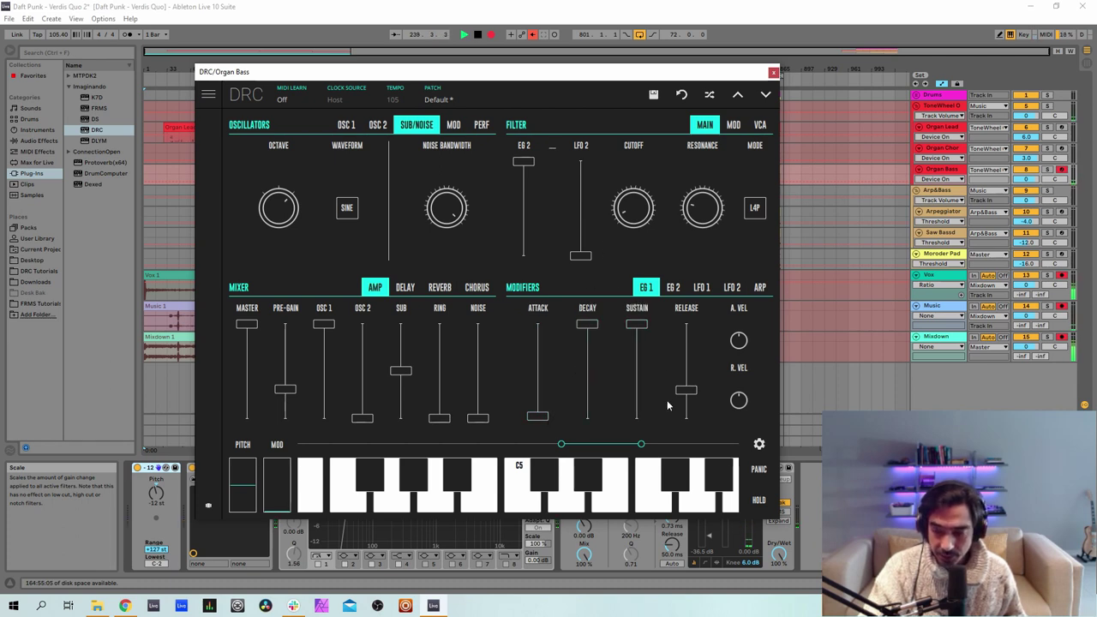
{"action": "left_click_drag", "start_coordinate": [684, 392], "coordinate": [684, 410]}
Shape EG 2 with a very short decay, sustain at about half and a release of about a tenth, then close the synth.
{"action": "left_click", "coordinate": [673, 290]}
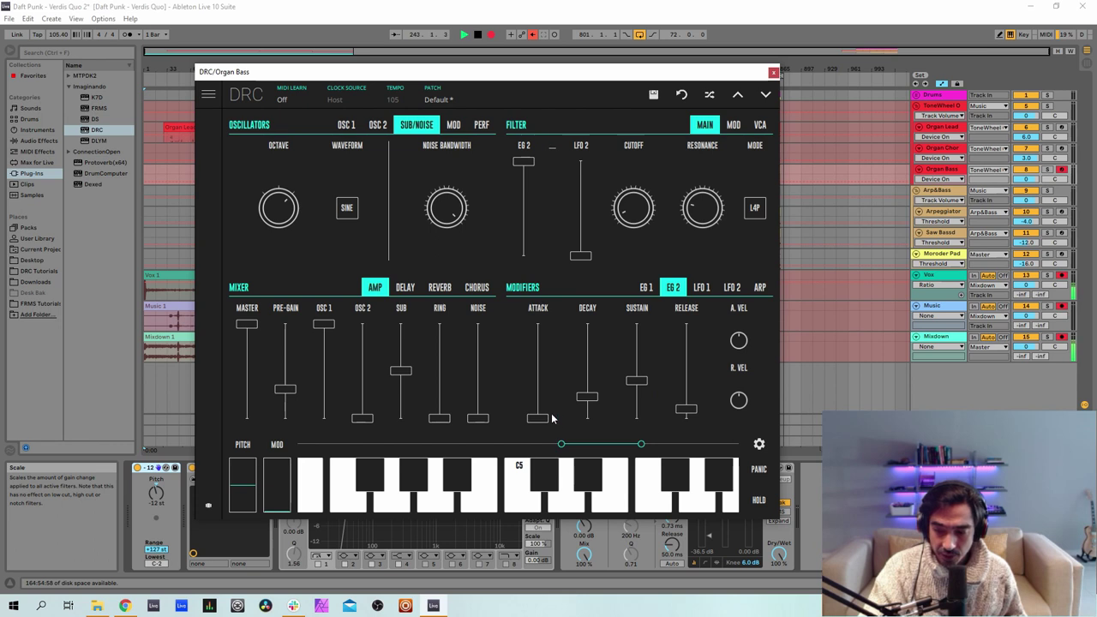
{"action": "left_click_drag", "start_coordinate": [587, 397], "coordinate": [581, 417]}
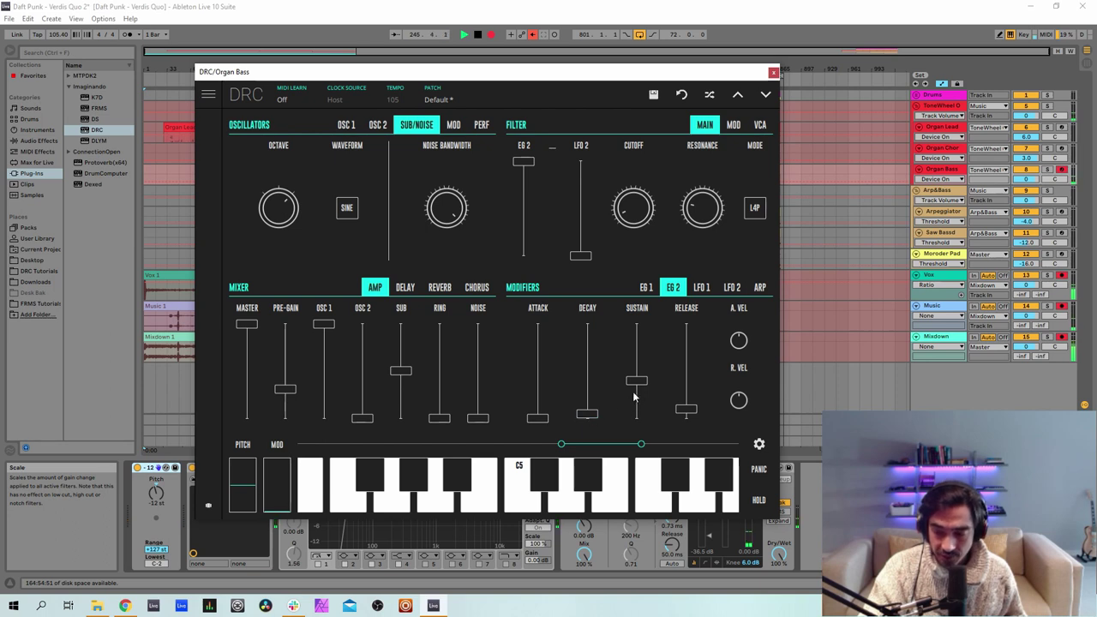
{"action": "left_click_drag", "start_coordinate": [636, 381], "coordinate": [649, 375]}
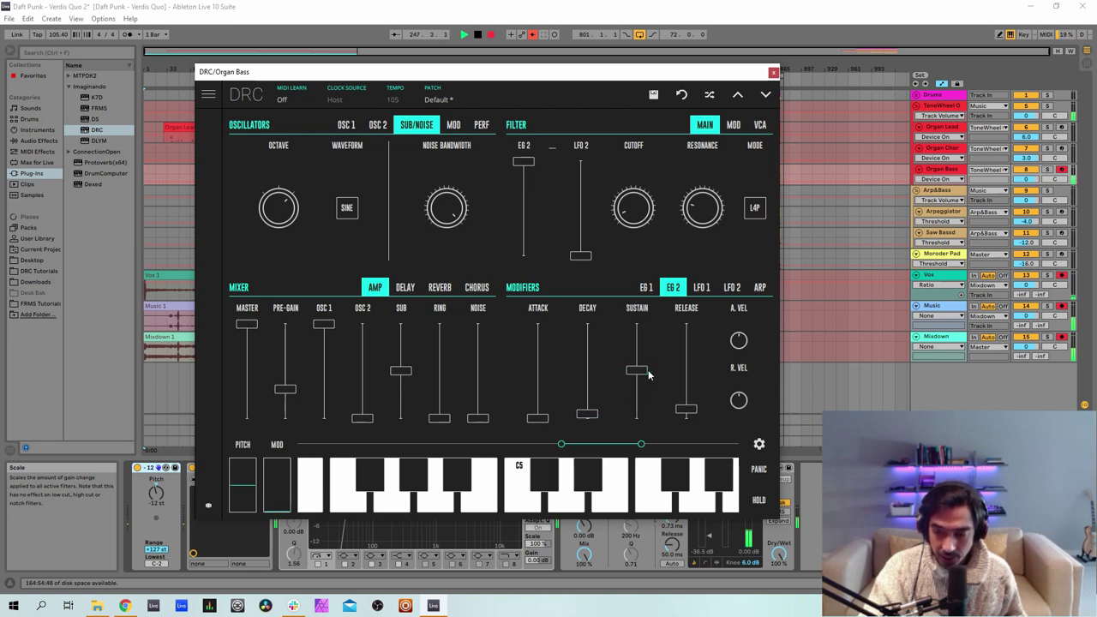
{"action": "left_click_drag", "start_coordinate": [696, 412], "coordinate": [698, 416]}
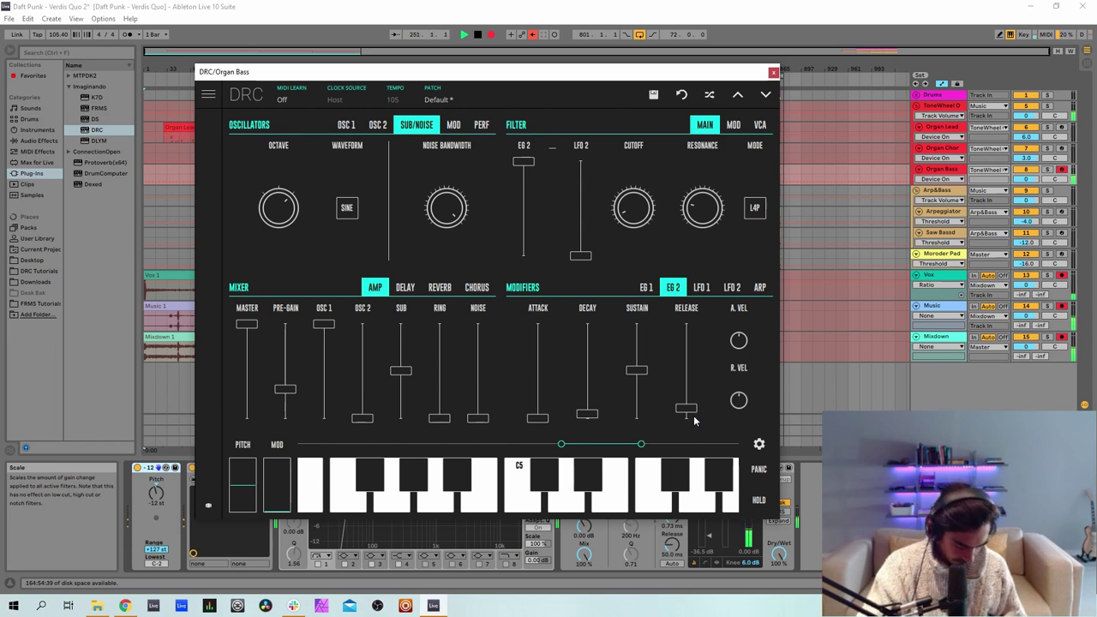
{"action": "left_click", "coordinate": [774, 73]}
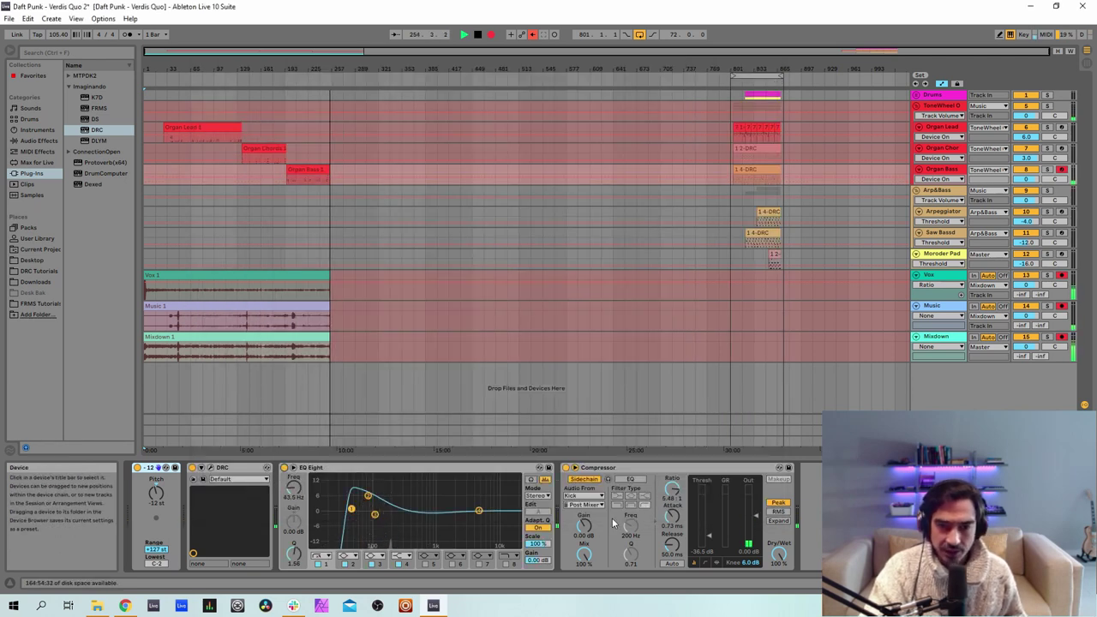
Arm the Arpeggiator track in place of Organ Bass and bypass its DLYM and EQ Eight devices.
{"action": "left_click", "coordinate": [943, 212]}
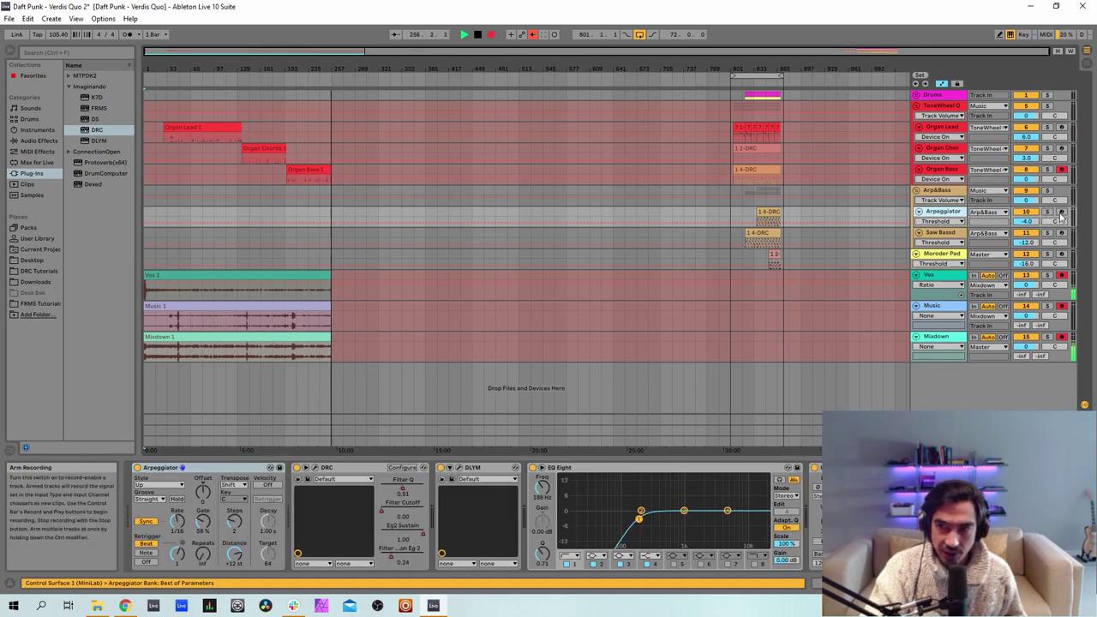
{"action": "left_click", "coordinate": [1062, 211]}
{"action": "left_click", "coordinate": [1061, 171]}
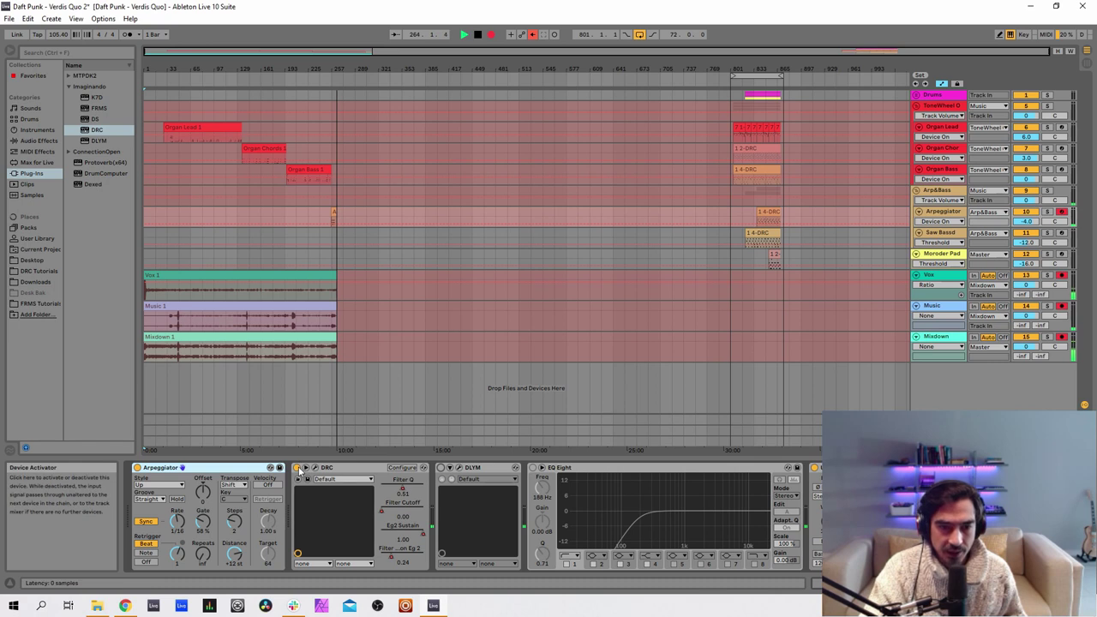
Open the Arpeggiator track's DRC synth and load the factory Default patch.
{"action": "key", "text": "ctrl+alt+p"}
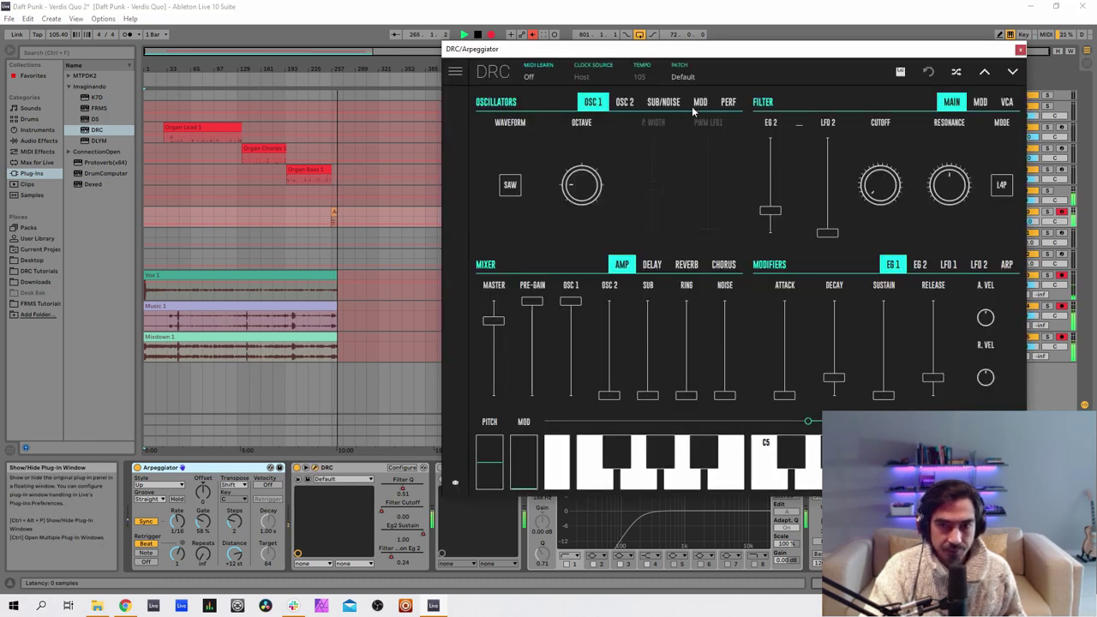
{"action": "left_click", "coordinate": [684, 77]}
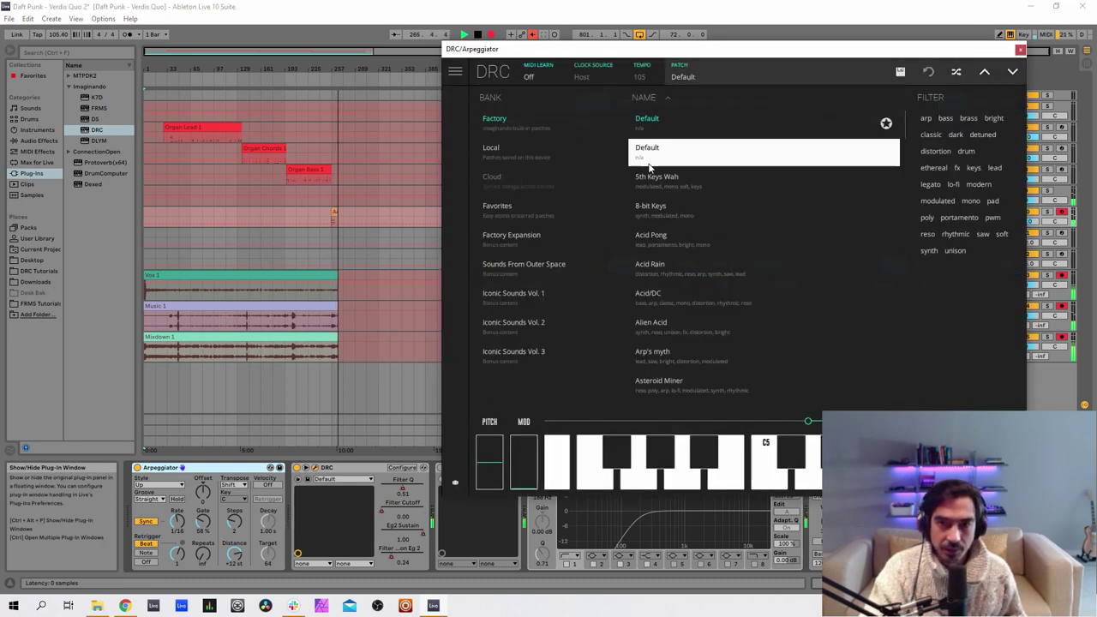
{"action": "left_click", "coordinate": [705, 75]}
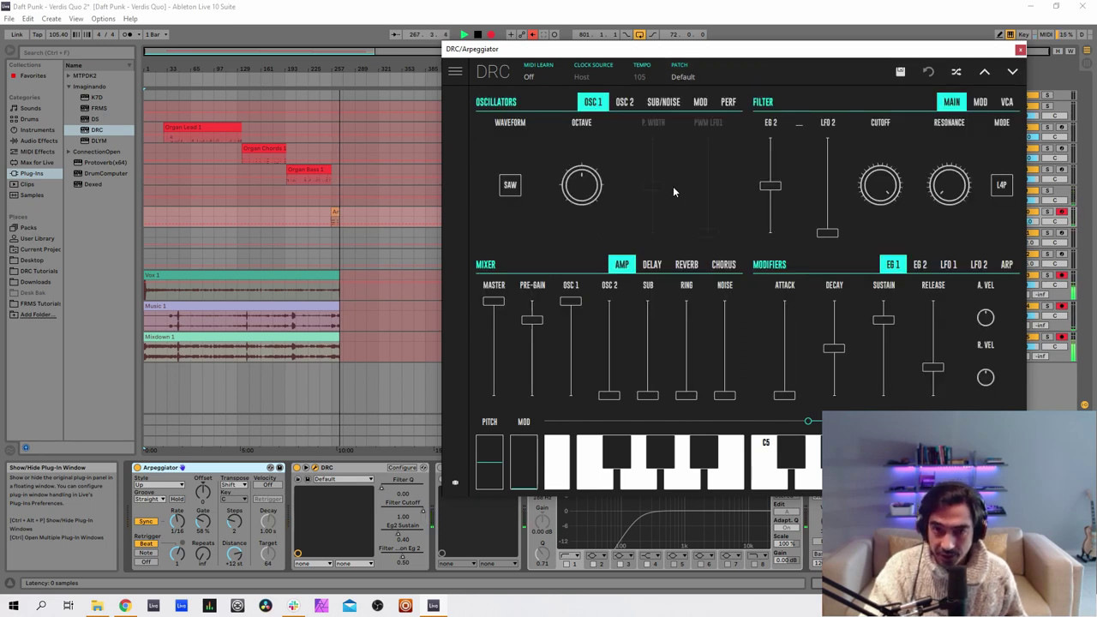
Switch the Arpeggiator patch's performance mode to mono.
{"action": "left_click", "coordinate": [735, 101]}
{"action": "left_click", "coordinate": [500, 184]}
{"action": "left_click", "coordinate": [500, 186]}
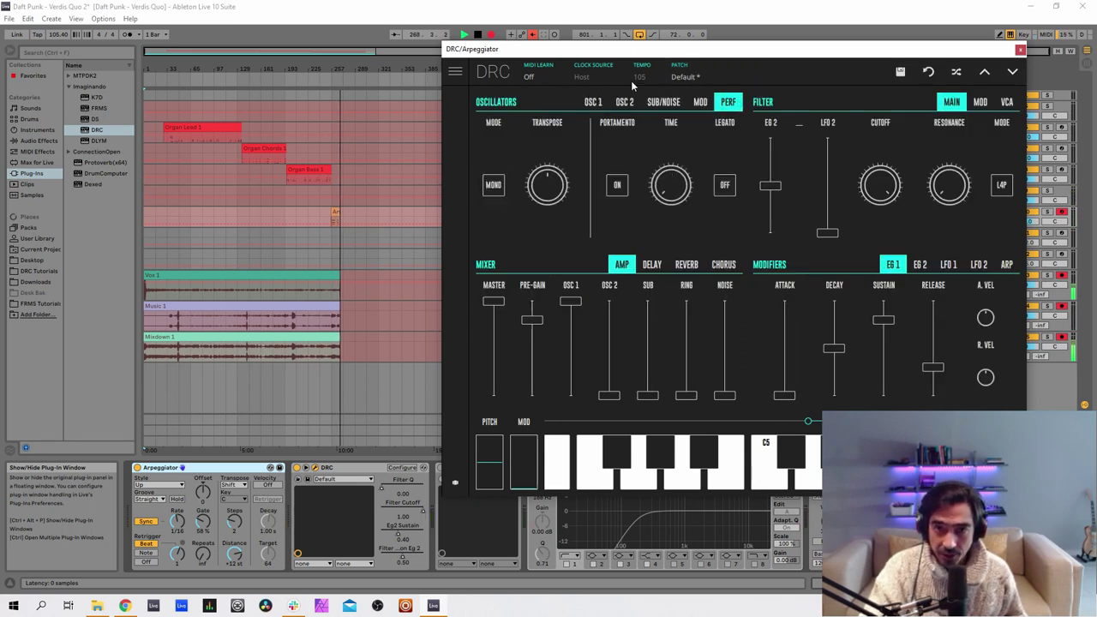
Lower oscillator 1's octave, set the master level to about 0.79 and raise the pre-gain to maximum.
{"action": "left_click", "coordinate": [593, 103]}
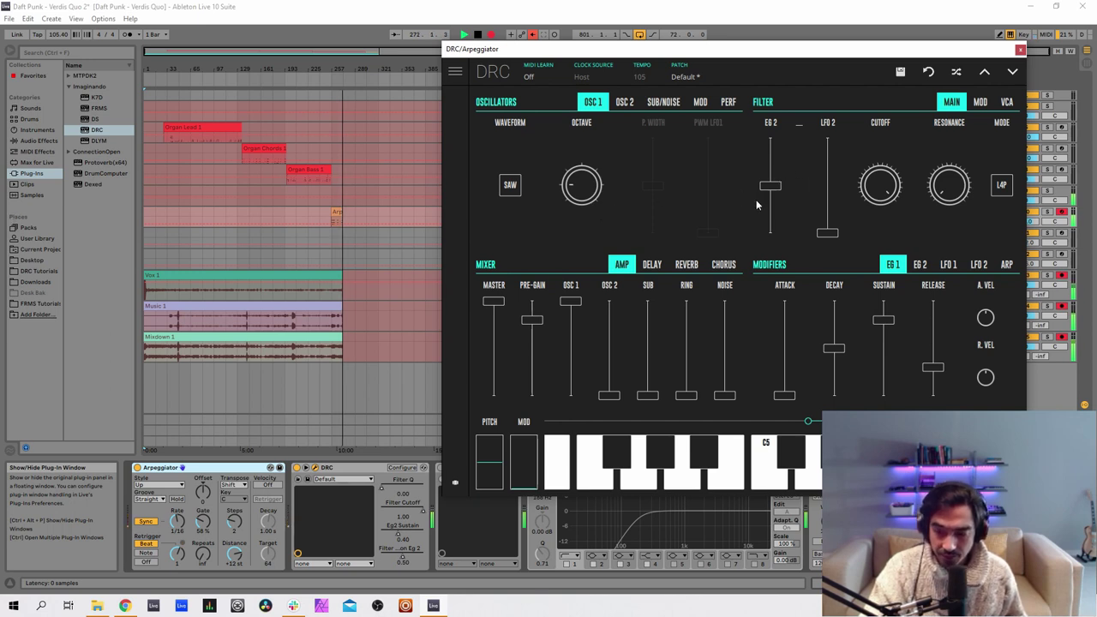
{"action": "left_click", "coordinate": [497, 323]}
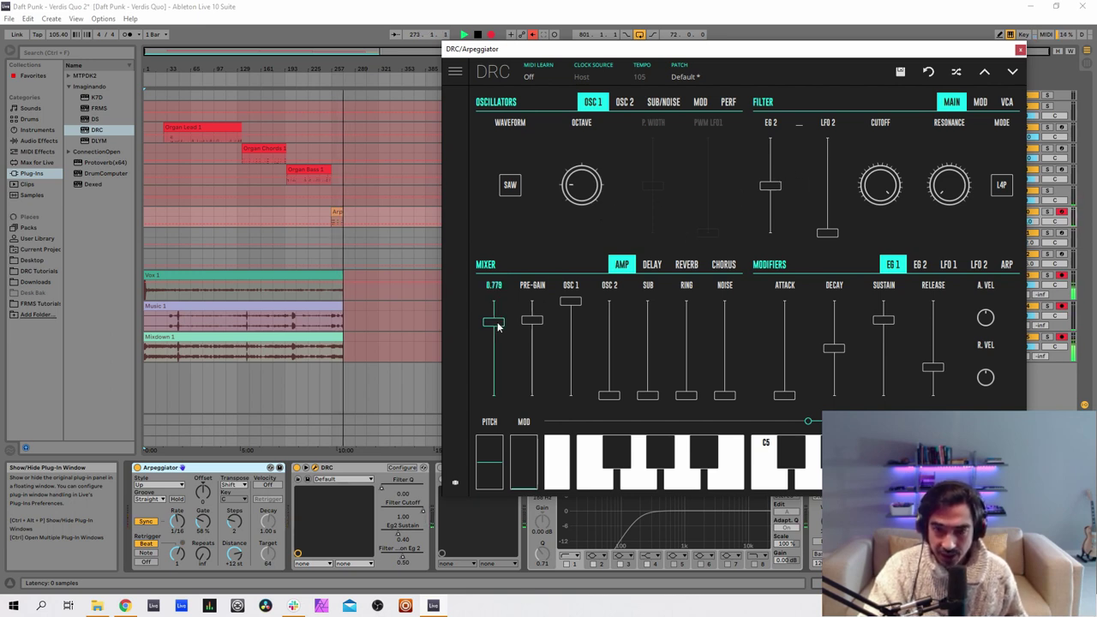
{"action": "left_click_drag", "start_coordinate": [497, 324], "coordinate": [502, 322]}
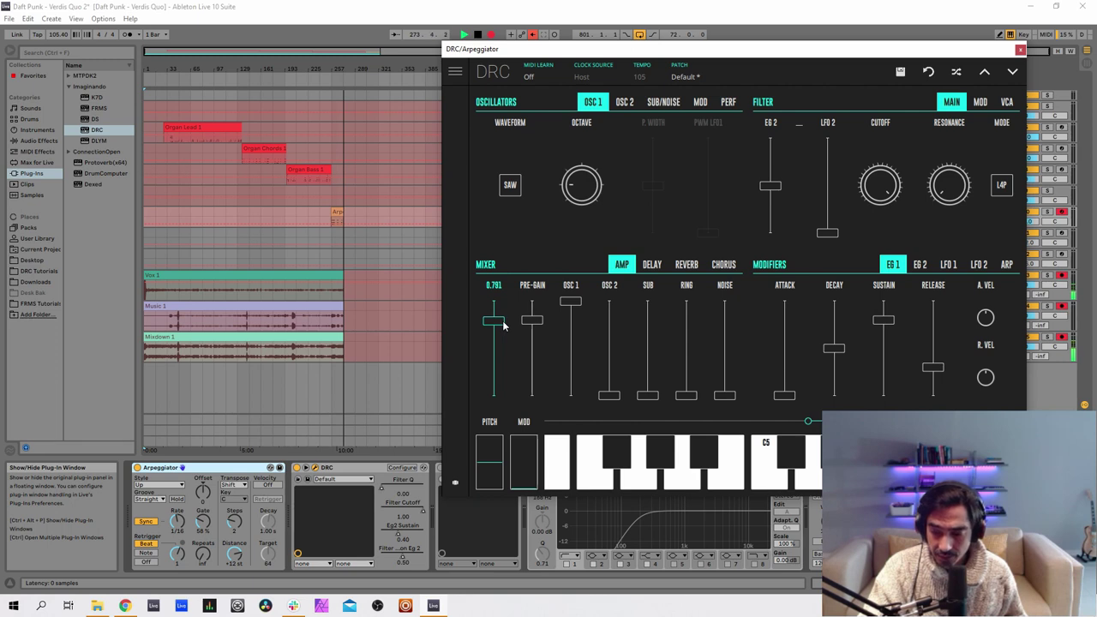
{"action": "left_click_drag", "start_coordinate": [533, 320], "coordinate": [524, 229]}
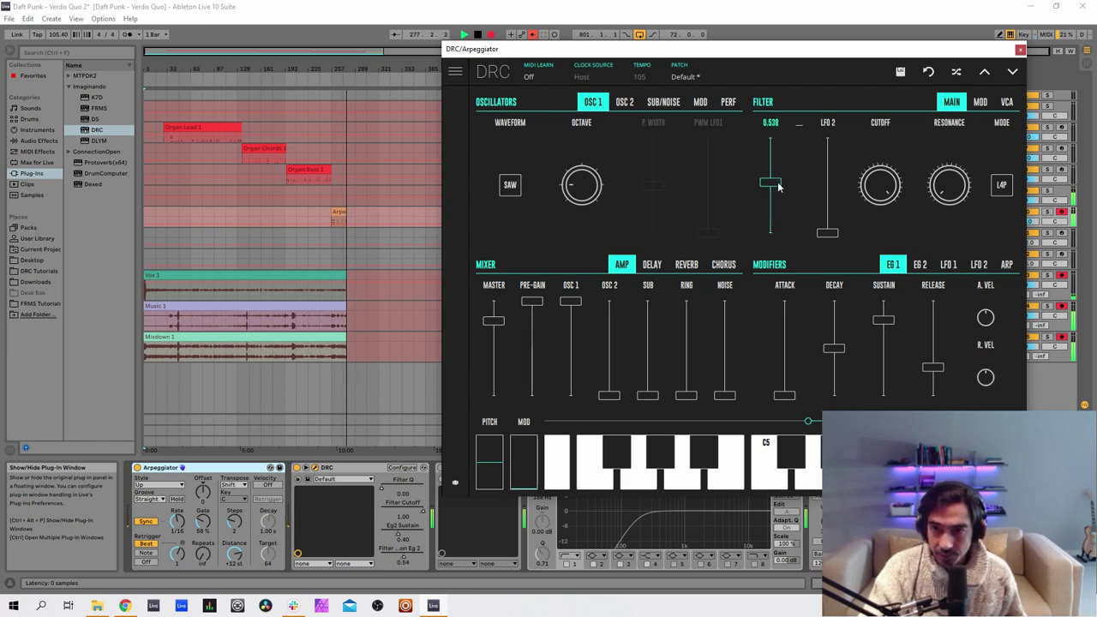
Set the filter's EG 2 amount to about 0.61 and its cutoff to about 0.47.
{"action": "left_click_drag", "start_coordinate": [777, 182], "coordinate": [796, 175]}
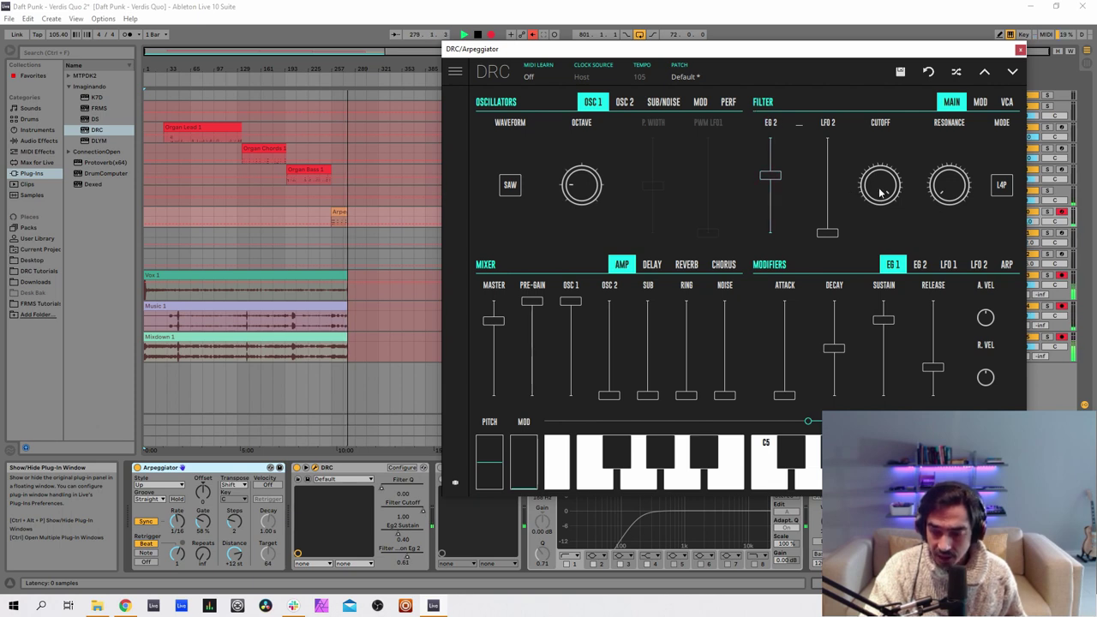
{"action": "left_click_drag", "start_coordinate": [884, 193], "coordinate": [898, 339]}
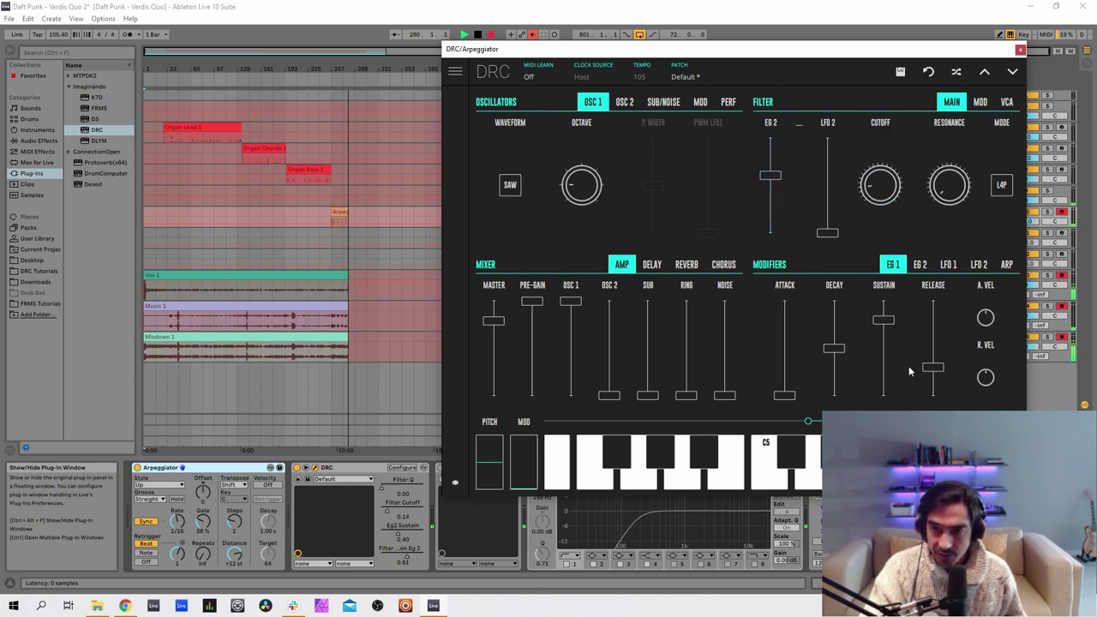
{"action": "left_click_drag", "start_coordinate": [895, 199], "coordinate": [905, 103]}
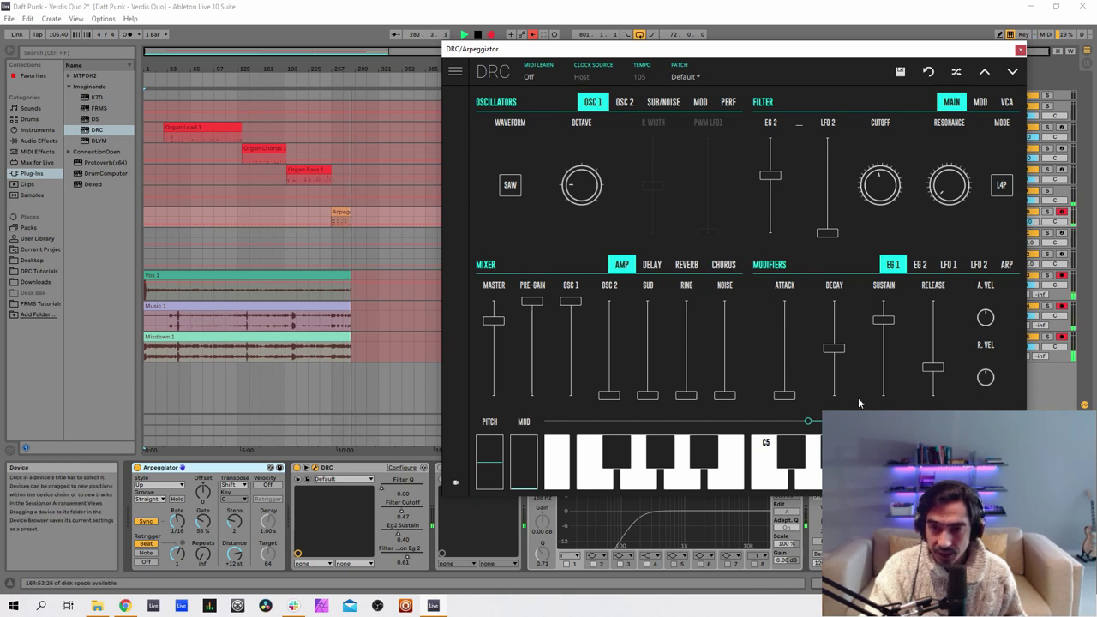
Shape EG 1 with a decay of about a fifth, zero sustain and a shorter release.
{"action": "left_click_drag", "start_coordinate": [849, 49], "coordinate": [579, 22]}
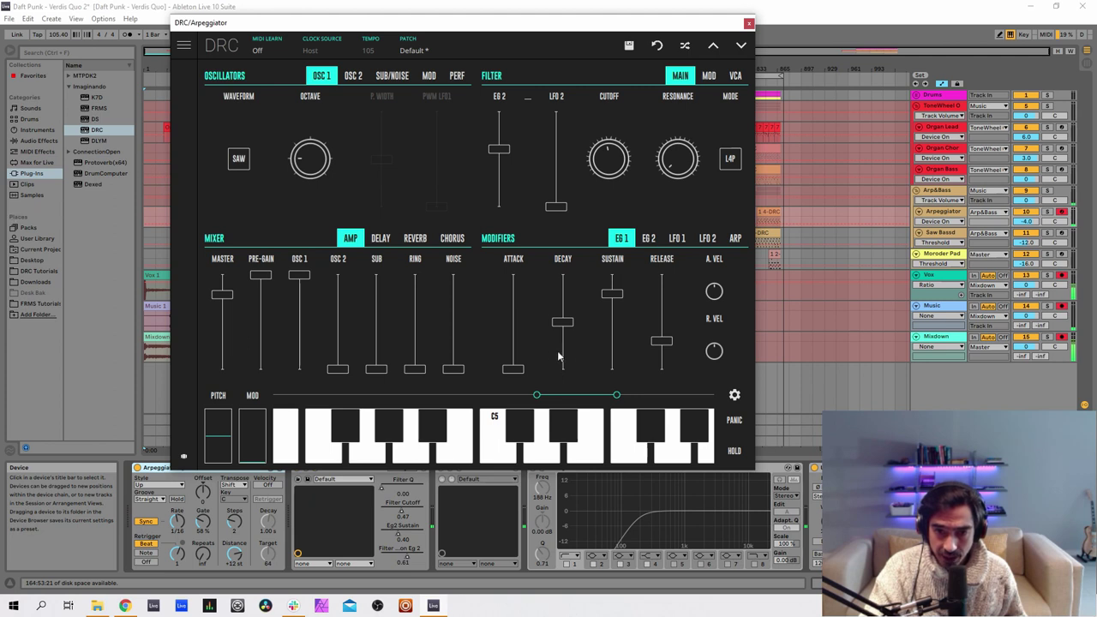
{"action": "left_click_drag", "start_coordinate": [562, 321], "coordinate": [565, 355]}
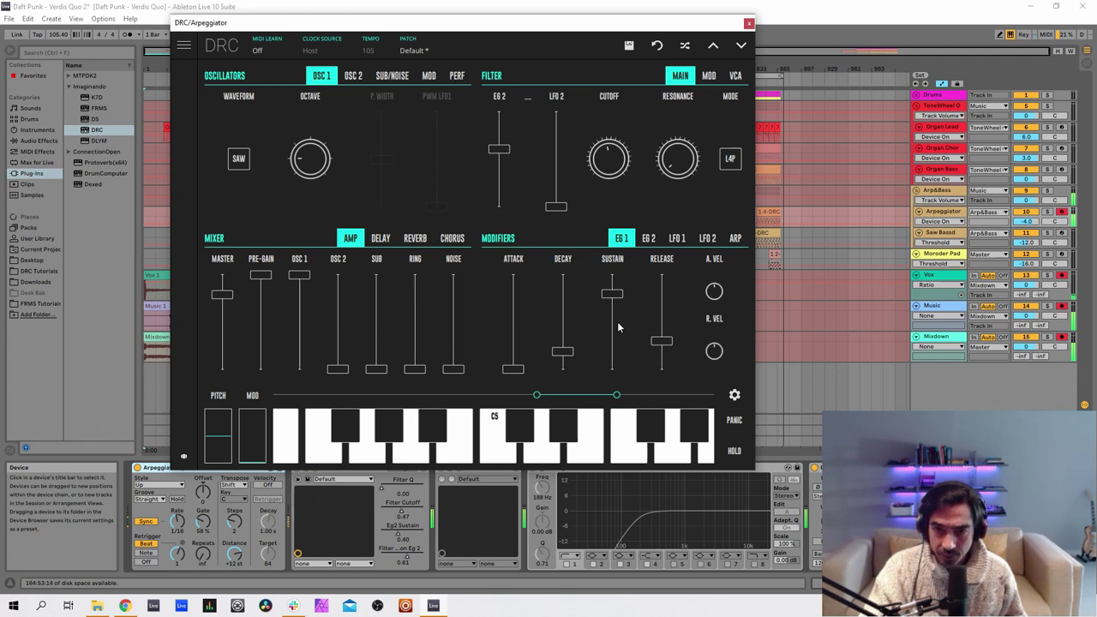
{"action": "left_click_drag", "start_coordinate": [617, 321], "coordinate": [564, 354]}
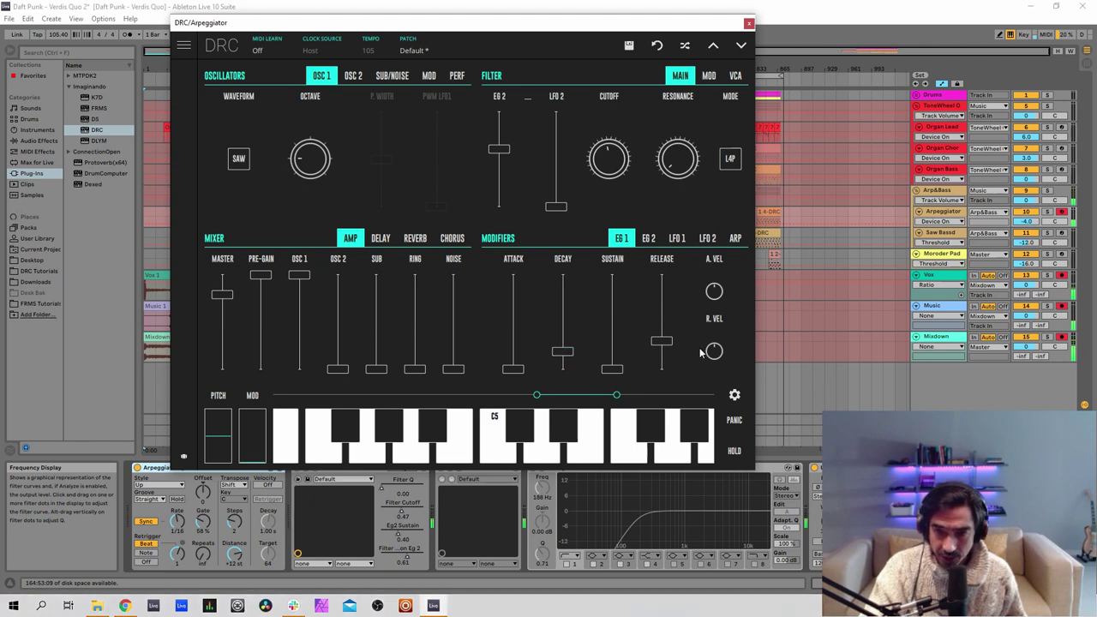
{"action": "mouse_move", "coordinate": [662, 341]}
{"action": "left_mouse_down"}
{"action": "mouse_move", "coordinate": [662, 359]}
{"action": "mouse_move", "coordinate": [671, 351]}
{"action": "left_mouse_up"}
Shape EG 2 with zero sustain, a decay of just over a quarter and the release at maximum.
{"action": "left_click", "coordinate": [649, 238]}
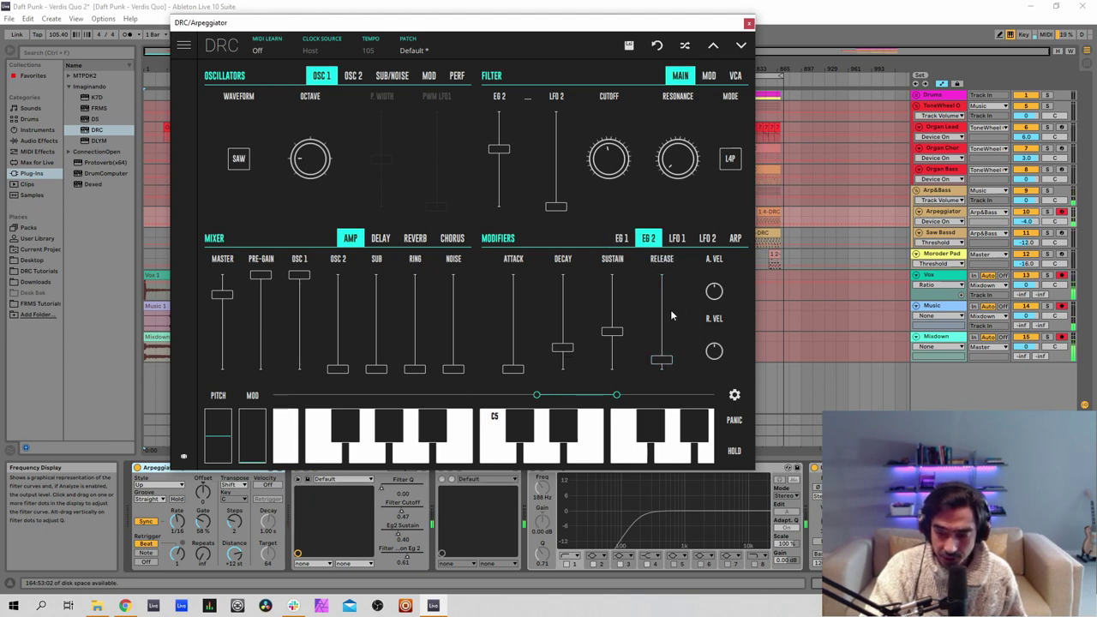
{"action": "left_click_drag", "start_coordinate": [612, 348], "coordinate": [599, 443]}
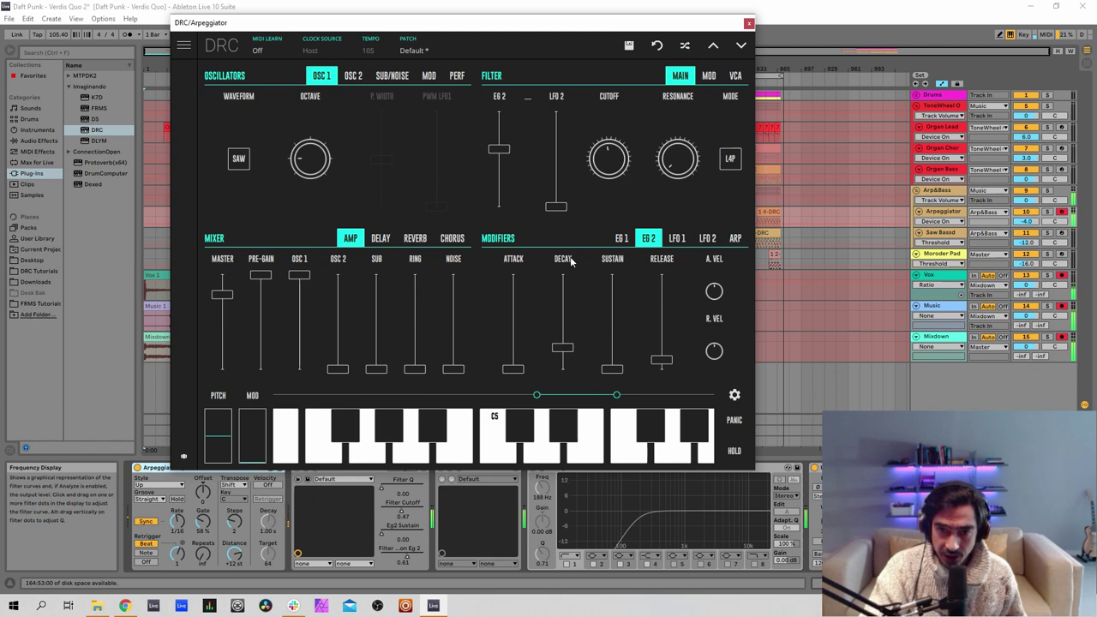
{"action": "left_click_drag", "start_coordinate": [570, 350], "coordinate": [582, 347]}
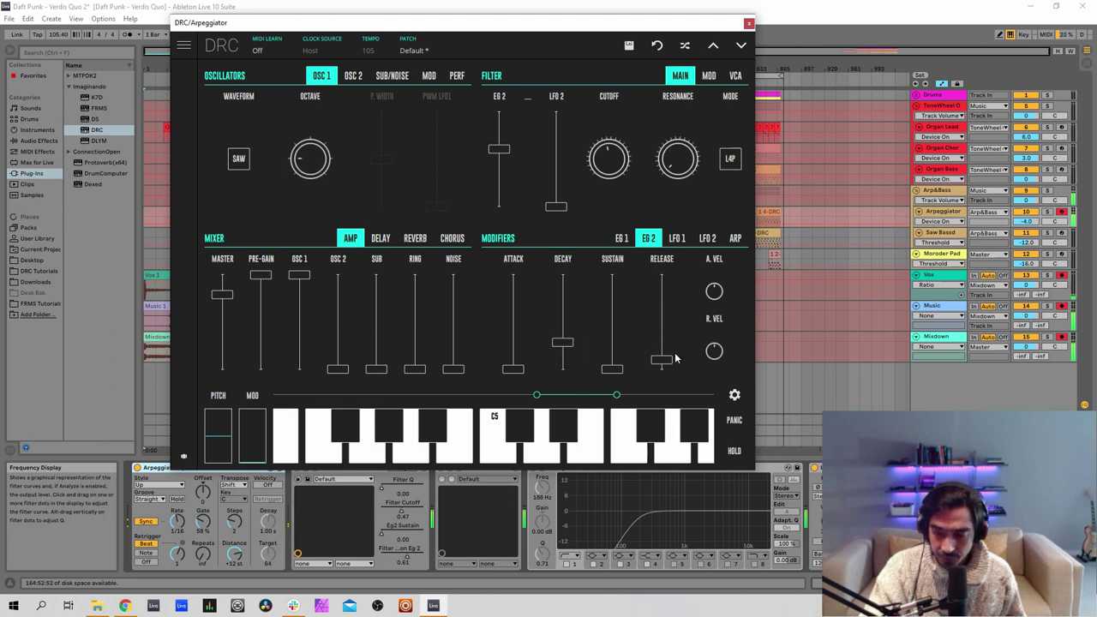
{"action": "left_click_drag", "start_coordinate": [666, 351], "coordinate": [705, 206]}
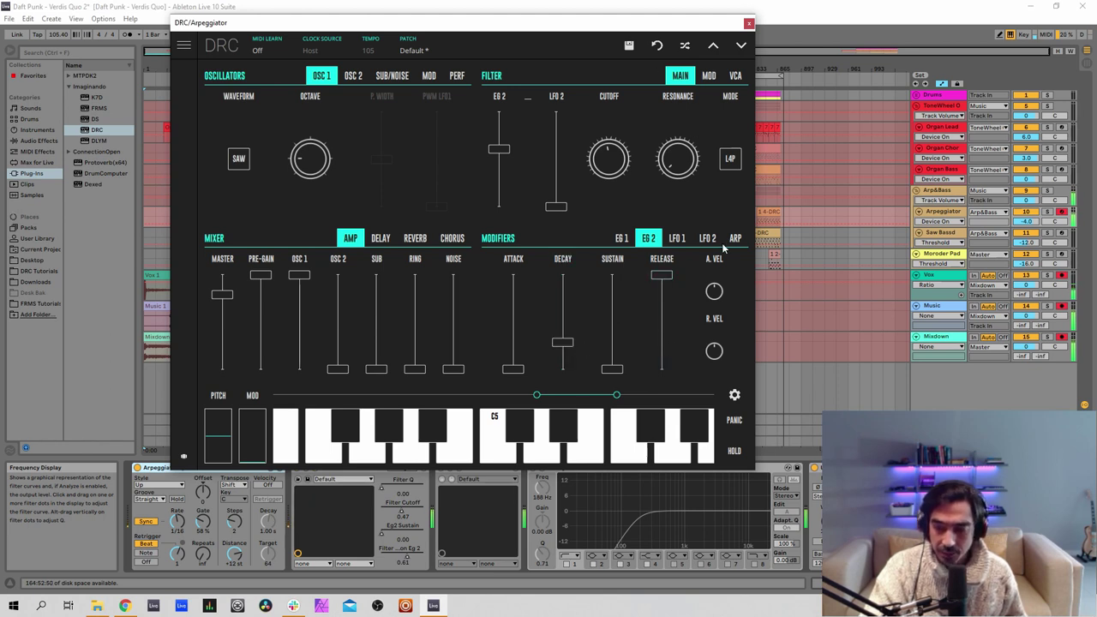
Add reverb with an amount of about 0.29 and a decay of just over half, then close the synth.
{"action": "left_click", "coordinate": [425, 241]}
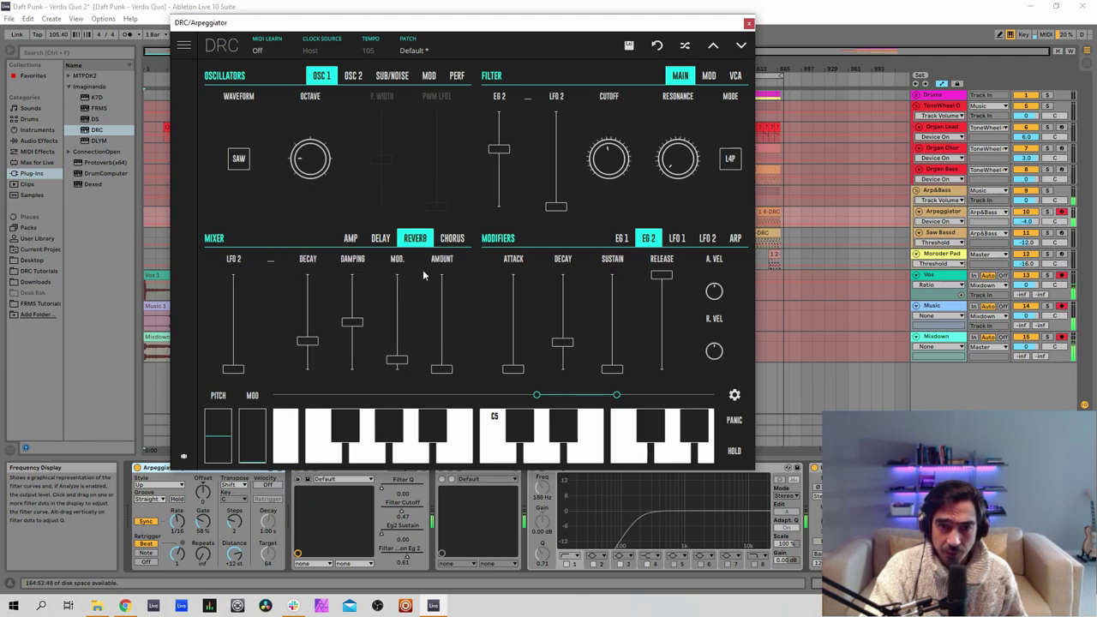
{"action": "left_click", "coordinate": [441, 353]}
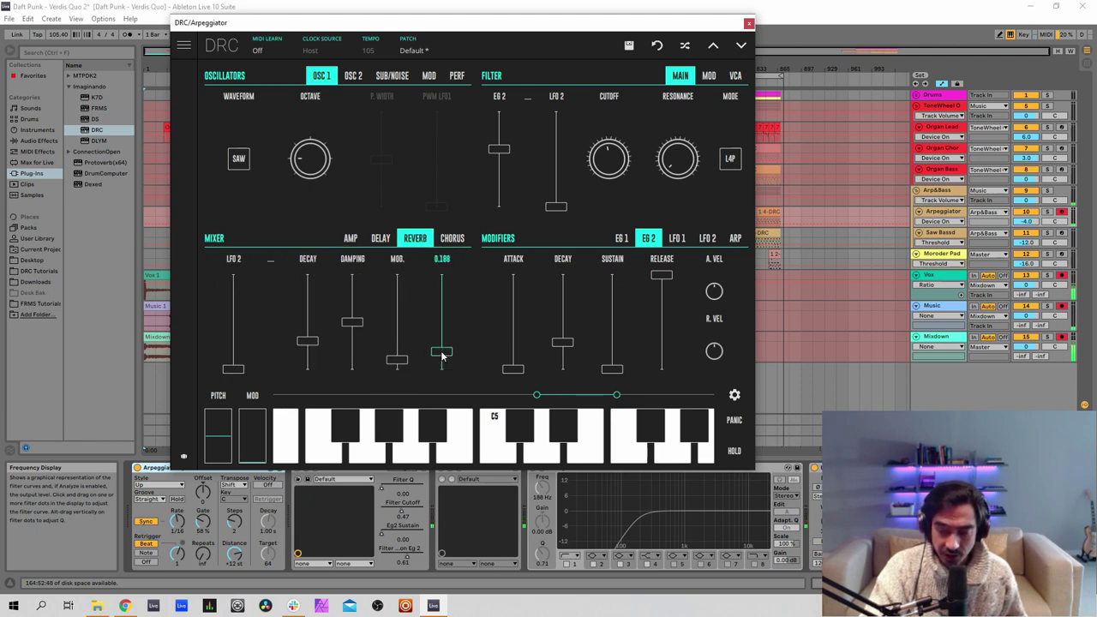
{"action": "left_click_drag", "start_coordinate": [442, 355], "coordinate": [469, 347]}
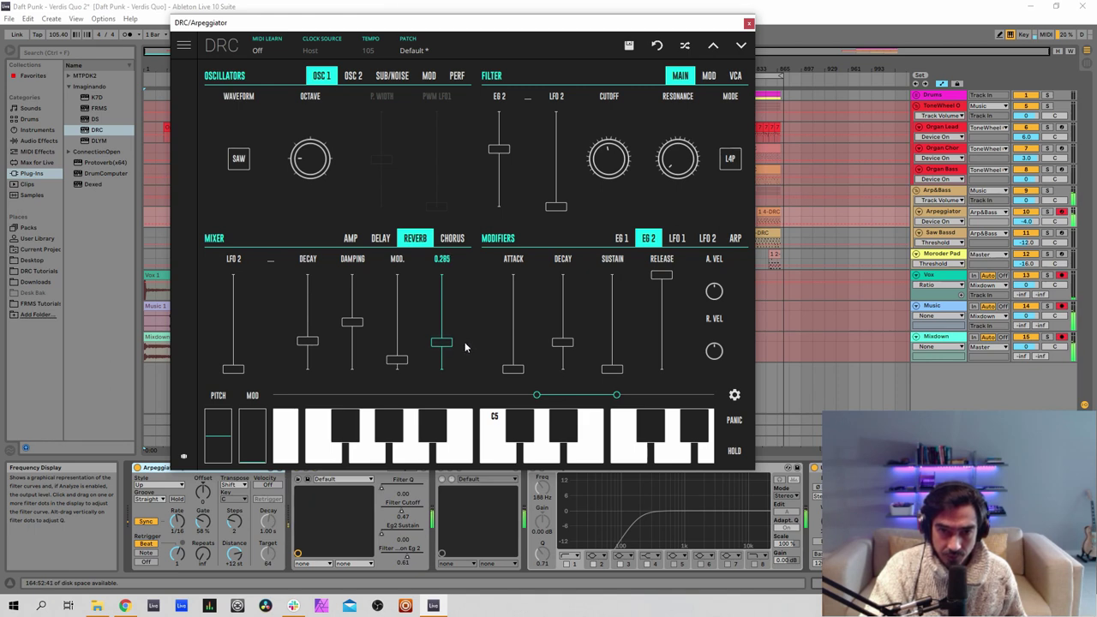
{"action": "left_click", "coordinate": [316, 319]}
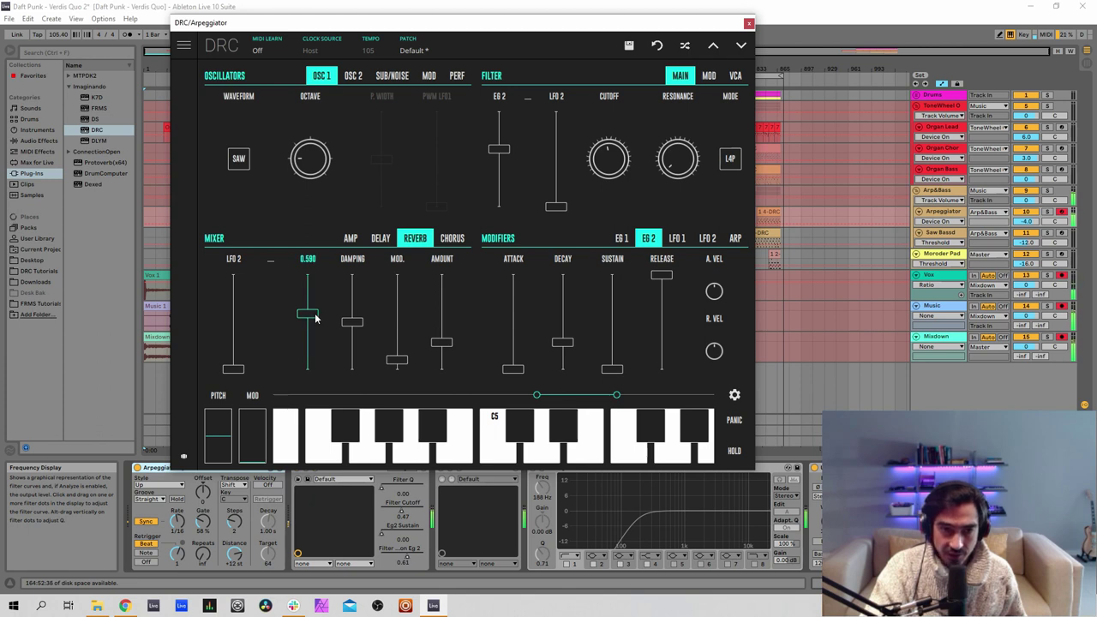
{"action": "left_click_drag", "start_coordinate": [316, 319], "coordinate": [319, 324]}
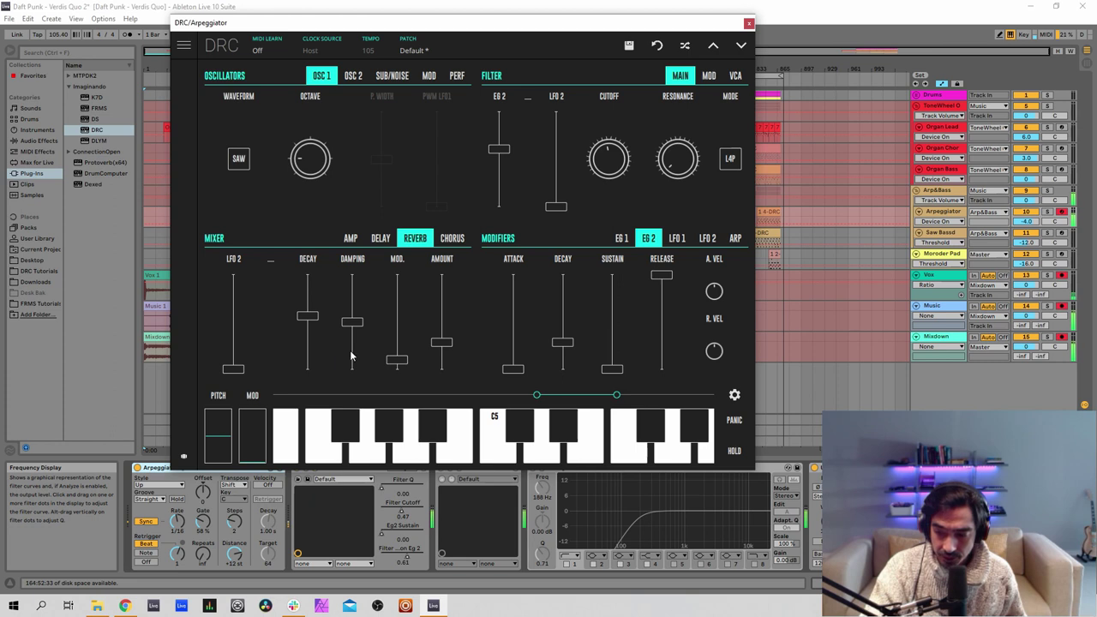
{"action": "mouse_move", "coordinate": [399, 263]}
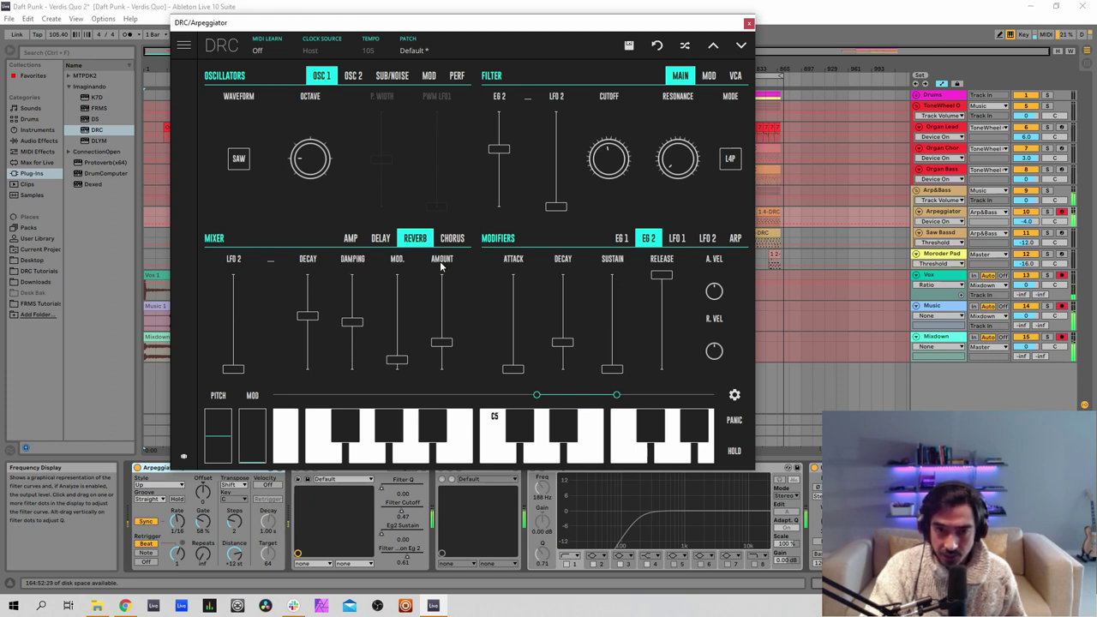
{"action": "mouse_move", "coordinate": [443, 267]}
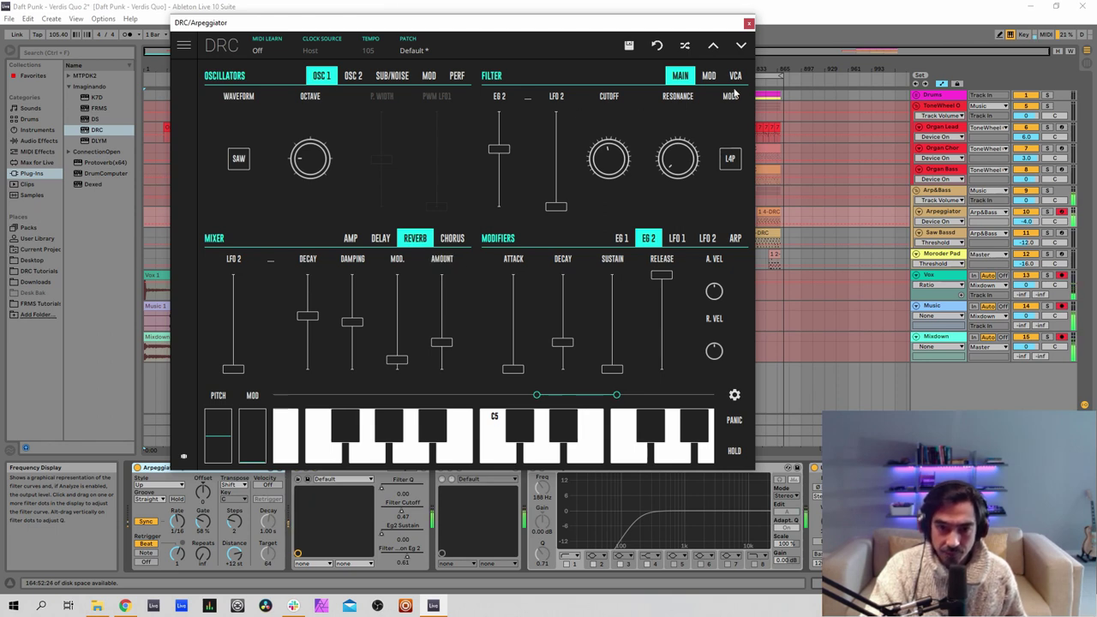
{"action": "left_click", "coordinate": [750, 25]}
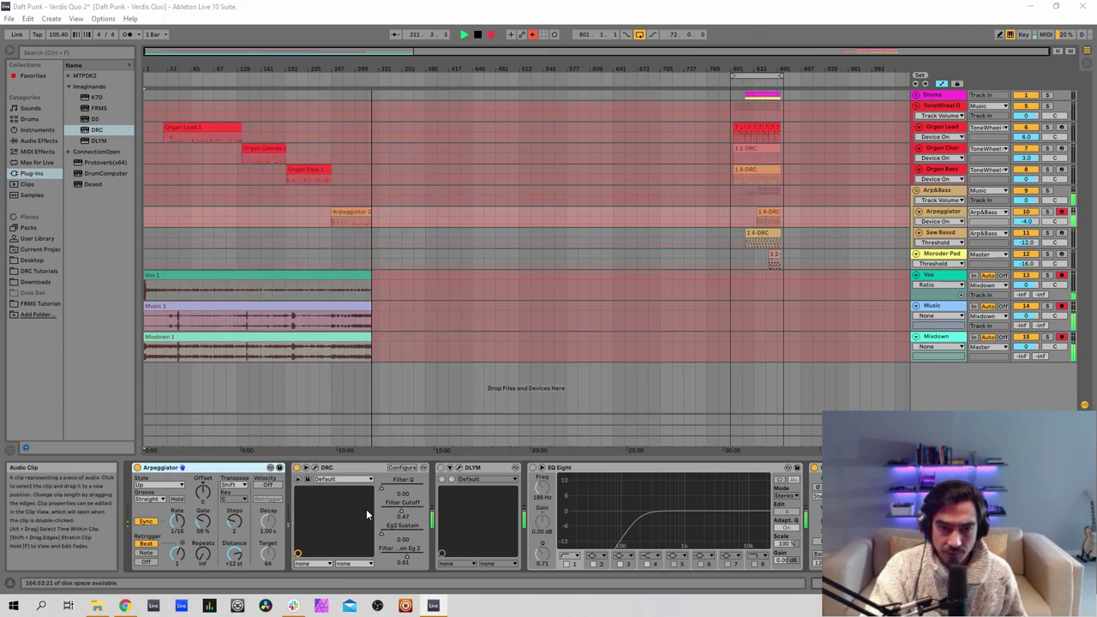
Enable the DLYM and EQ Eight devices on the Arpeggiator track.
{"action": "left_click", "coordinate": [461, 471]}
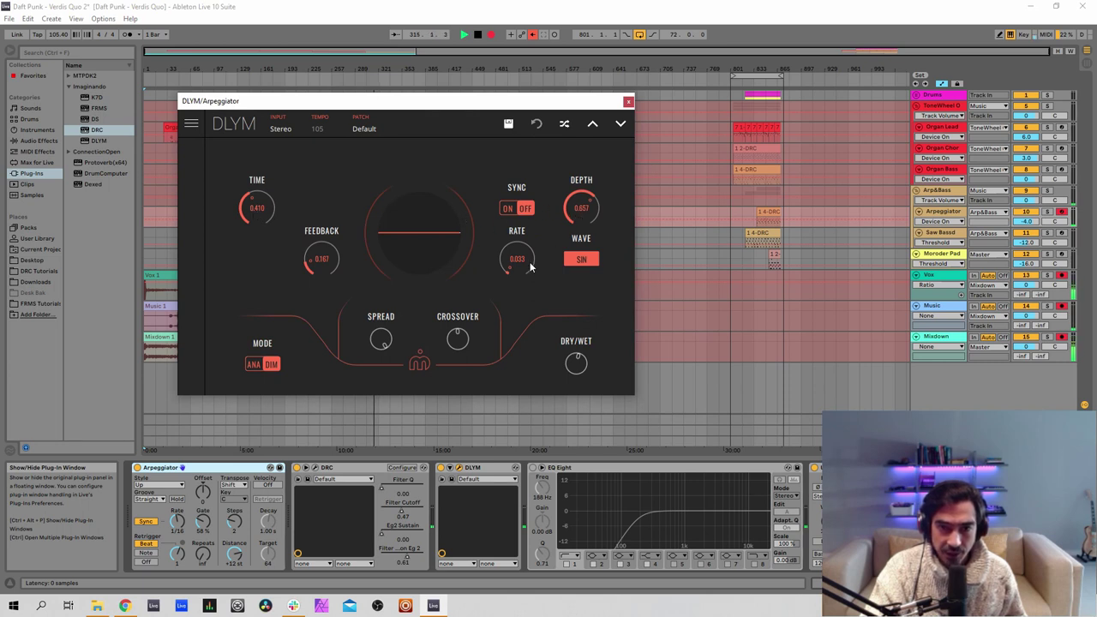
{"action": "left_click", "coordinate": [330, 267]}
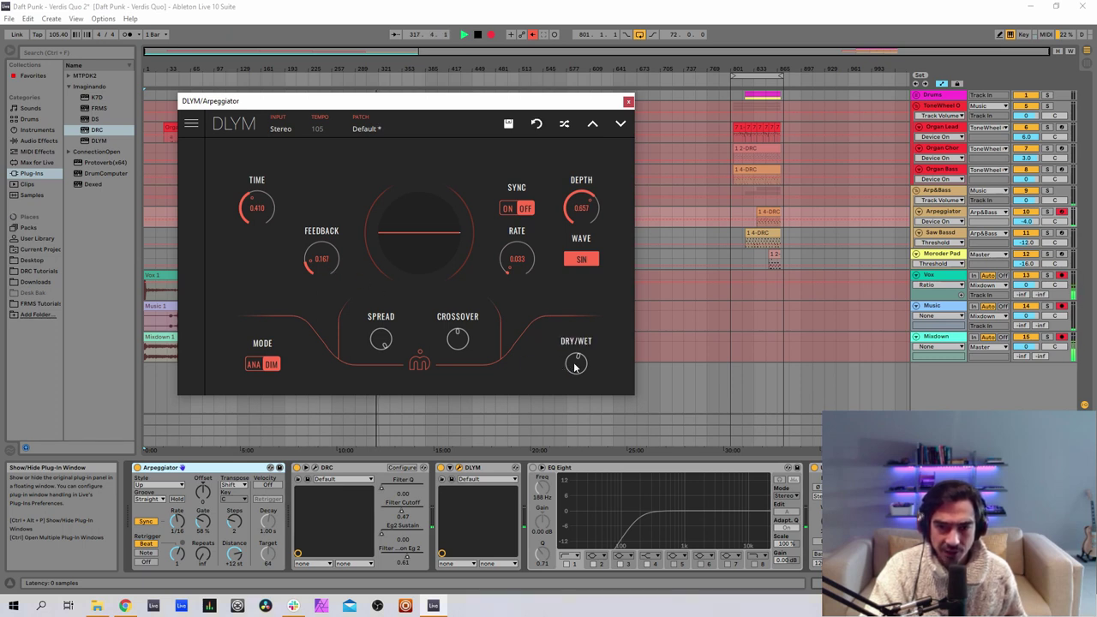
{"action": "left_click", "coordinate": [534, 469]}
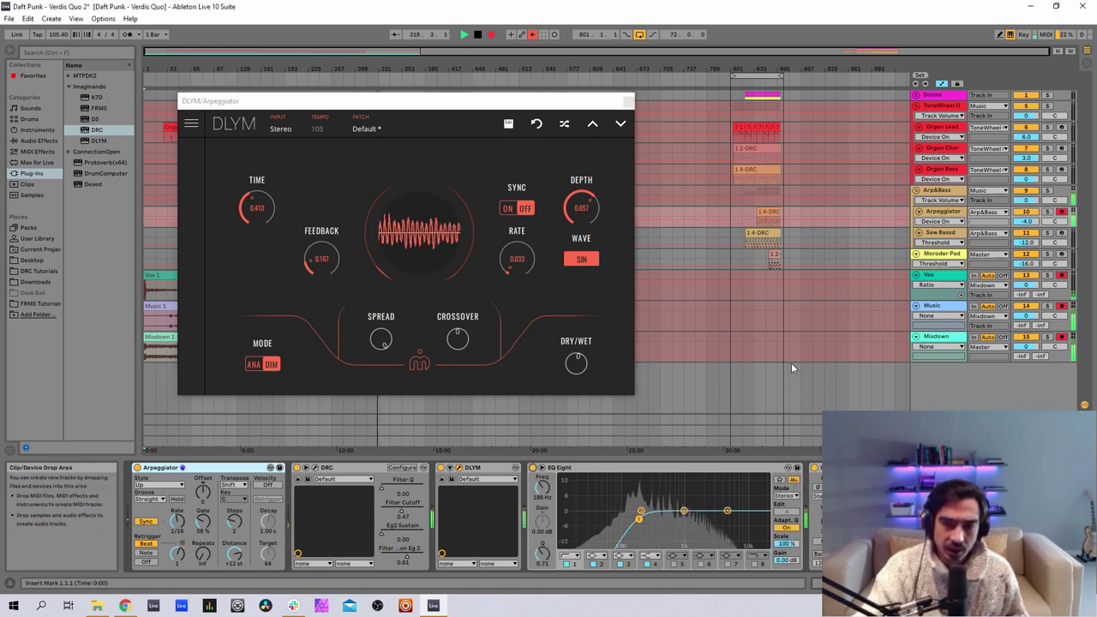
Collapse the DLYM, EQ Eight and Glue Compressor devices and close the DLYM plug-in window.
{"action": "double_click", "coordinate": [647, 468]}
{"action": "double_click", "coordinate": [480, 467]}
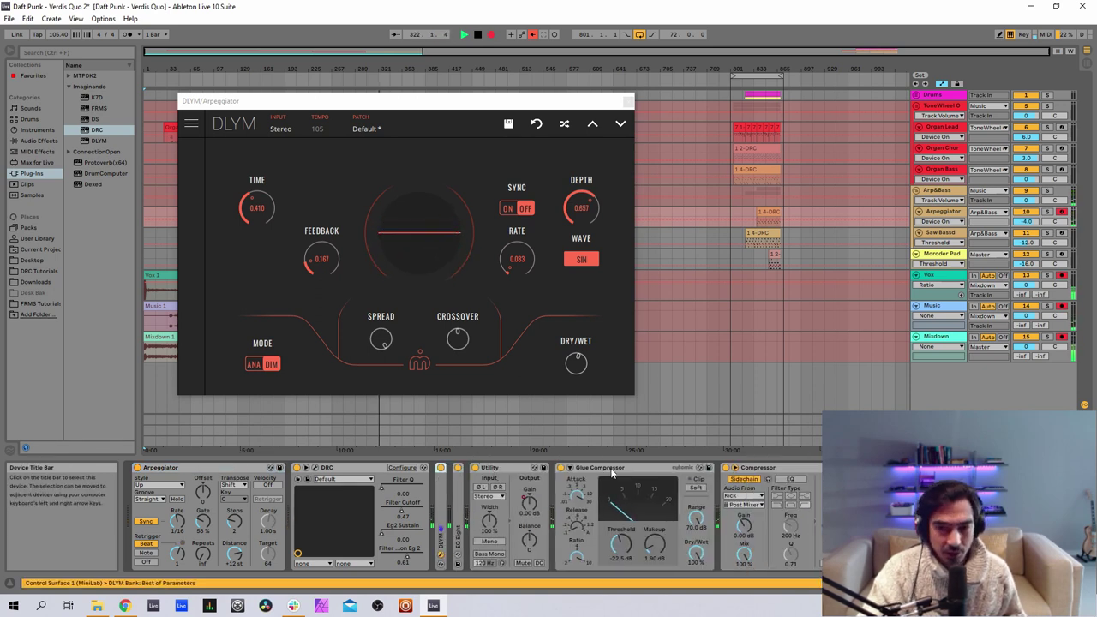
{"action": "double_click", "coordinate": [612, 470]}
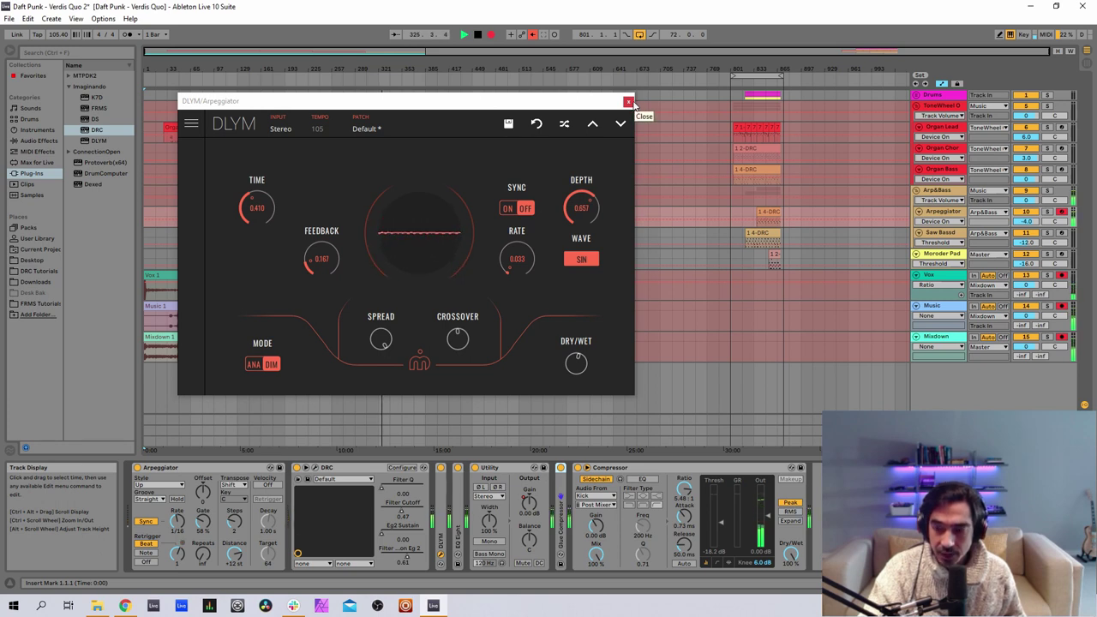
{"action": "left_click", "coordinate": [630, 102]}
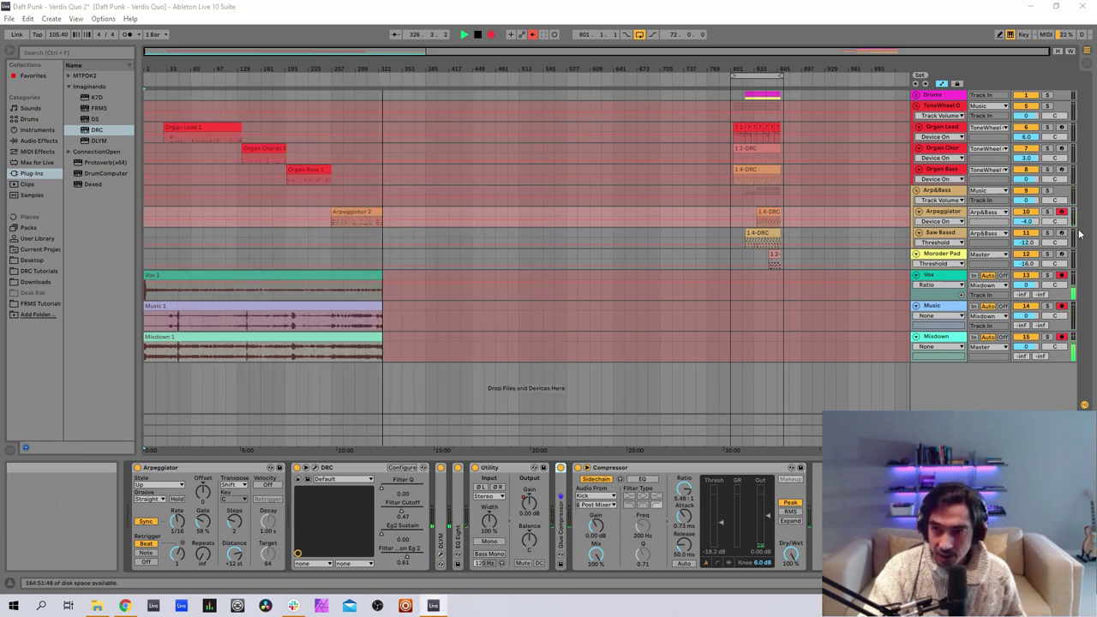
Arm the Saw Bassd track in place of Arpeggiator, open its DRC synth and load the factory Default patch.
{"action": "left_click", "coordinate": [1061, 233]}
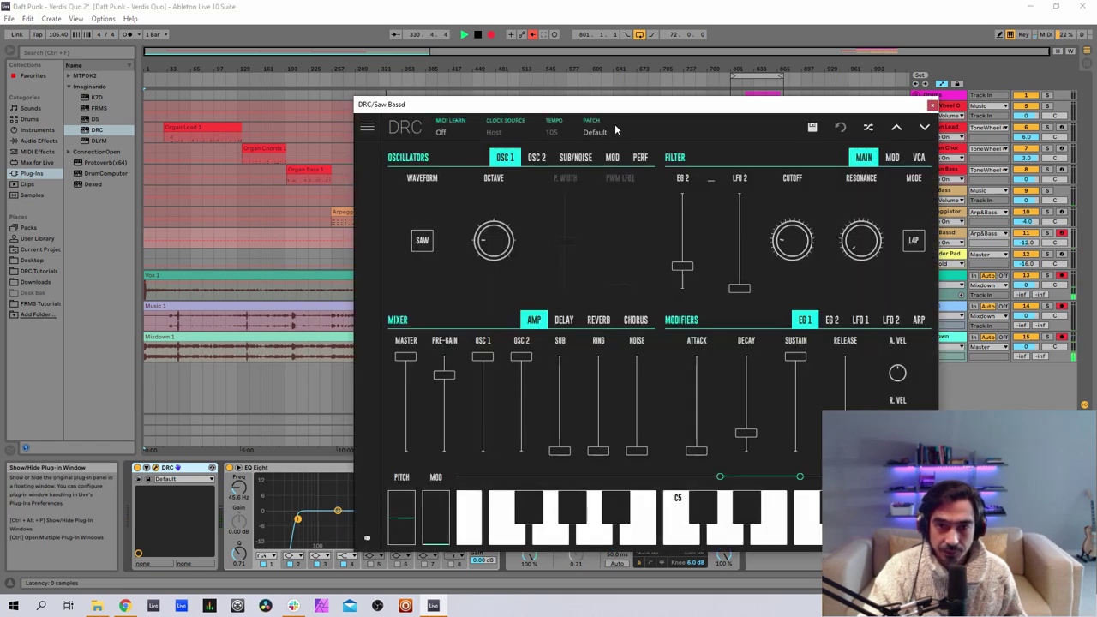
{"action": "left_click", "coordinate": [597, 132]}
{"action": "left_click", "coordinate": [574, 207]}
{"action": "left_click_drag", "start_coordinate": [601, 103], "coordinate": [454, 63]}
{"action": "left_click", "coordinate": [458, 90]}
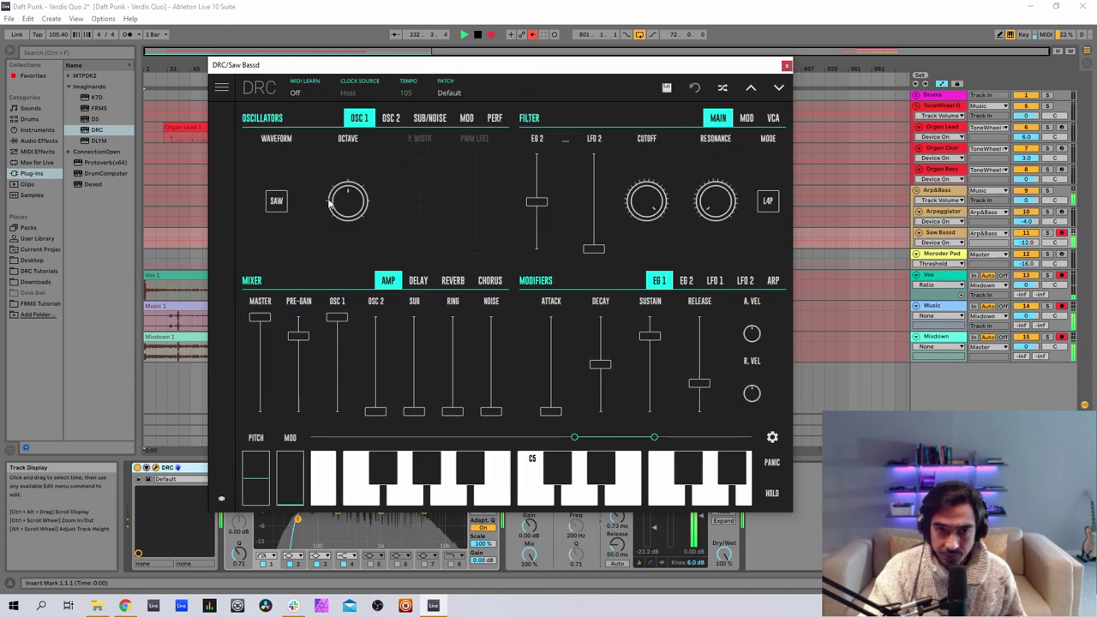
Lower the octave of oscillators 1 and 2 in the Saw Bassd patch.
{"action": "left_click_drag", "start_coordinate": [347, 201], "coordinate": [338, 273]}
{"action": "left_click", "coordinate": [391, 117]}
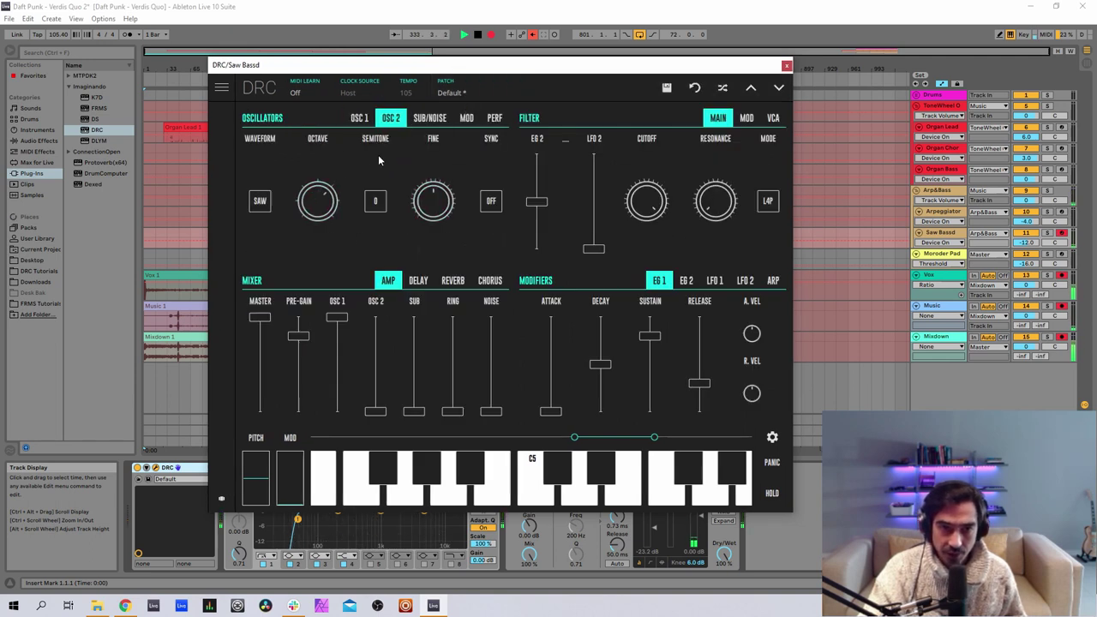
{"action": "left_click_drag", "start_coordinate": [316, 203], "coordinate": [334, 276]}
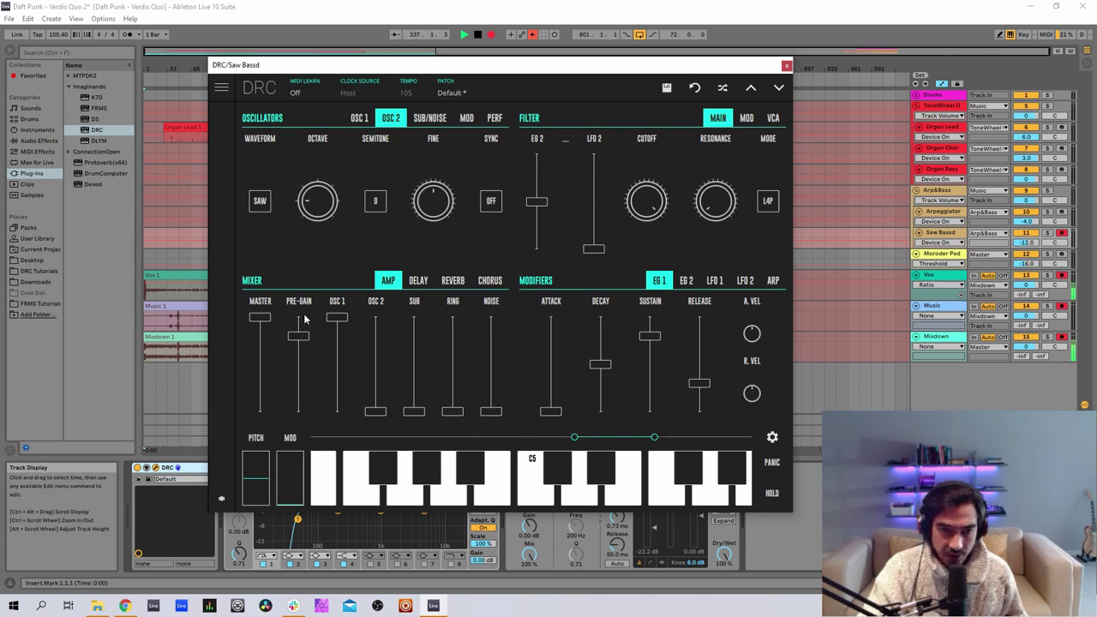
Detune oscillator 2 slightly upward with its fine tuning and raise its mixer level to maximum.
{"action": "left_click_drag", "start_coordinate": [301, 339], "coordinate": [302, 340]}
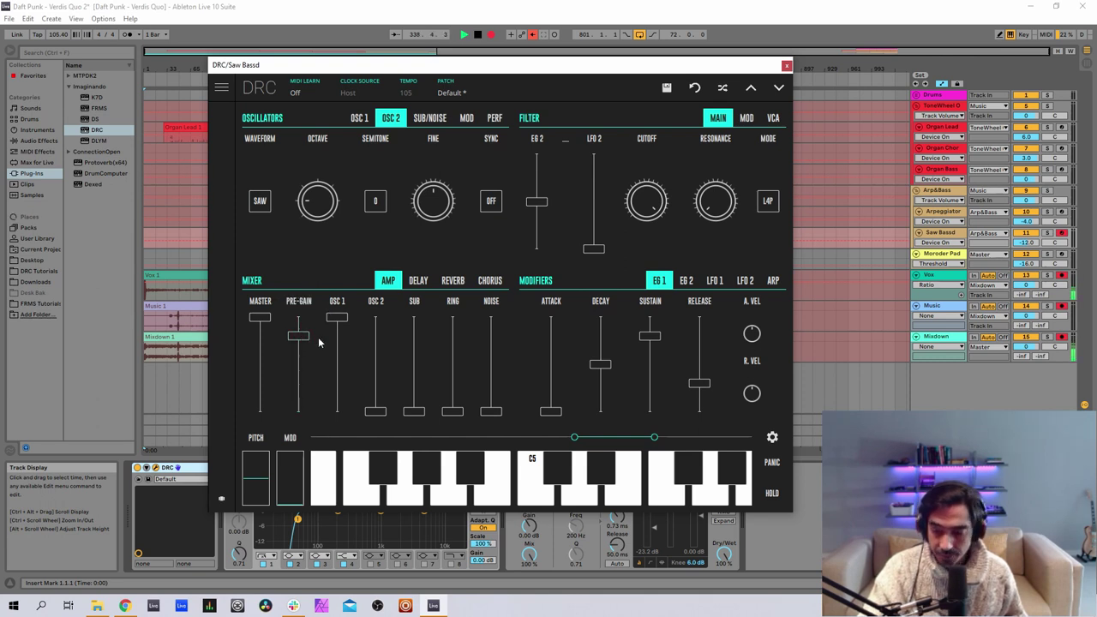
{"action": "left_click_drag", "start_coordinate": [433, 199], "coordinate": [421, 180]}
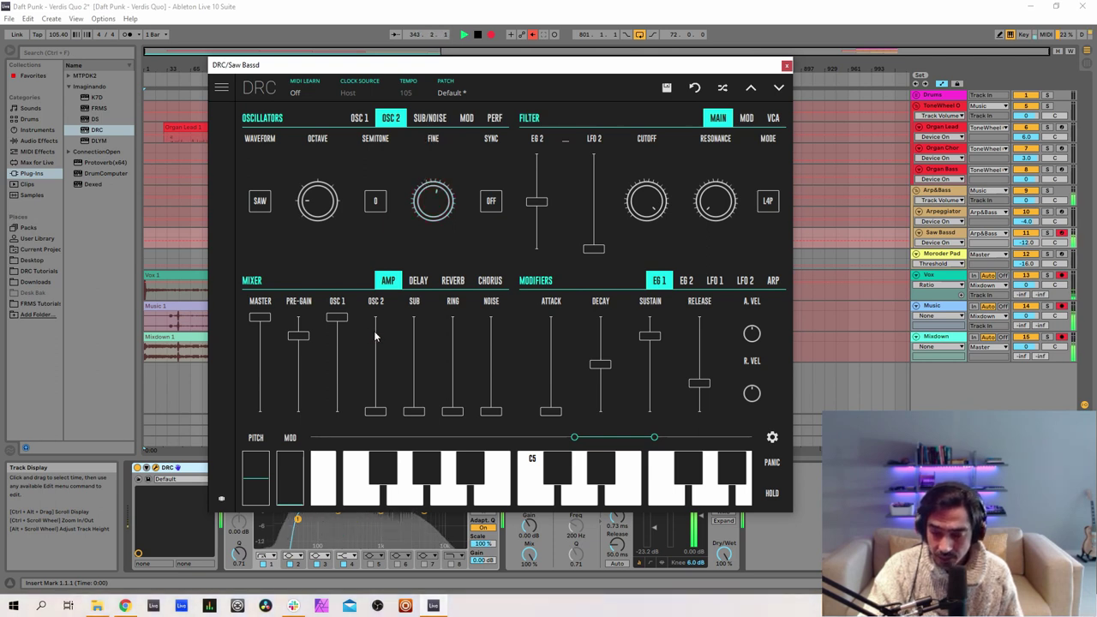
{"action": "left_click_drag", "start_coordinate": [373, 336], "coordinate": [375, 314]}
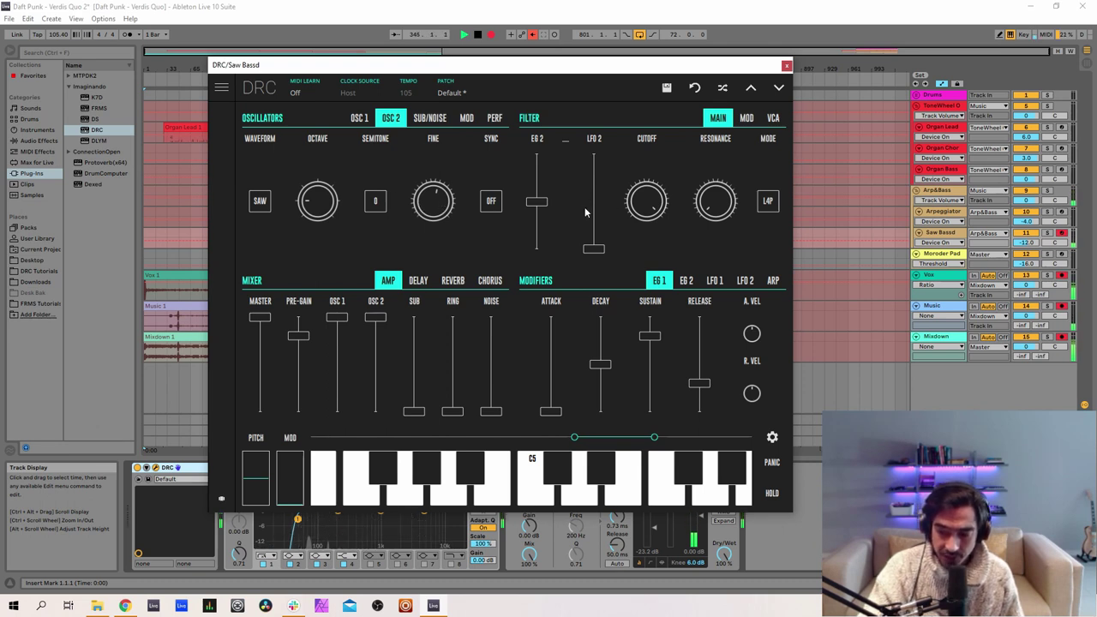
Lower the Saw Bassd filter's EG 2 modulation amount to about a quarter of its travel and turn the cutoff well down.
{"action": "left_click_drag", "start_coordinate": [537, 201], "coordinate": [563, 196]}
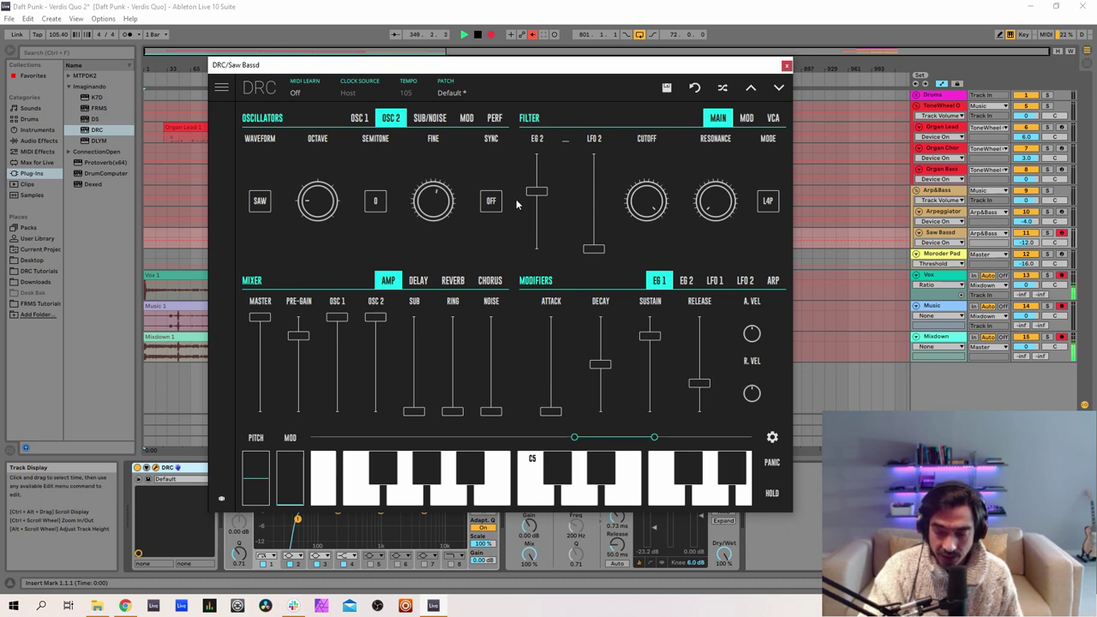
{"action": "left_click_drag", "start_coordinate": [542, 195], "coordinate": [534, 227]}
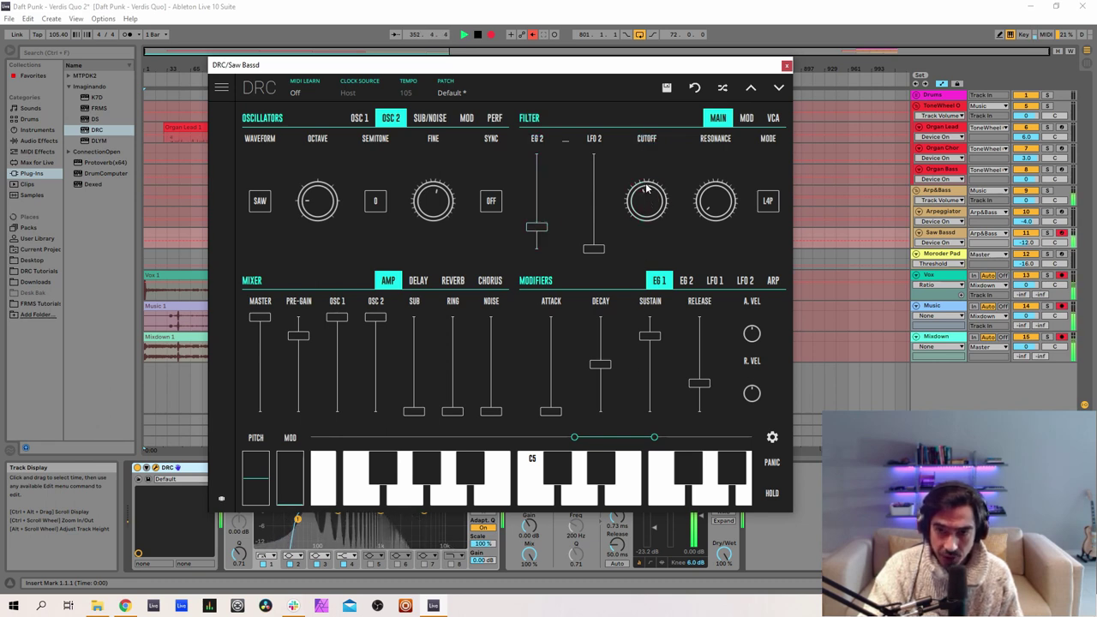
{"action": "left_click_drag", "start_coordinate": [647, 201], "coordinate": [649, 270]}
{"action": "left_click_drag", "start_coordinate": [536, 228], "coordinate": [533, 226]}
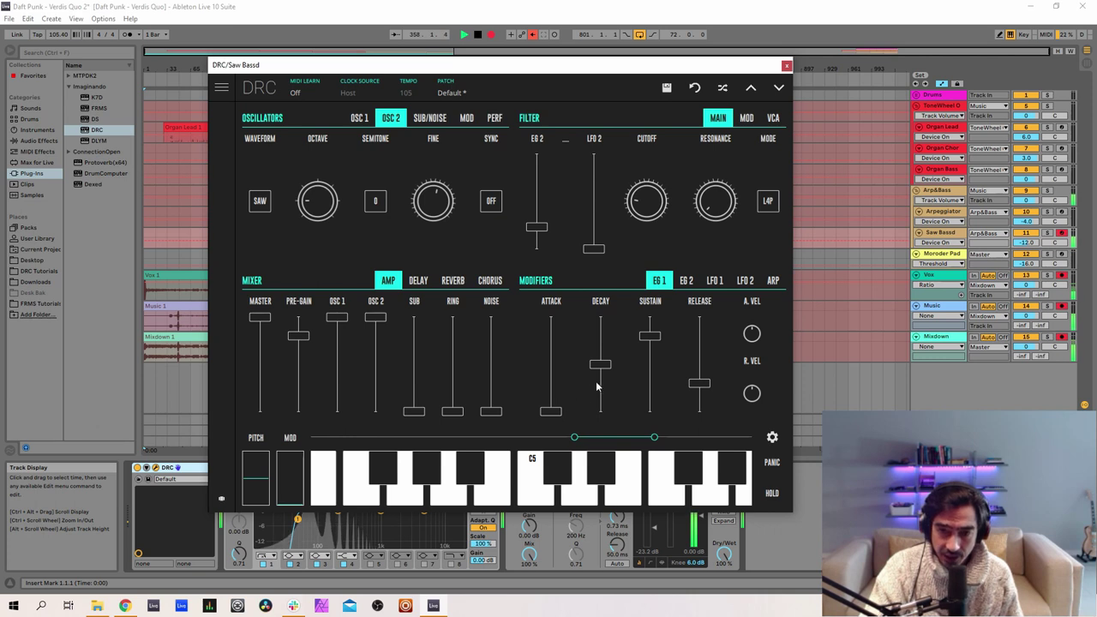
Shorten the decay and release of EG 1 in the Saw Bassd patch and raise its sustain to maximum.
{"action": "left_click_drag", "start_coordinate": [599, 383], "coordinate": [598, 394]}
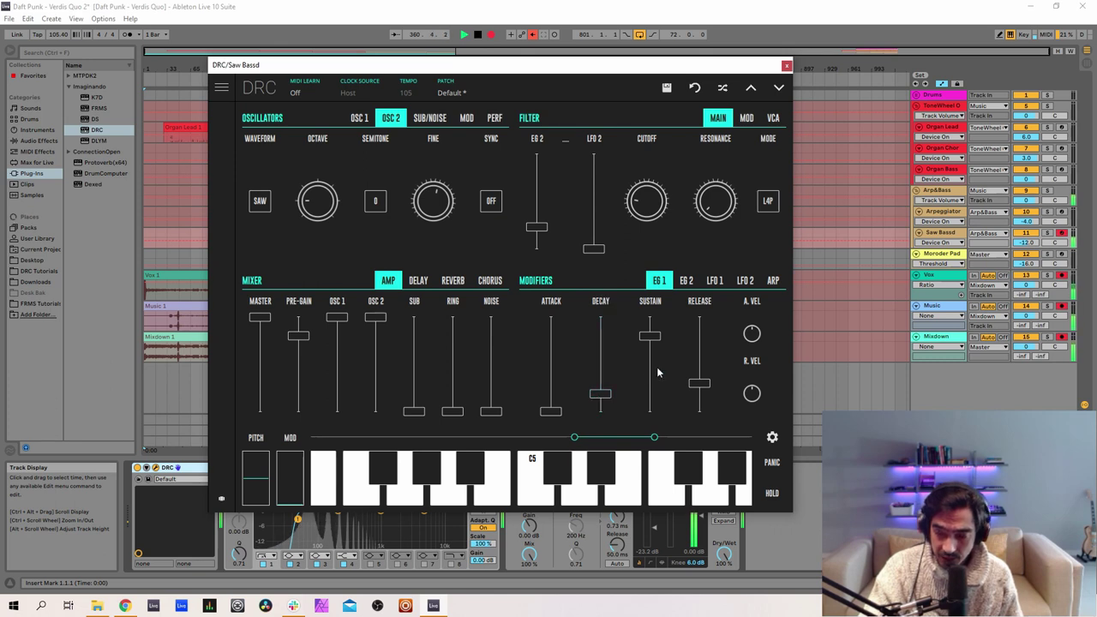
{"action": "left_click_drag", "start_coordinate": [650, 337], "coordinate": [655, 503]}
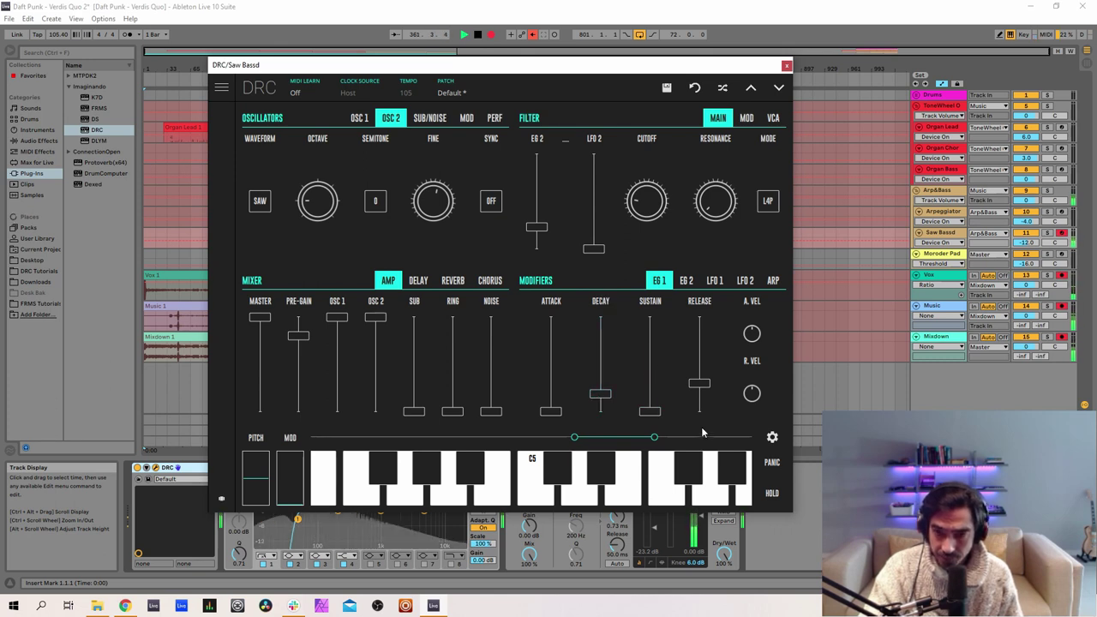
{"action": "left_click_drag", "start_coordinate": [651, 411], "coordinate": [662, 205]}
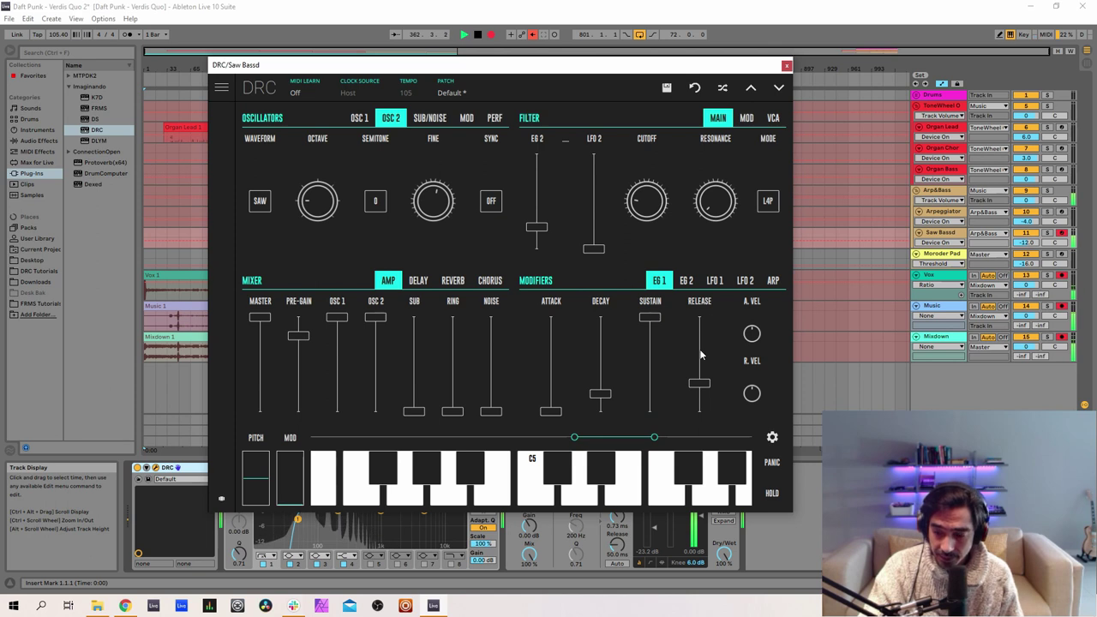
{"action": "left_click_drag", "start_coordinate": [698, 350], "coordinate": [714, 395]}
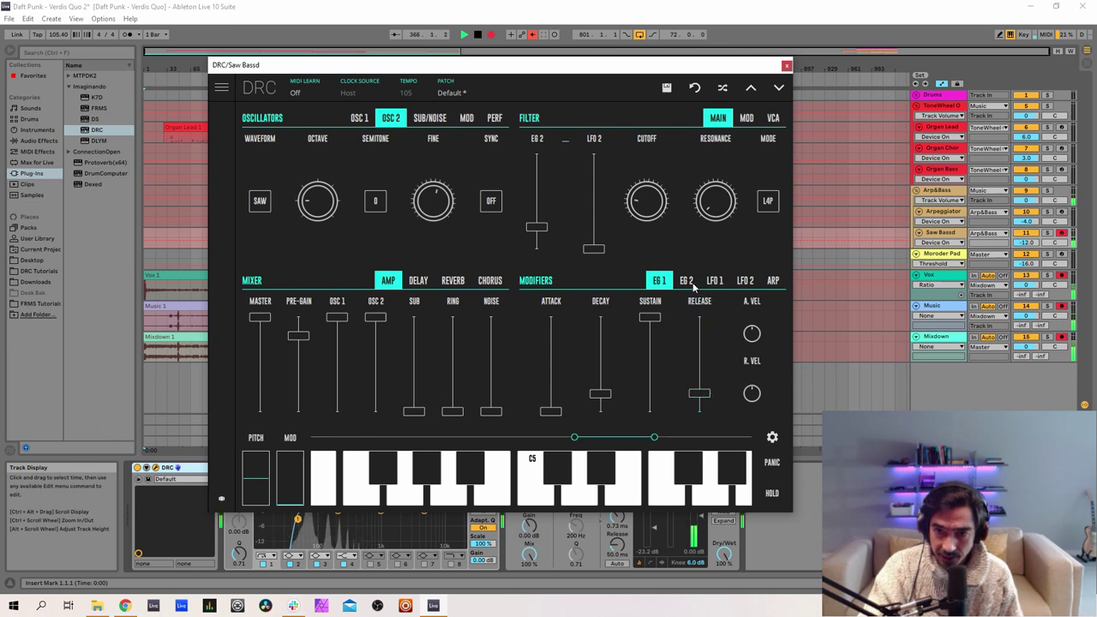
Raise the decay and sustain of EG 2 to maximum and close the Saw Bassd synth window.
{"action": "left_click", "coordinate": [687, 280]}
{"action": "left_click_drag", "start_coordinate": [600, 391], "coordinate": [600, 316]}
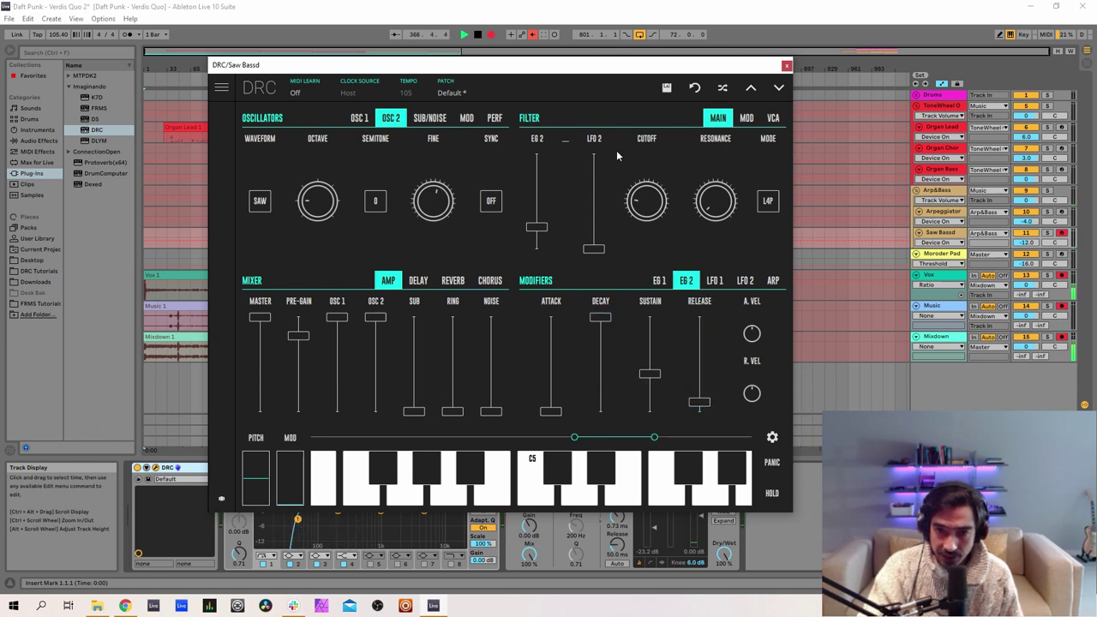
{"action": "left_click_drag", "start_coordinate": [650, 373], "coordinate": [650, 316]}
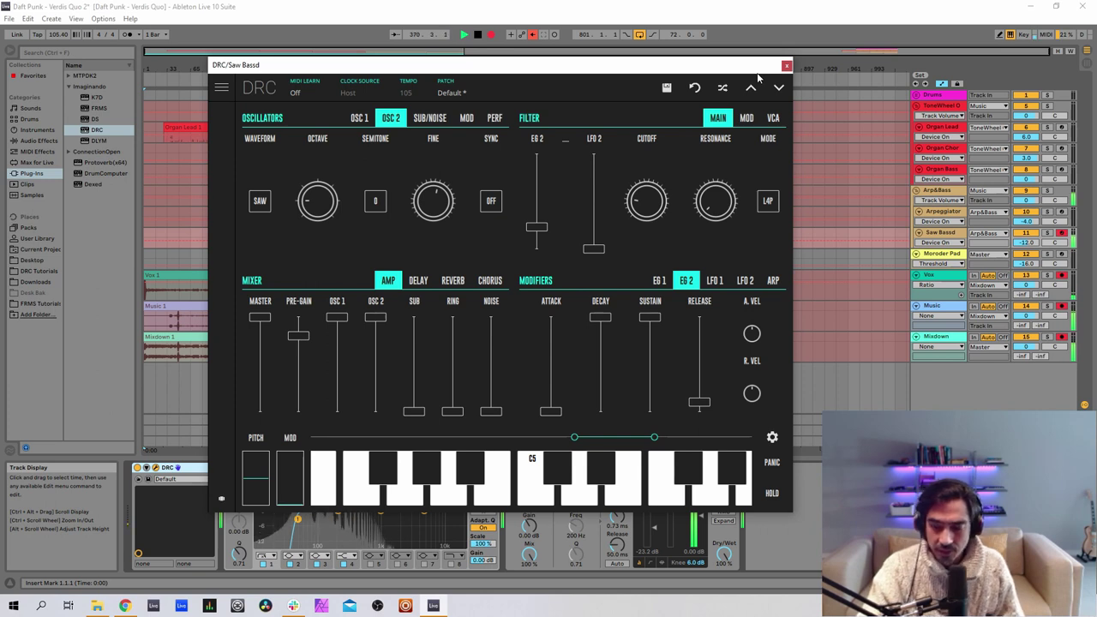
{"action": "left_click", "coordinate": [788, 66]}
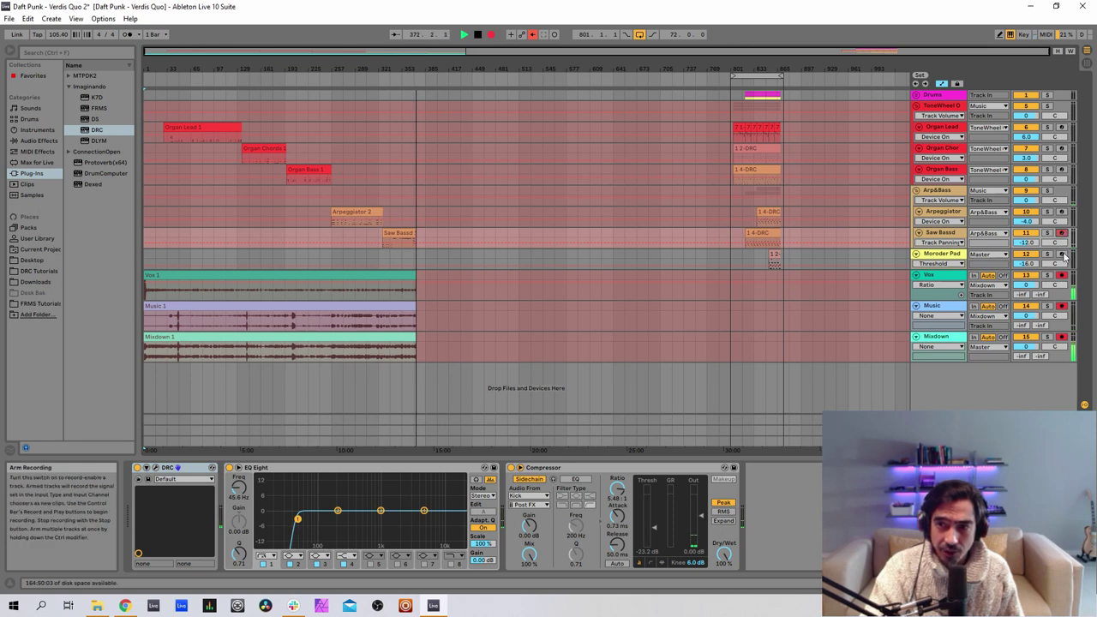
Arm and select the Moroder Pad track in place of Saw Bassd and switch off its Phaser.
{"action": "left_click", "coordinate": [952, 257]}
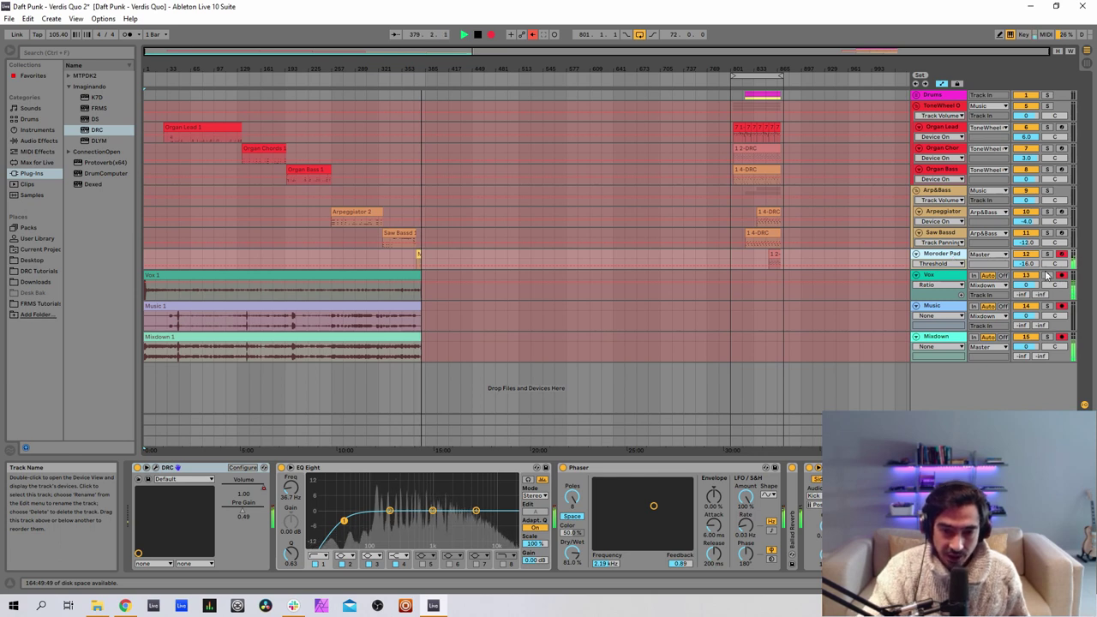
{"action": "left_click", "coordinate": [563, 468]}
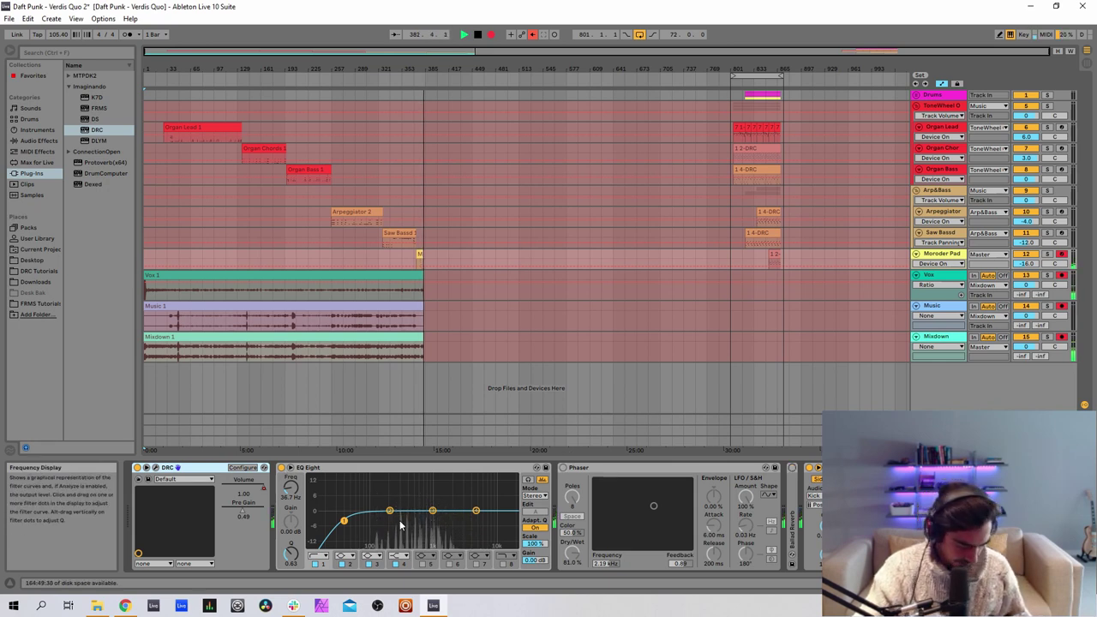
Open the Moroder Pad track's DRC synth and load the factory Default patch.
{"action": "left_click", "coordinate": [156, 468]}
{"action": "left_click", "coordinate": [449, 141]}
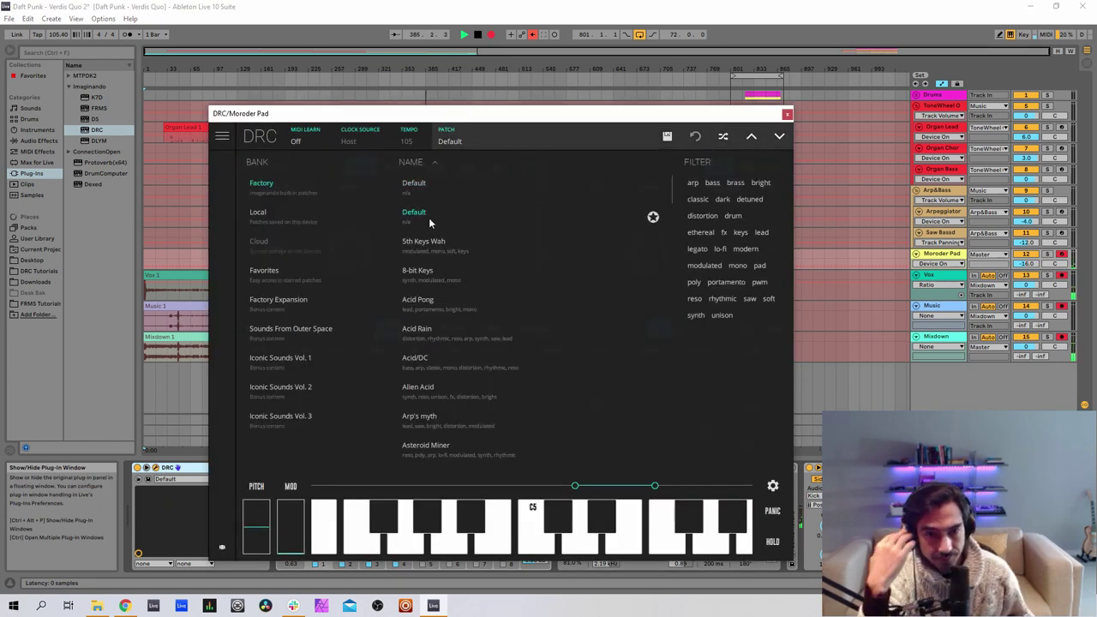
{"action": "left_click", "coordinate": [480, 132]}
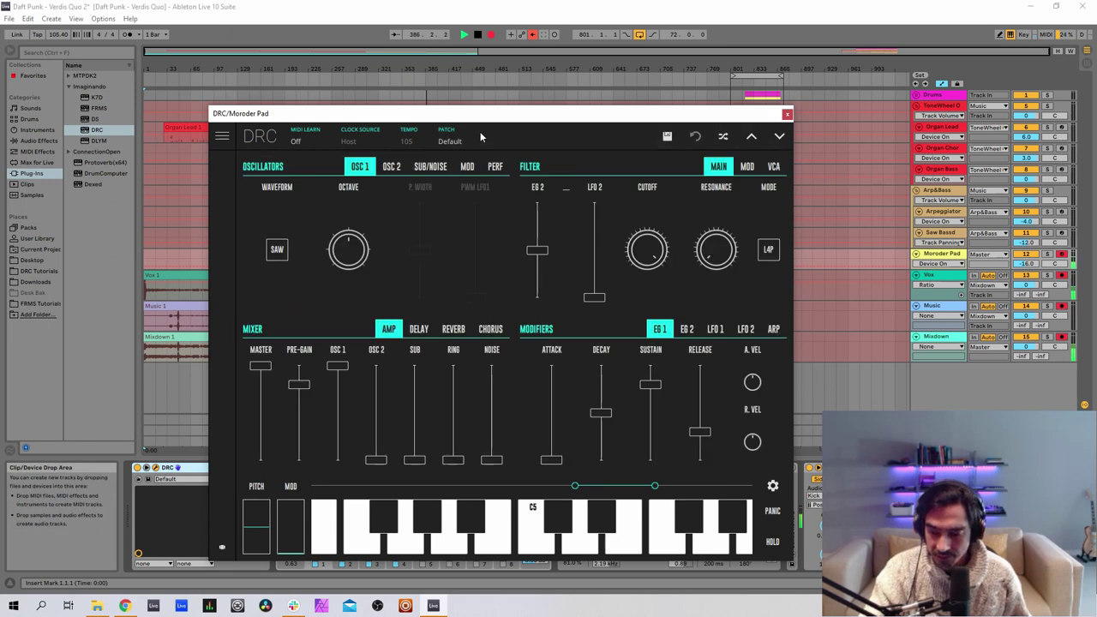
Set the octave of oscillators 1 and 2 to 1 in the Moroder Pad patch.
{"action": "left_click", "coordinate": [360, 248]}
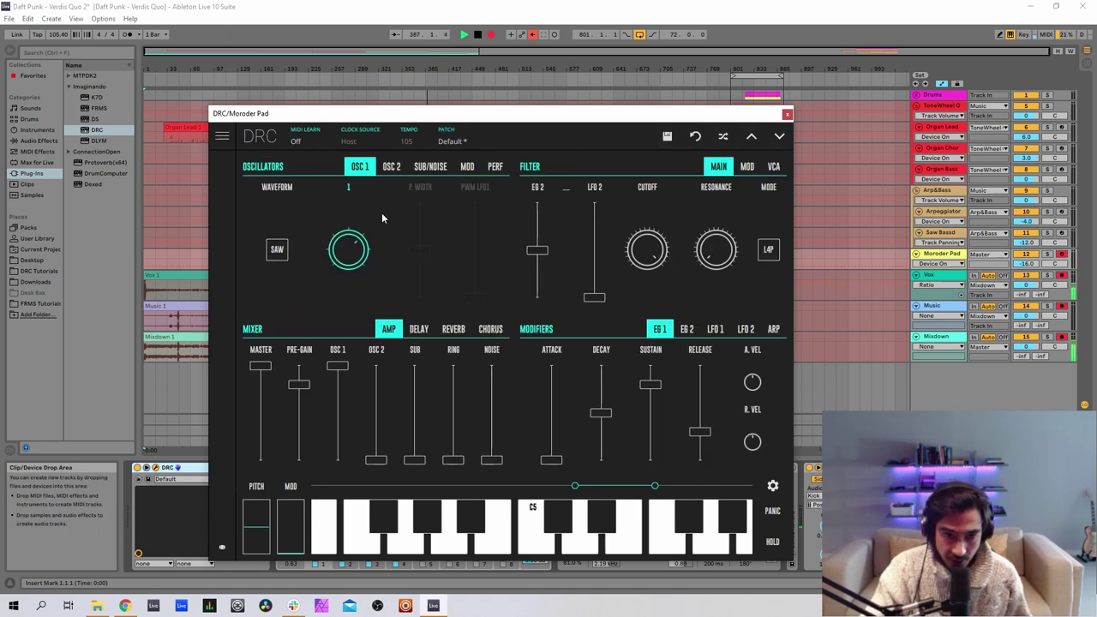
{"action": "left_click", "coordinate": [391, 167]}
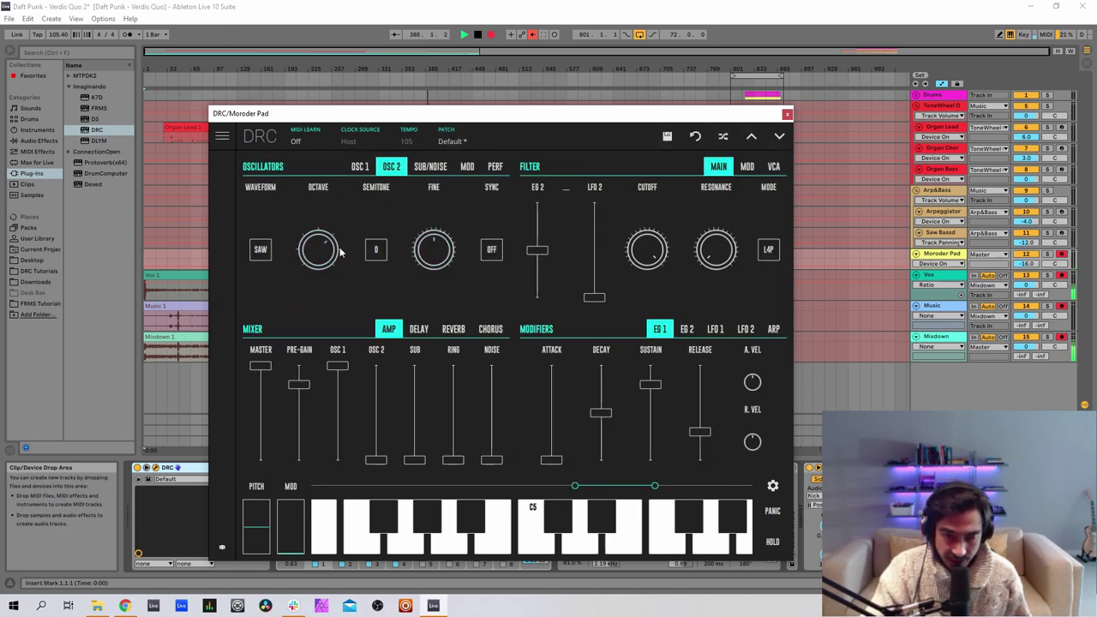
{"action": "left_click", "coordinate": [360, 167]}
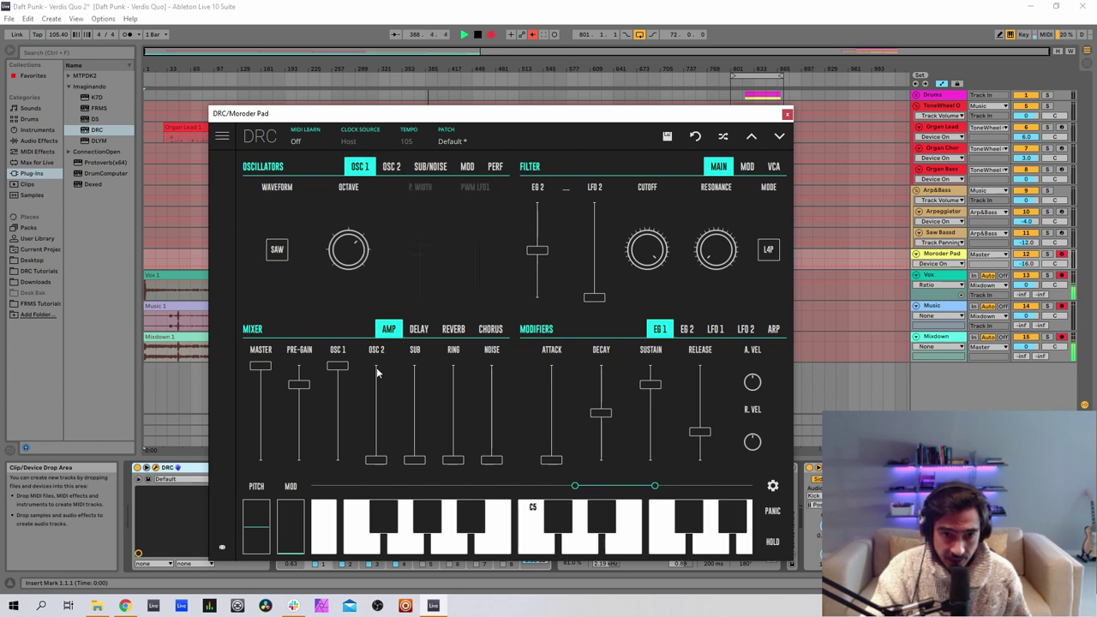
Raise the oscillator 2 and sub mixer levels to maximum and detune oscillator 2 slightly upward with its fine tuning.
{"action": "left_click", "coordinate": [378, 370]}
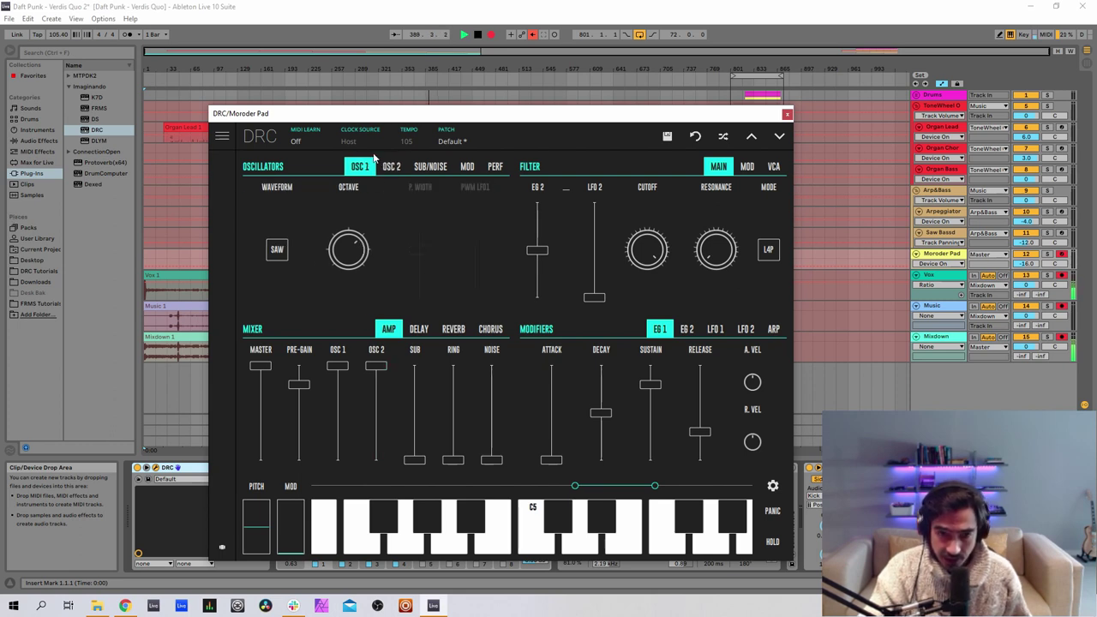
{"action": "left_click", "coordinate": [422, 378]}
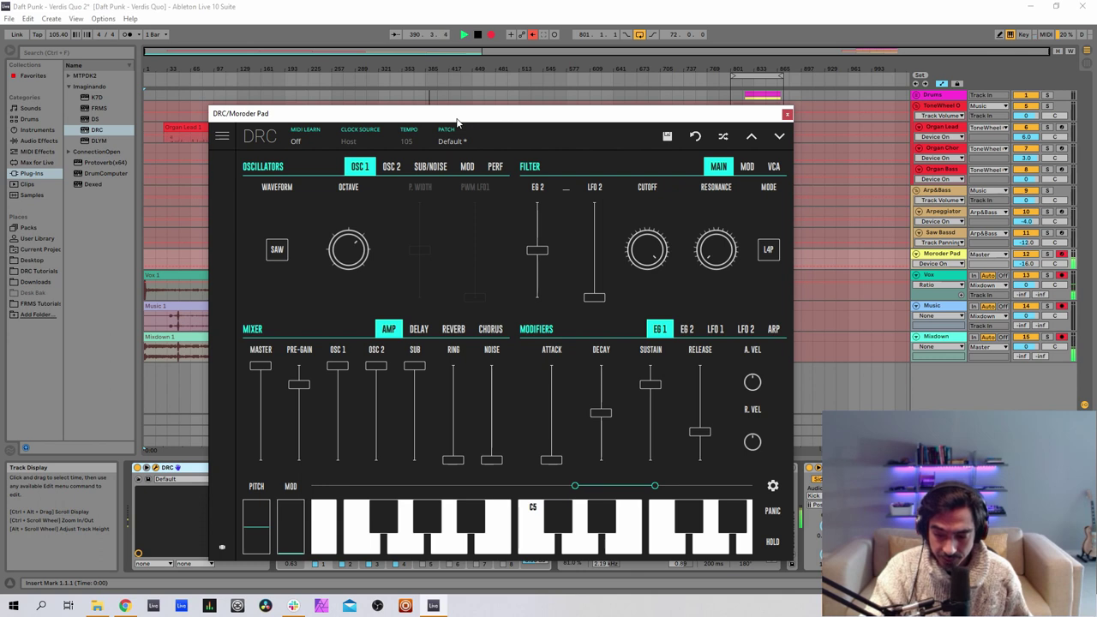
{"action": "left_click", "coordinate": [391, 167]}
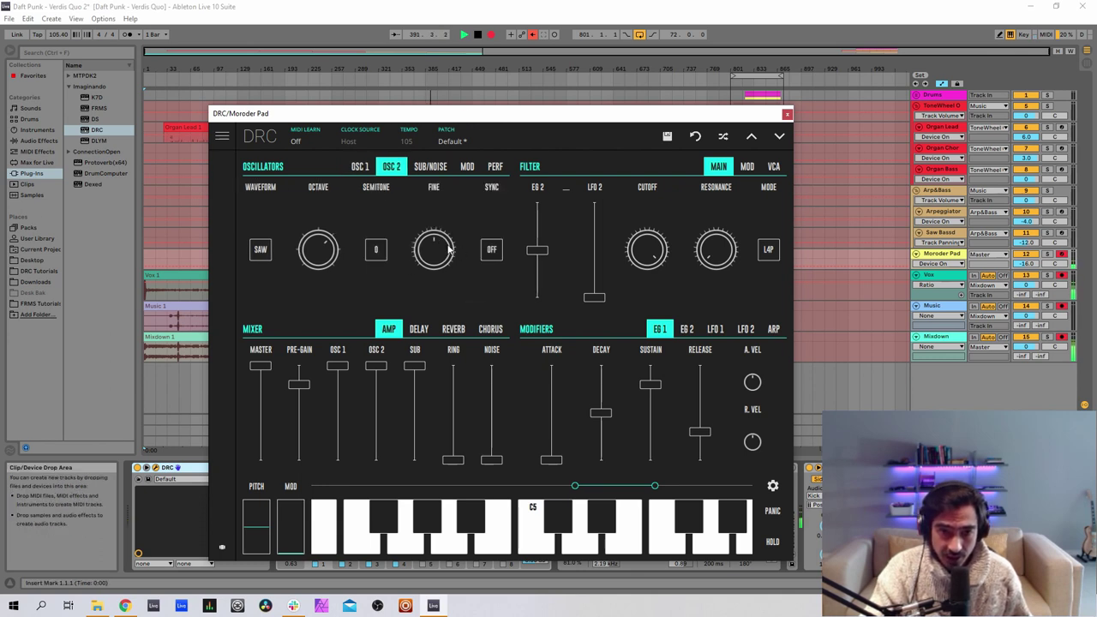
{"action": "left_click_drag", "start_coordinate": [449, 249], "coordinate": [470, 243]}
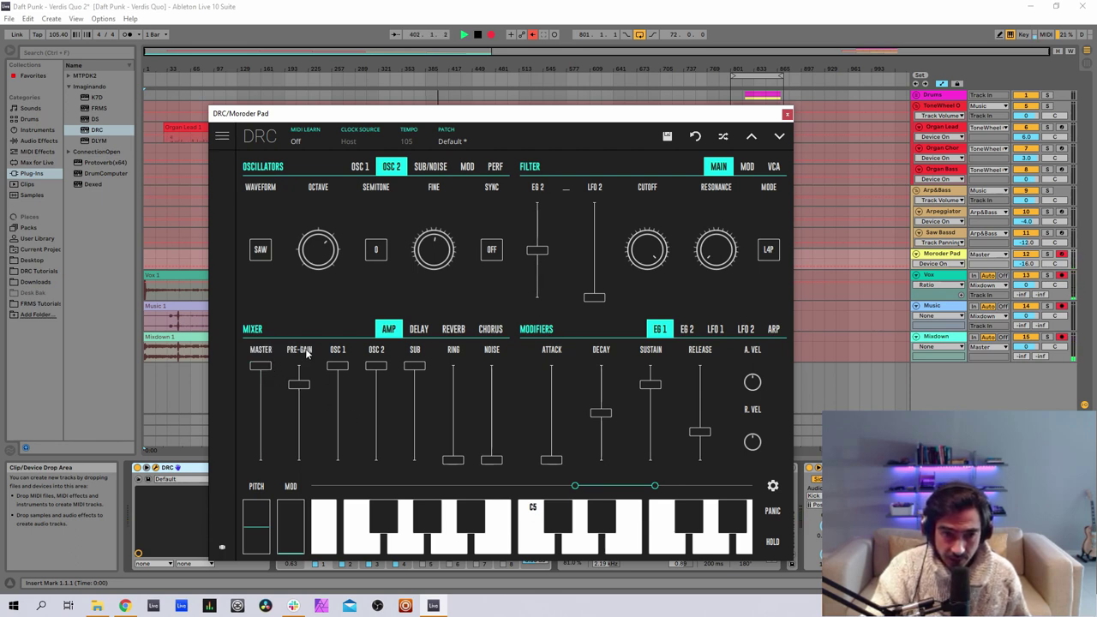
Lower the Moroder Pad patch's master level to about 0.8 and its pre-gain to about 0.49.
{"action": "left_click_drag", "start_coordinate": [263, 370], "coordinate": [266, 388]}
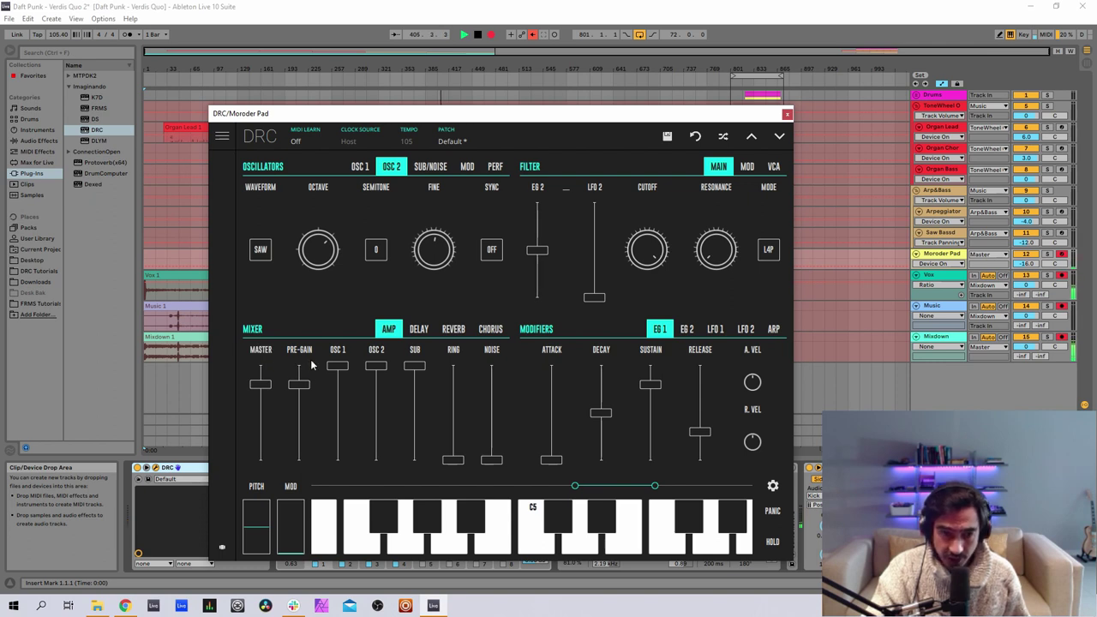
{"action": "left_click_drag", "start_coordinate": [303, 382], "coordinate": [311, 418]}
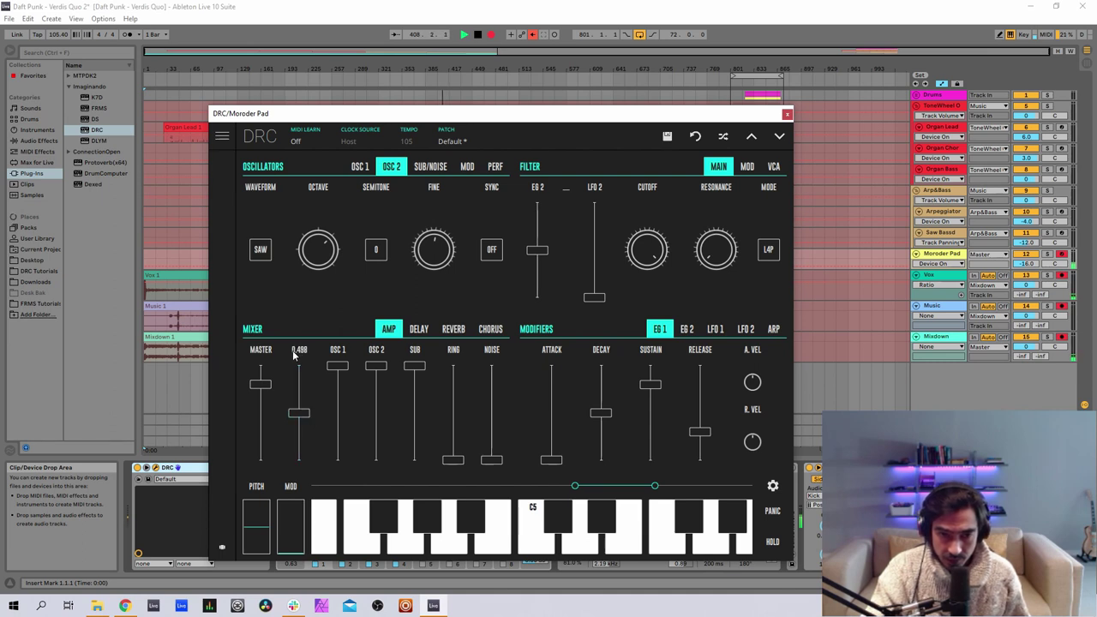
{"action": "left_click_drag", "start_coordinate": [305, 414], "coordinate": [307, 417]}
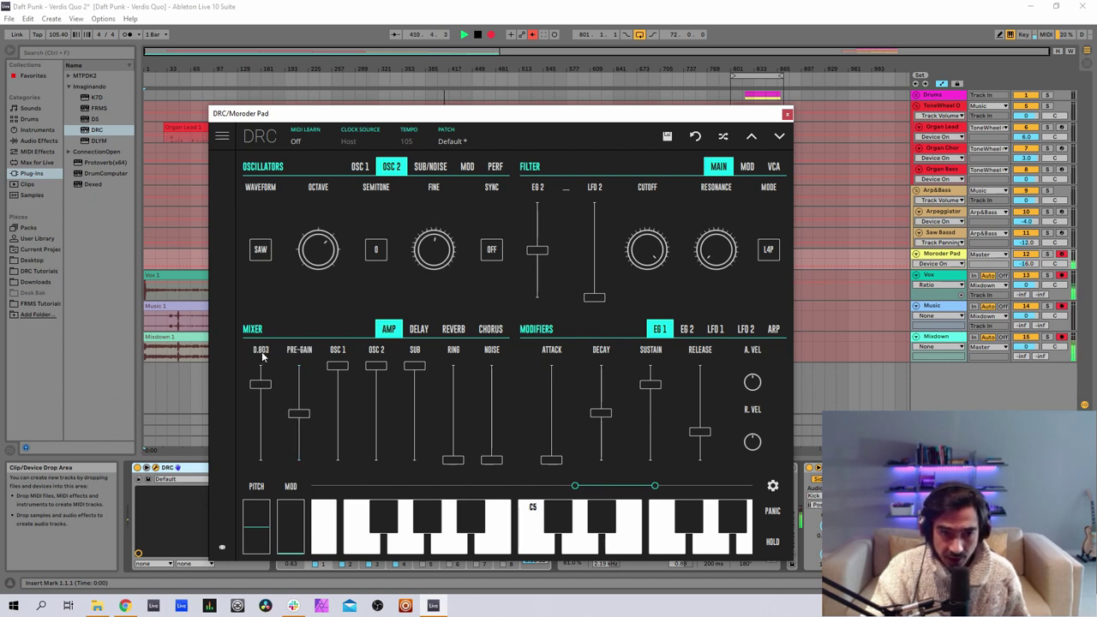
{"action": "left_click_drag", "start_coordinate": [263, 386], "coordinate": [265, 388]}
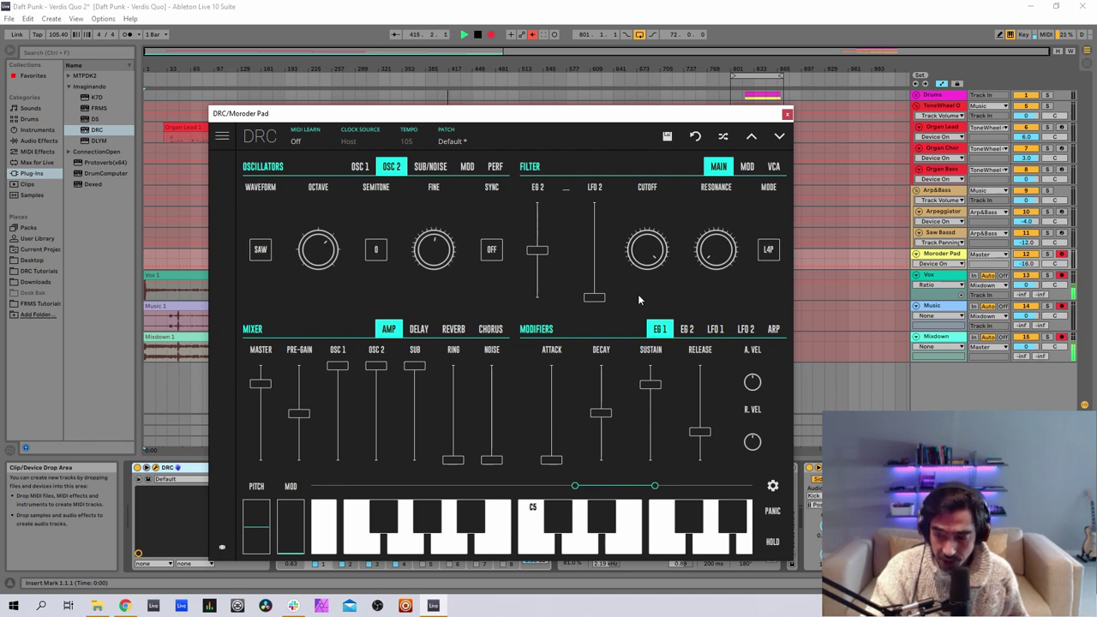
Enable the chorus on the Moroder Pad patch, slow its rate and raise its depth to about three quarters.
{"action": "left_click", "coordinate": [493, 329]}
{"action": "left_click", "coordinate": [276, 414]}
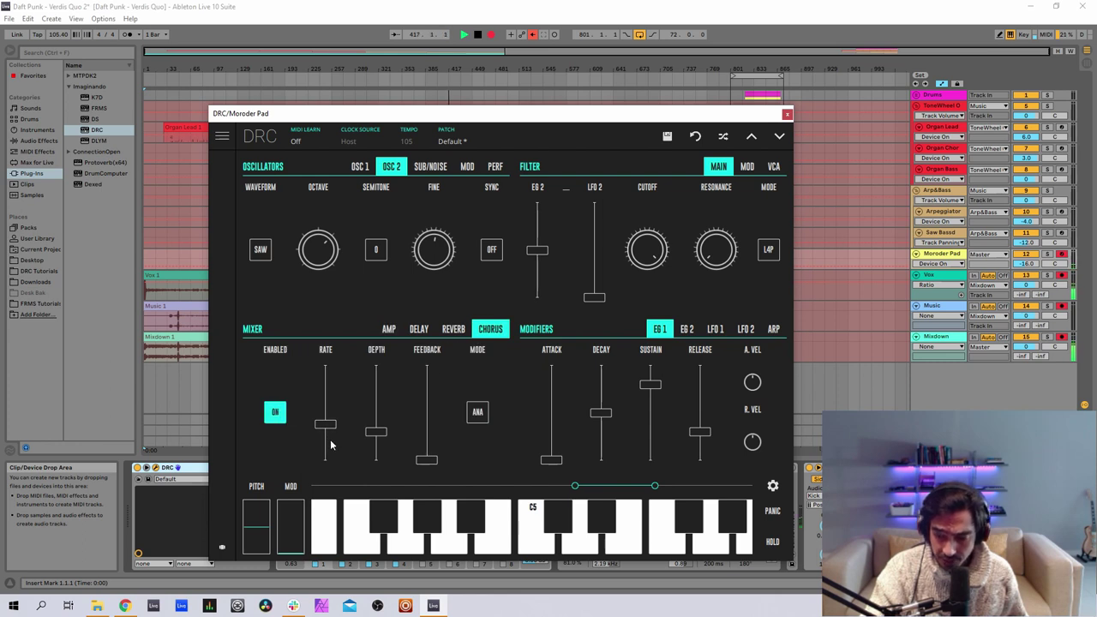
{"action": "left_click_drag", "start_coordinate": [327, 442], "coordinate": [333, 445]}
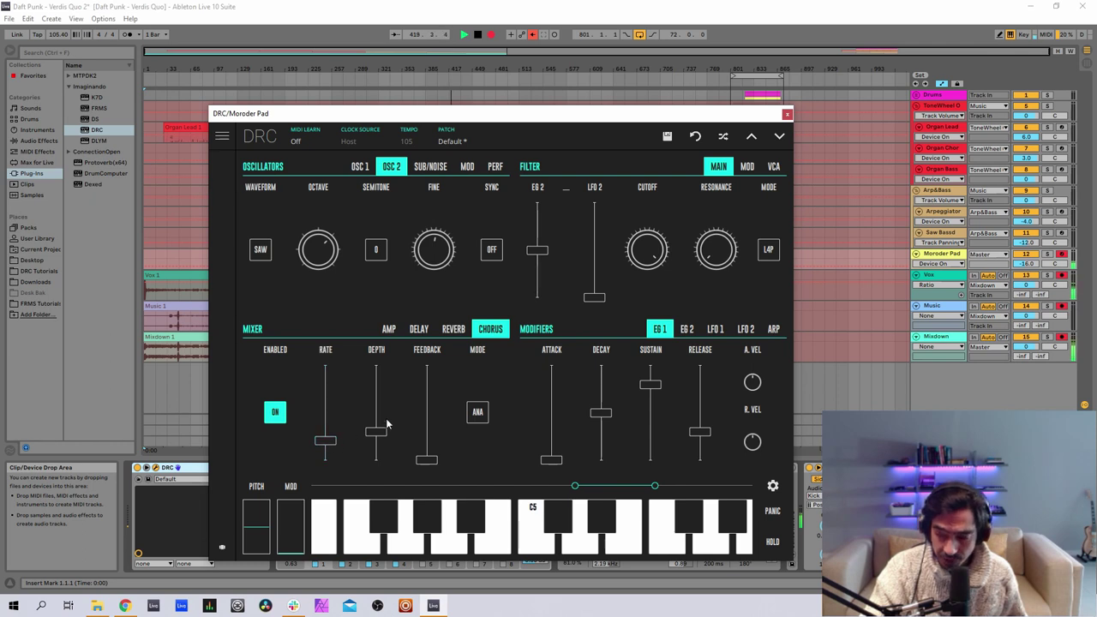
{"action": "left_click_drag", "start_coordinate": [370, 397], "coordinate": [388, 389]}
Lower the sub oscillator's octave and fine-tune the chorus depth slightly upward.
{"action": "left_click", "coordinate": [429, 168]}
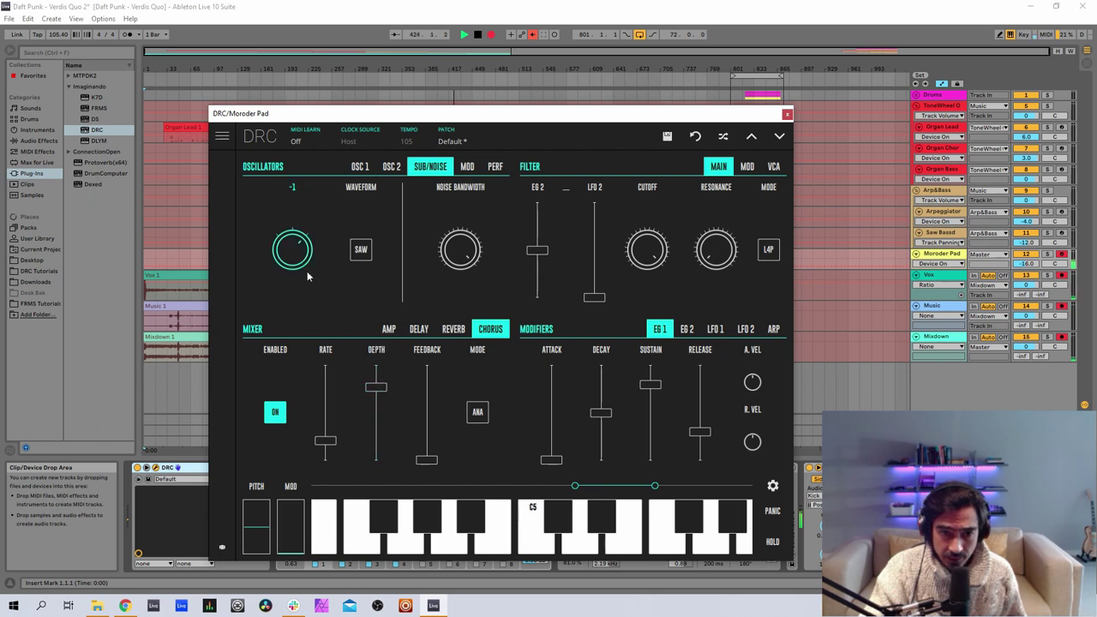
{"action": "left_click_drag", "start_coordinate": [376, 387], "coordinate": [384, 391]}
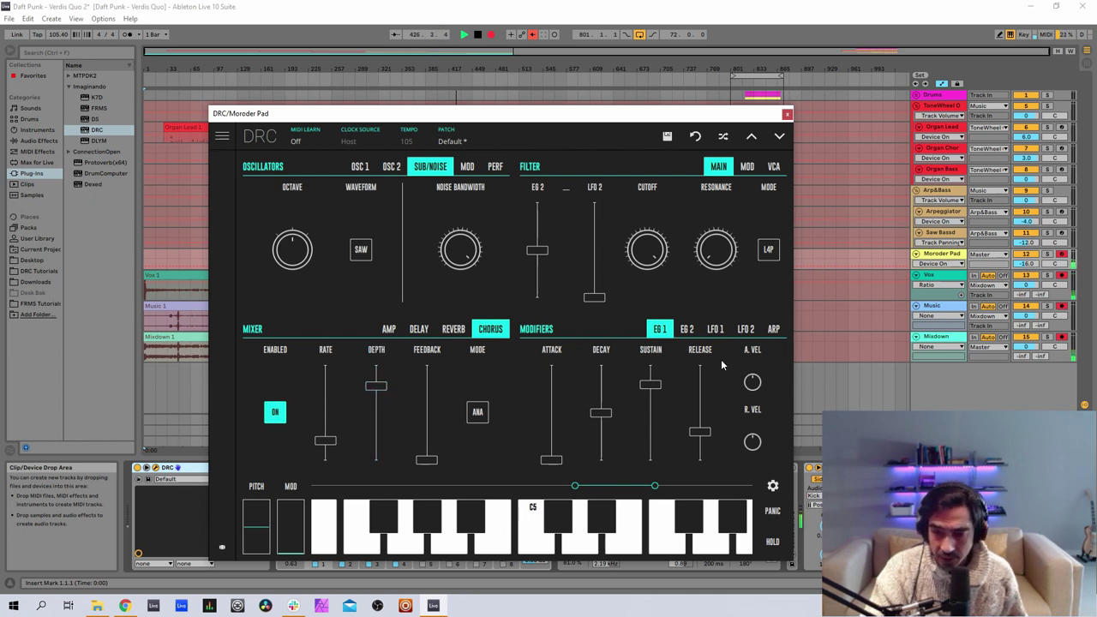
Lengthen the attack of EG 1 to about a quarter, raise its sustain to maximum and show the EG 2 settings.
{"action": "left_click_drag", "start_coordinate": [551, 441], "coordinate": [549, 441]}
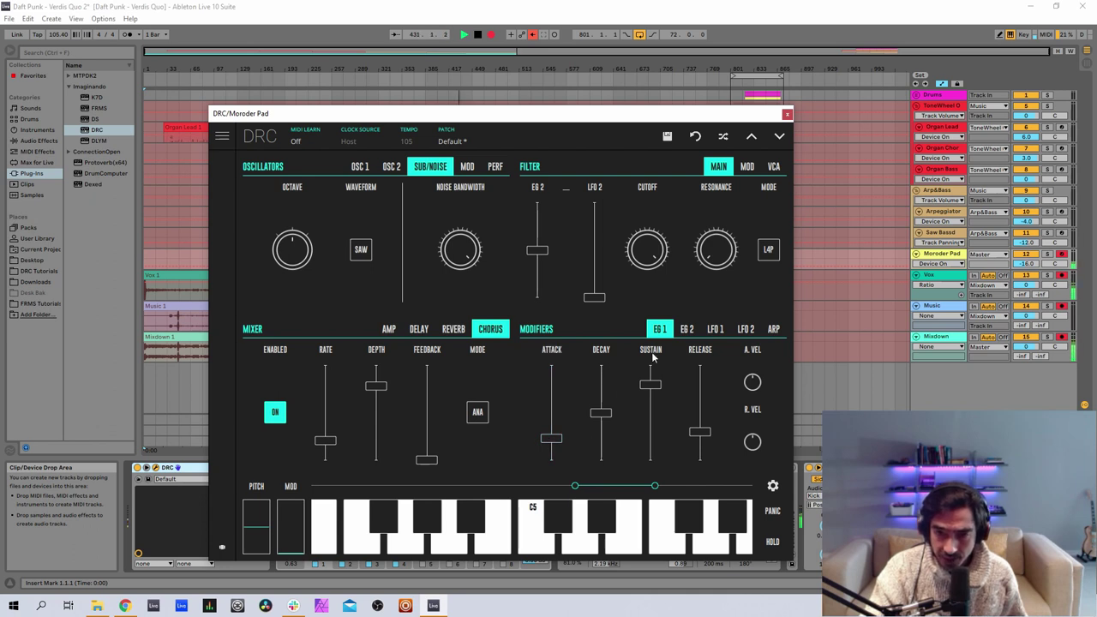
{"action": "left_click_drag", "start_coordinate": [651, 384], "coordinate": [652, 355]}
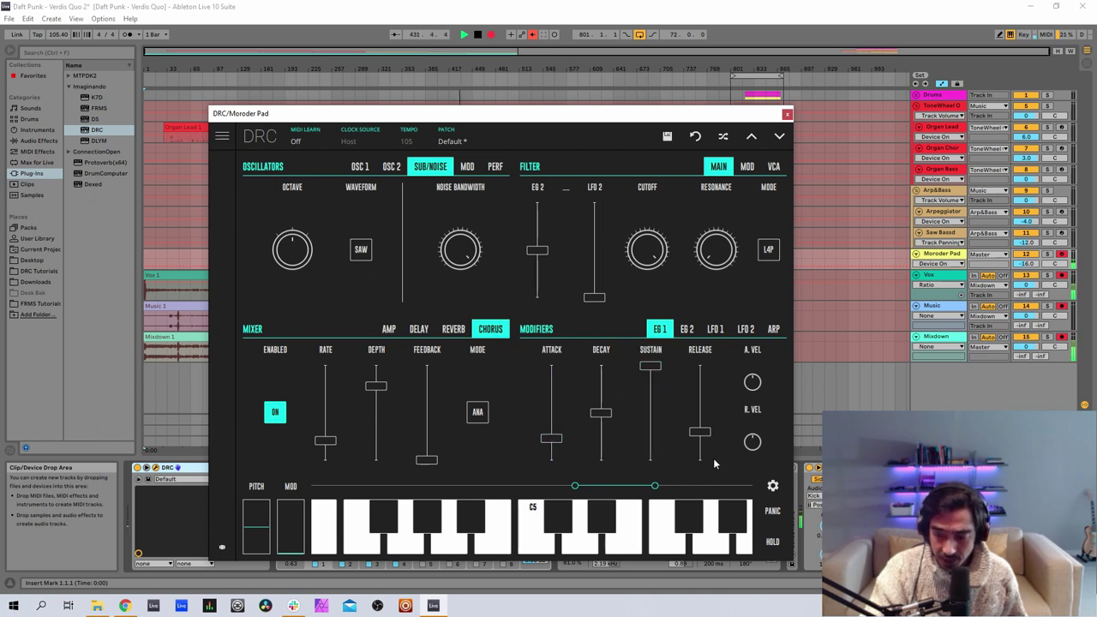
{"action": "left_click", "coordinate": [687, 330]}
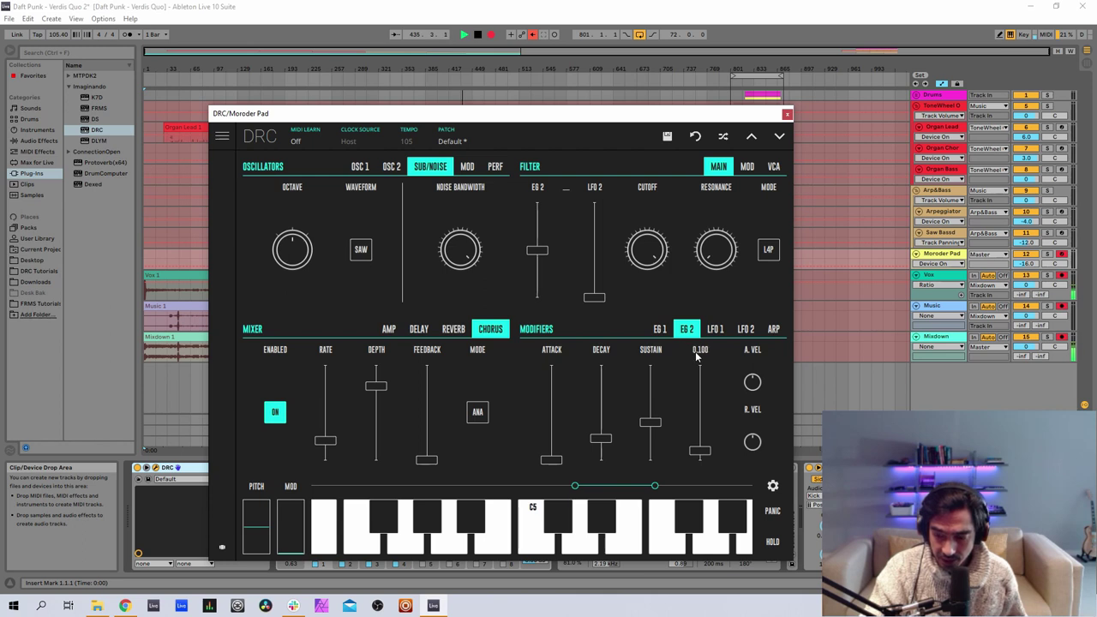
Import the Saw Bassd track from the saved Daft Punk project in the DRC Tutorials folder below Moroder Pad and move the synth window aside.
{"action": "left_click", "coordinate": [39, 271]}
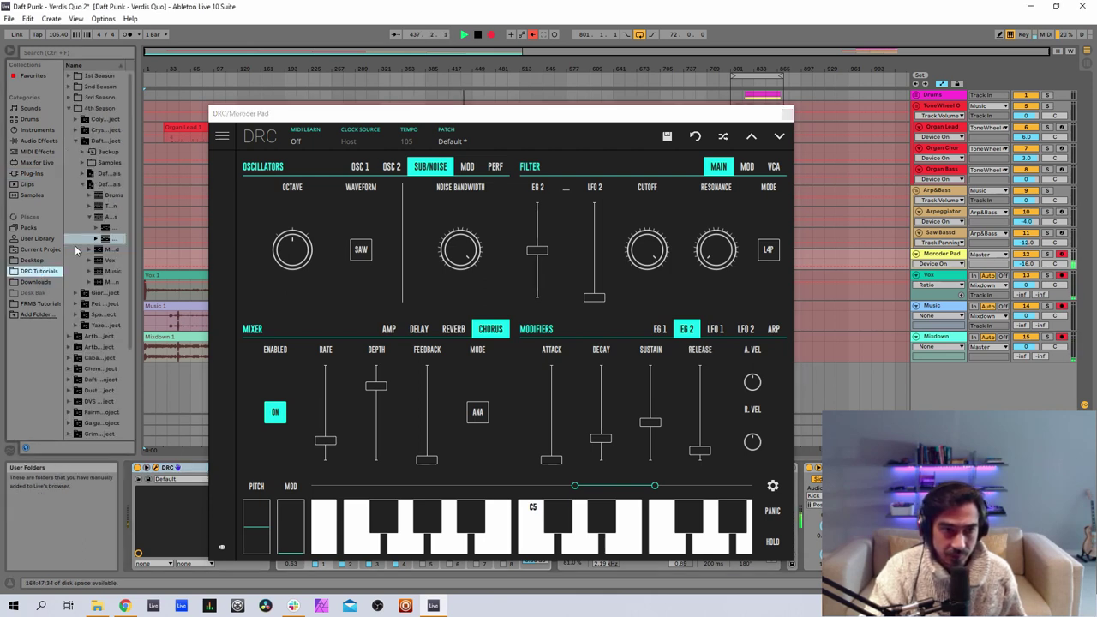
{"action": "left_click_drag", "start_coordinate": [140, 238], "coordinate": [171, 241]}
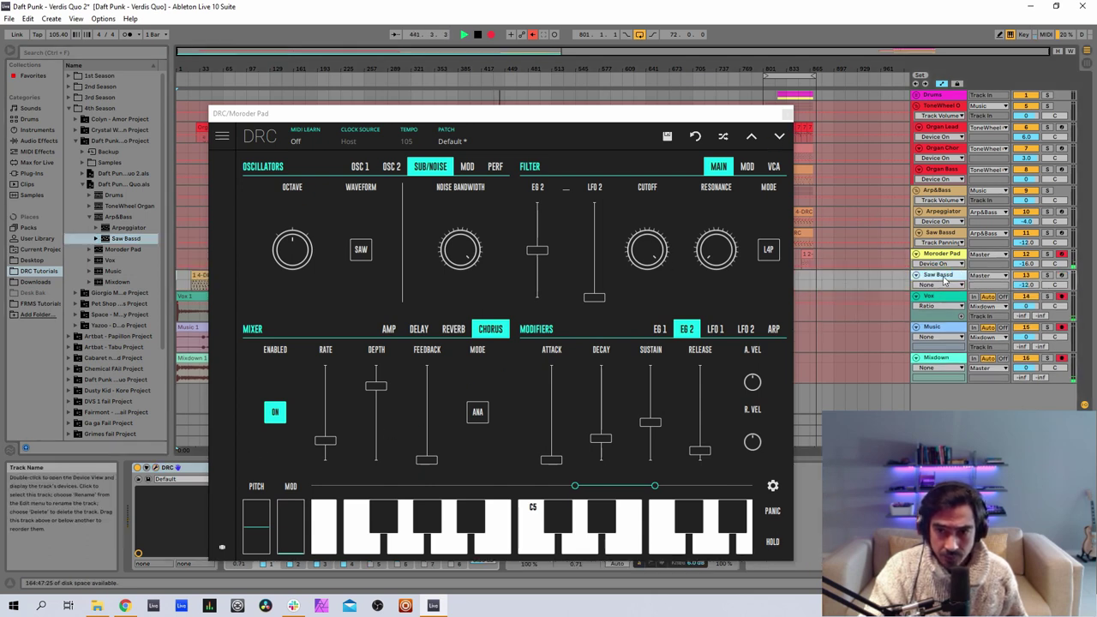
{"action": "left_click_drag", "start_coordinate": [545, 114], "coordinate": [676, 126]}
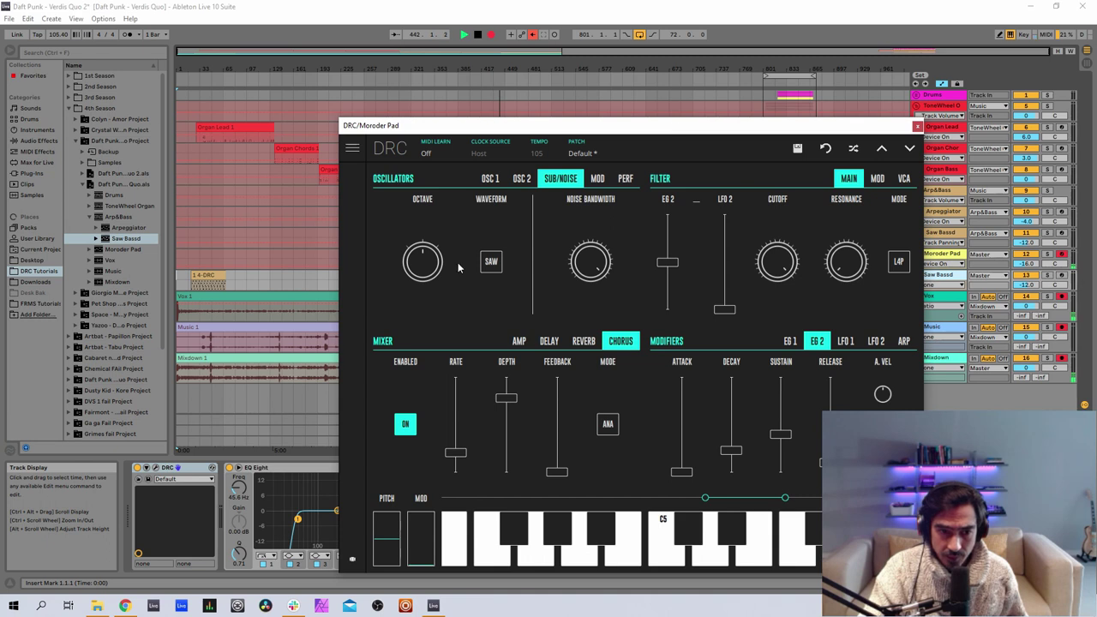
Inspect the sub oscillator and noise settings of the imported Saw Bassd track's DRC, and close the open synth windows.
{"action": "left_click", "coordinate": [156, 471]}
{"action": "left_click", "coordinate": [570, 157]}
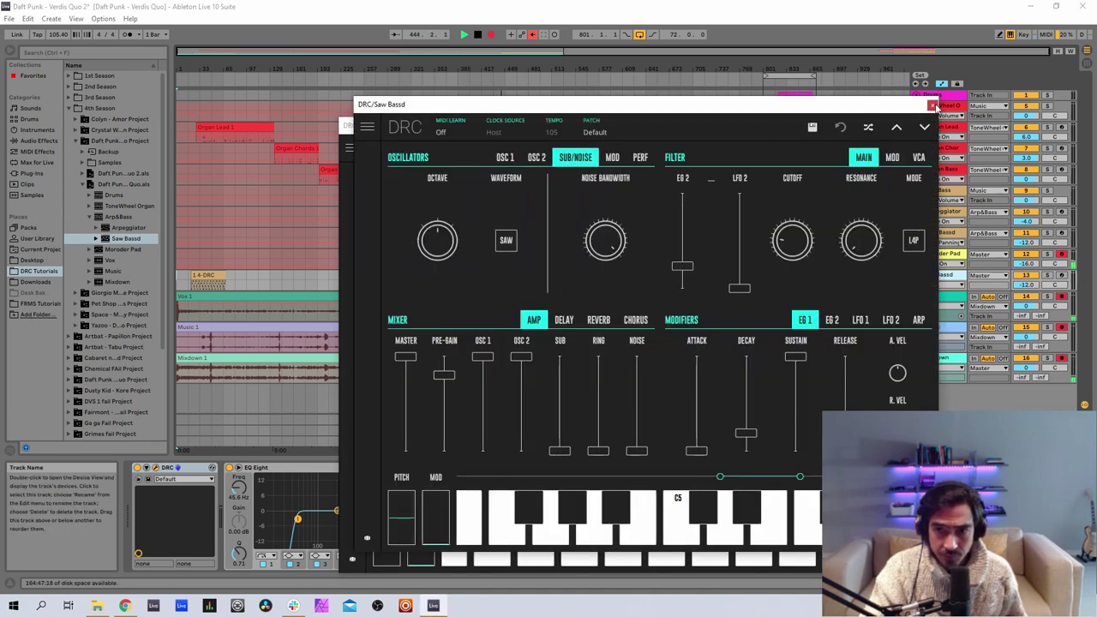
{"action": "left_click", "coordinate": [935, 106]}
{"action": "left_click", "coordinate": [914, 124]}
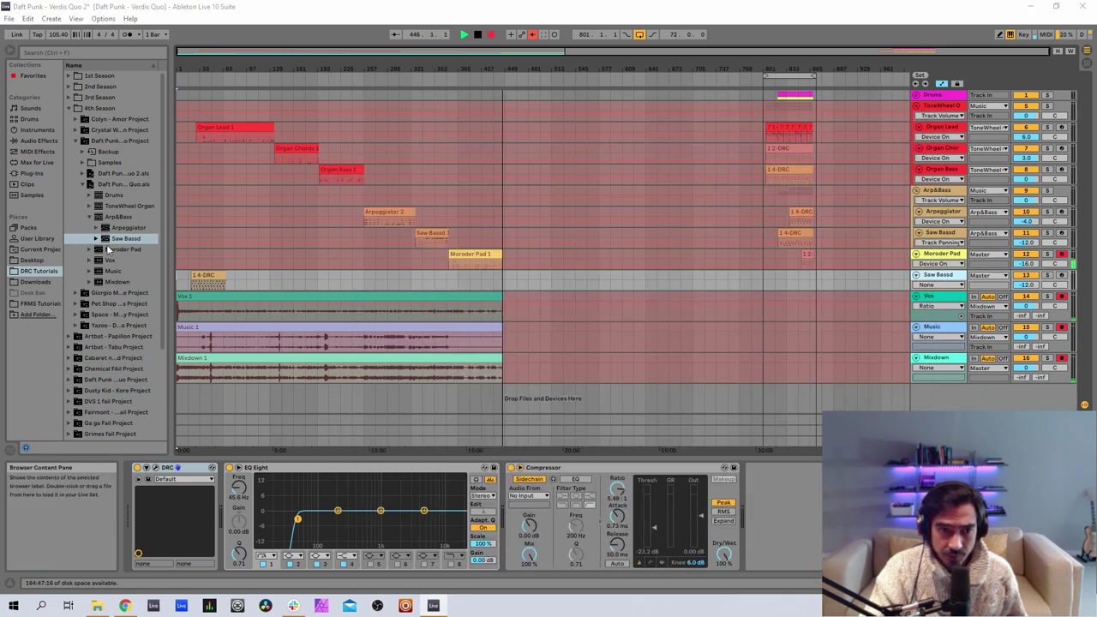
Import the saved Moroder Pad track below the imported Saw Bassd and check its DRC sub oscillator settings.
{"action": "left_click", "coordinate": [108, 250]}
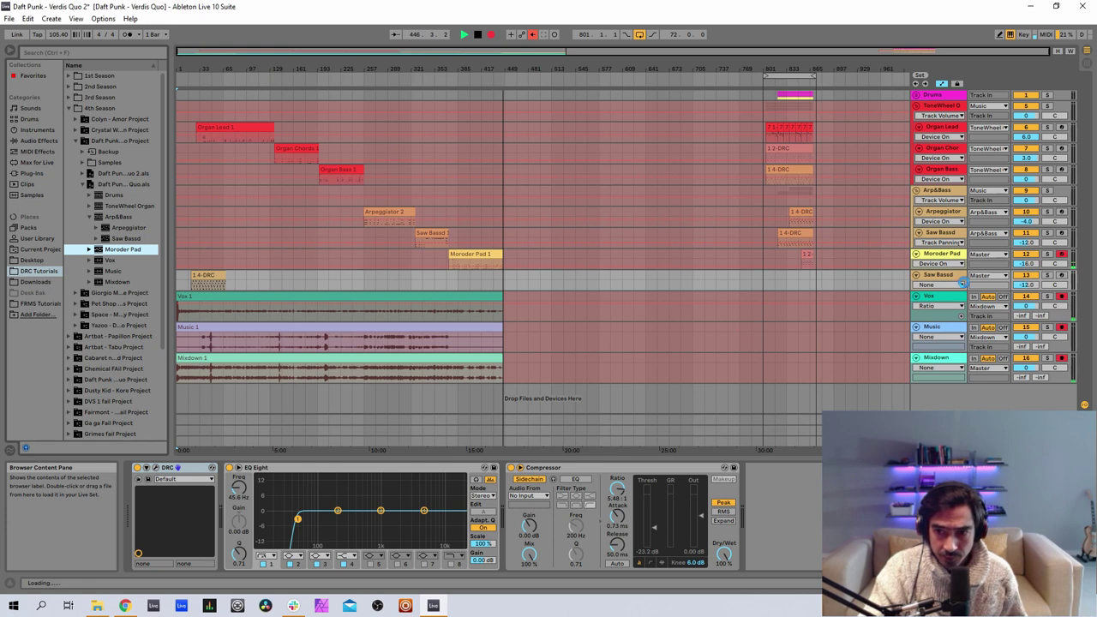
{"action": "left_click_drag", "start_coordinate": [377, 440], "coordinate": [374, 442]}
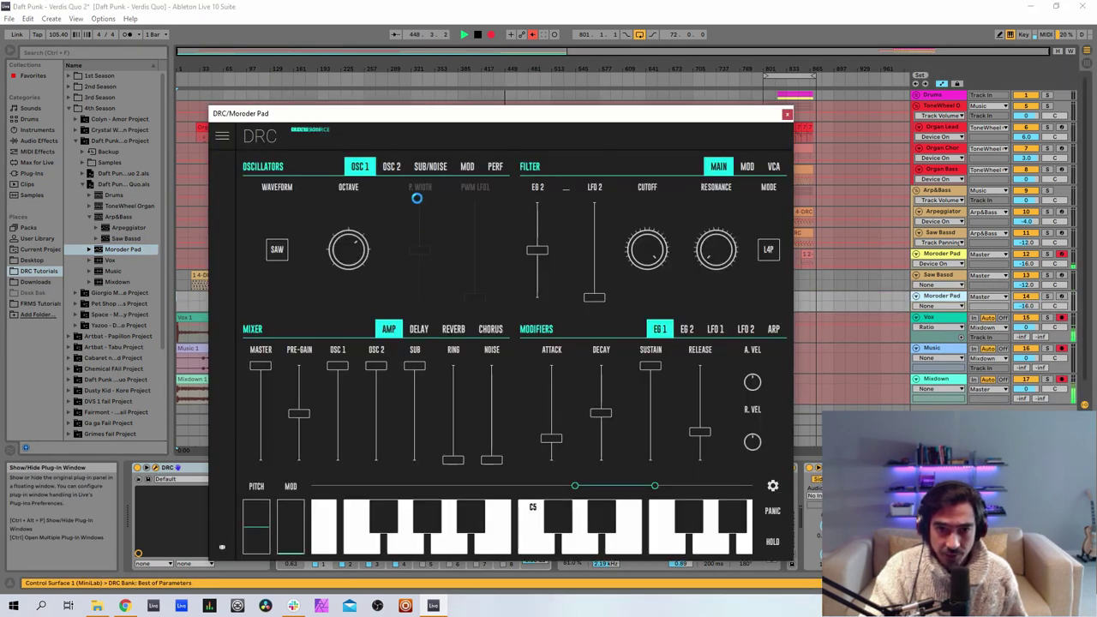
{"action": "left_click", "coordinate": [435, 170]}
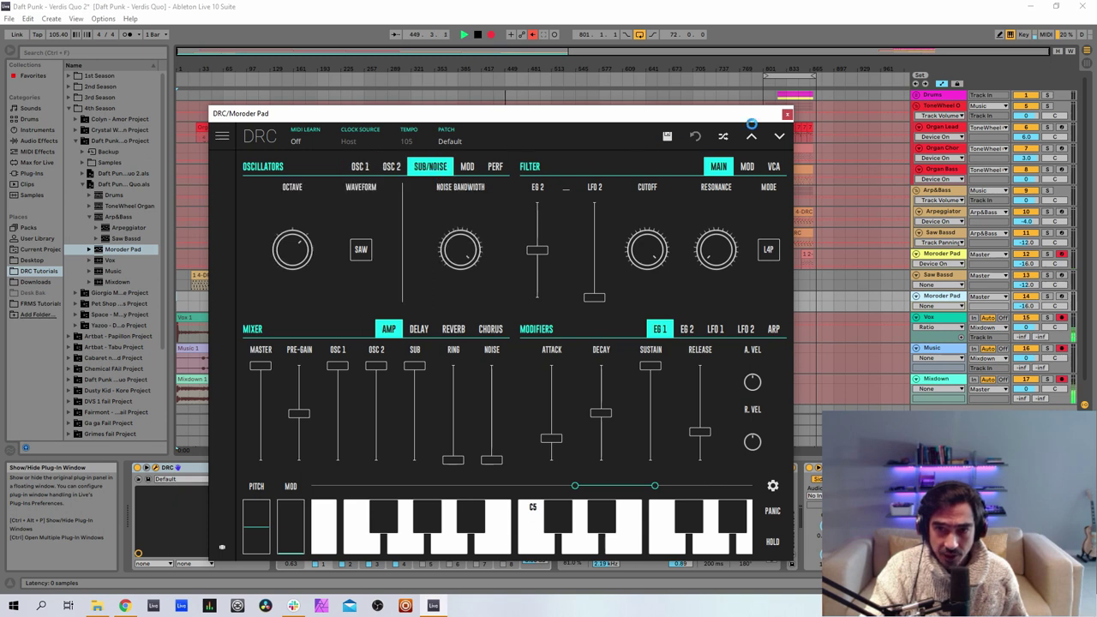
{"action": "left_click", "coordinate": [788, 114]}
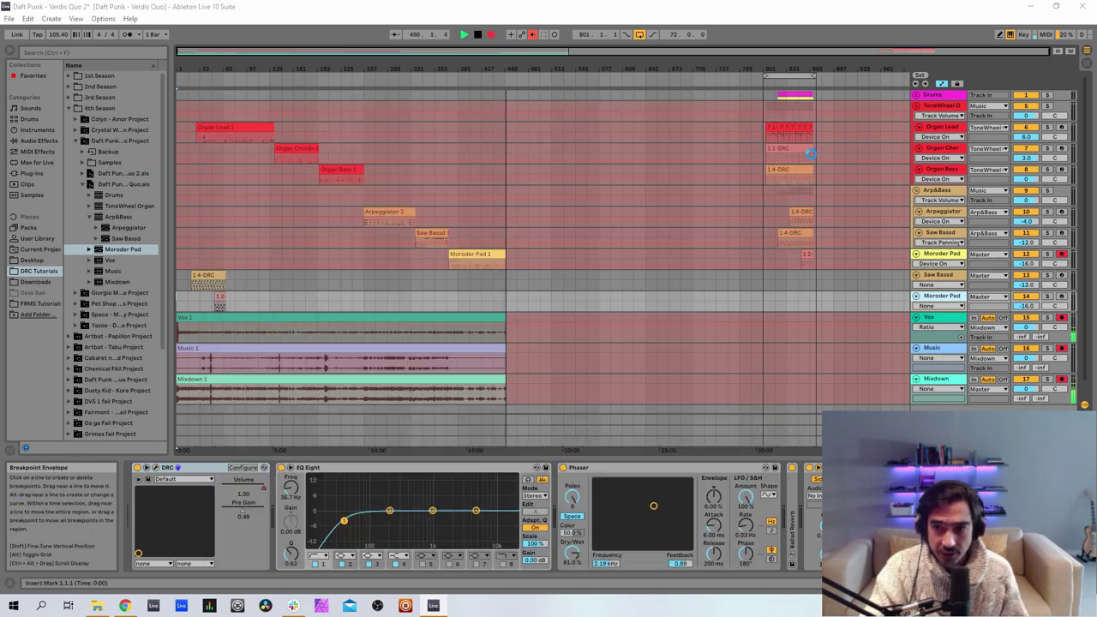
Delete the imported Saw Bassd and Moroder Pad reference tracks.
{"action": "left_click", "coordinate": [941, 276]}
{"action": "key", "text": "Delete"}
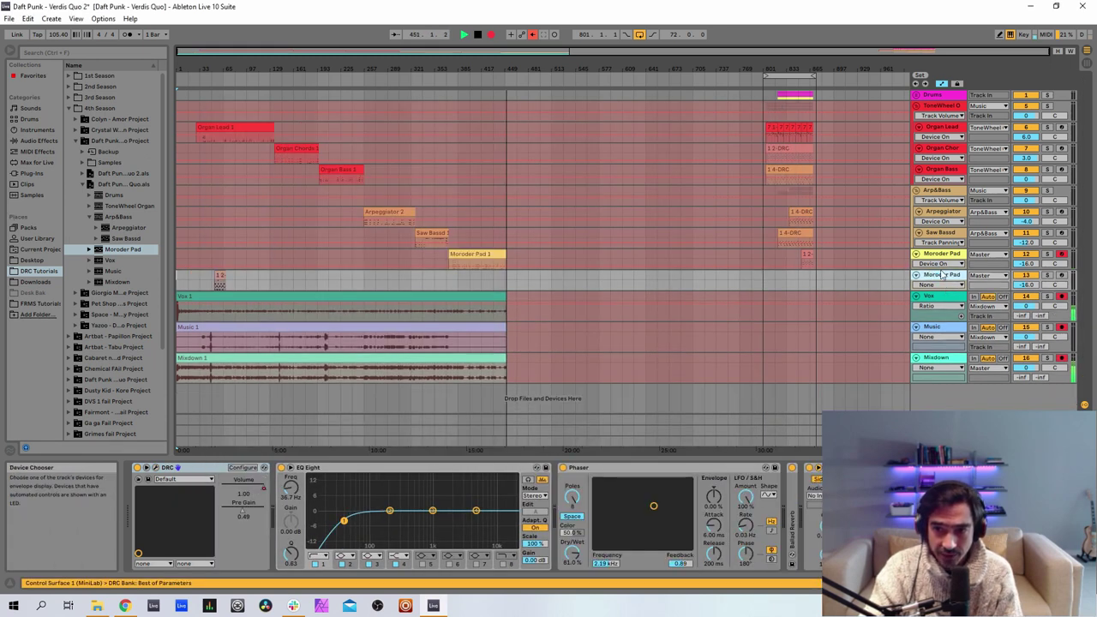
{"action": "key", "text": "Delete"}
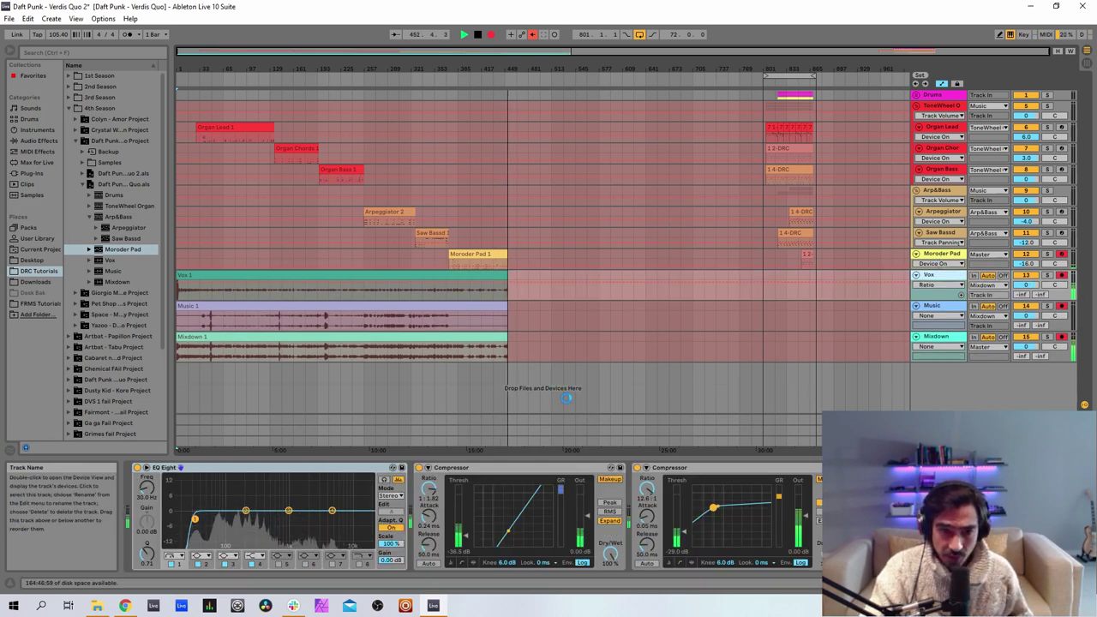
Raise the sub oscillator's octave on the original Moroder Pad to match the saved version, and enable the track's Phaser and reverb.
{"action": "scroll", "coordinate": [343, 514], "scroll_direction": "left", "scroll_amount": 5}
{"action": "left_click", "coordinate": [158, 470]}
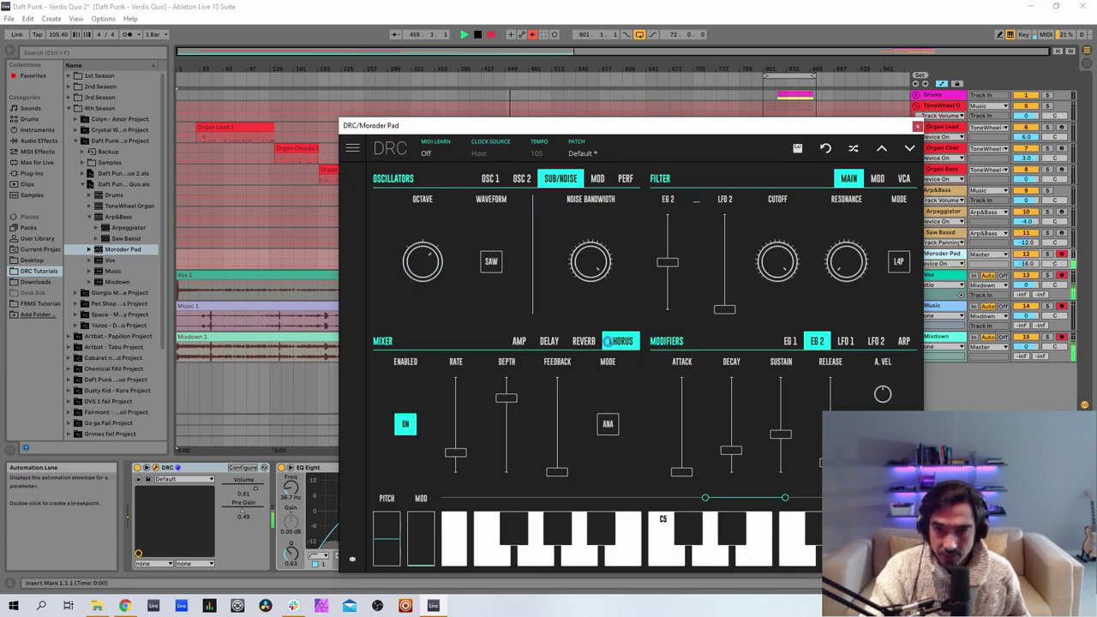
{"action": "left_click_drag", "start_coordinate": [639, 130], "coordinate": [248, 78]}
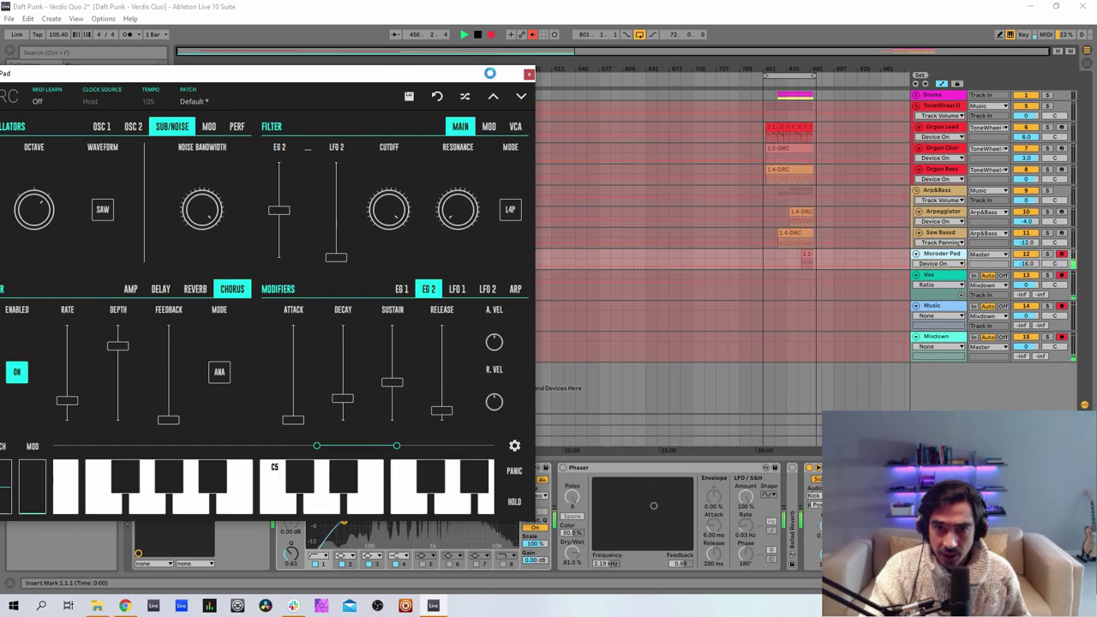
{"action": "left_click", "coordinate": [526, 74]}
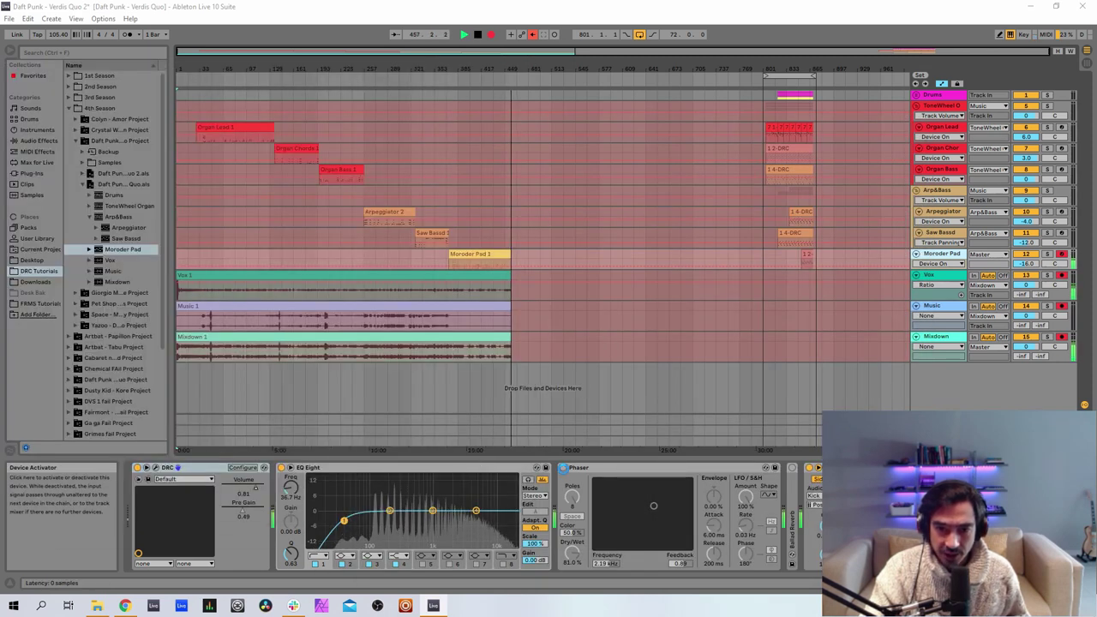
{"action": "left_click", "coordinate": [563, 470]}
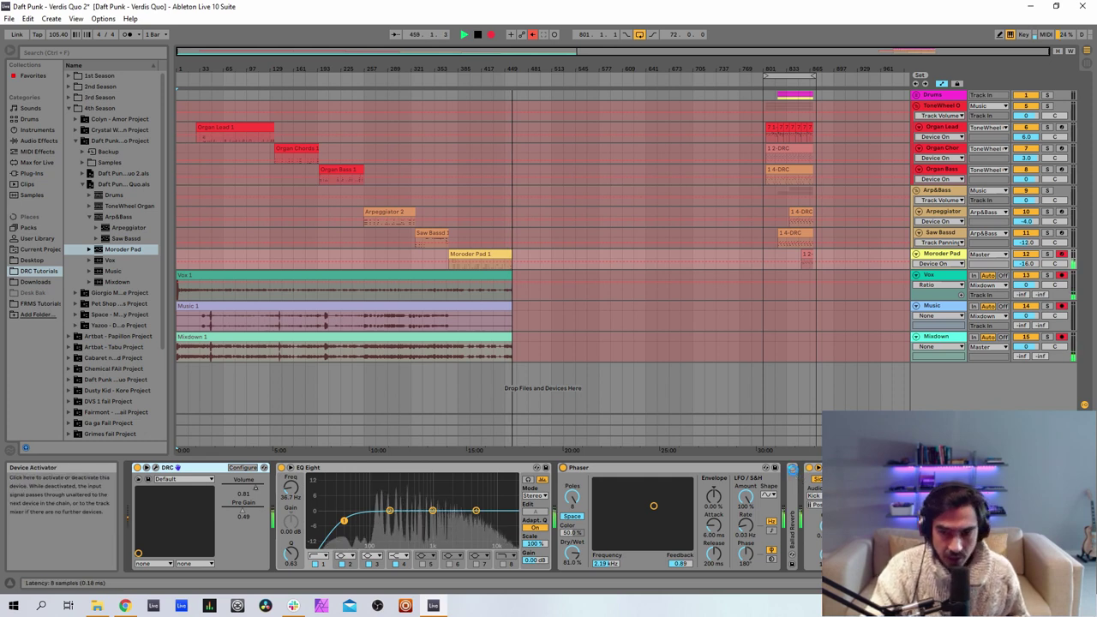
{"action": "left_click", "coordinate": [793, 468]}
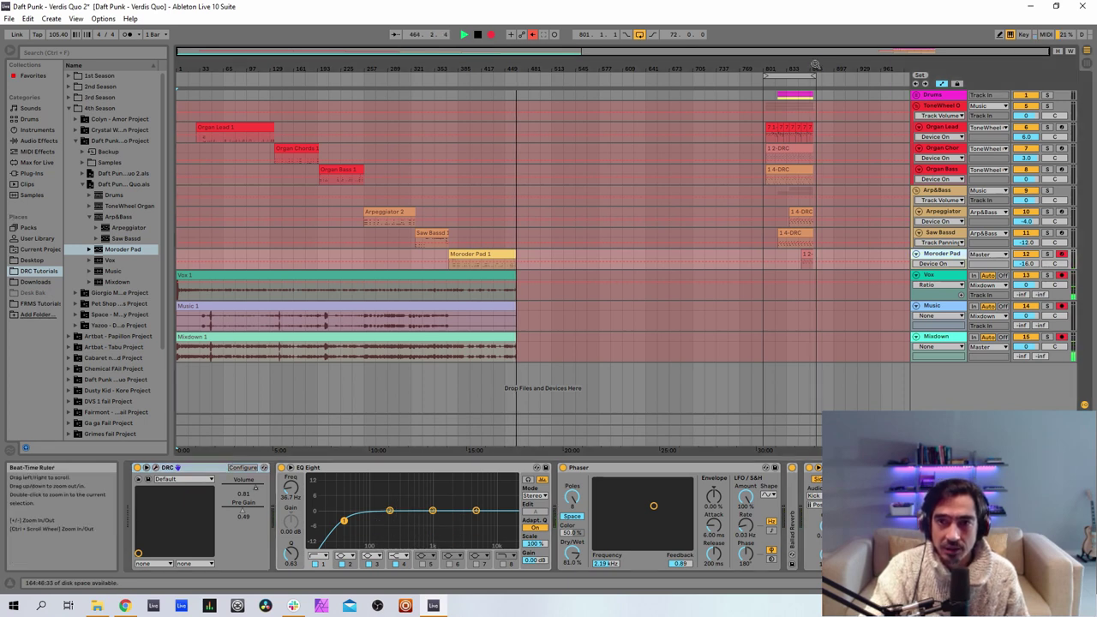
Stop arrangement recording and move the full-mix section spanning the Drums to Vox tracks from bar 801 to bar 473.
{"action": "left_click_drag", "start_coordinate": [833, 65], "coordinate": [833, 91]}
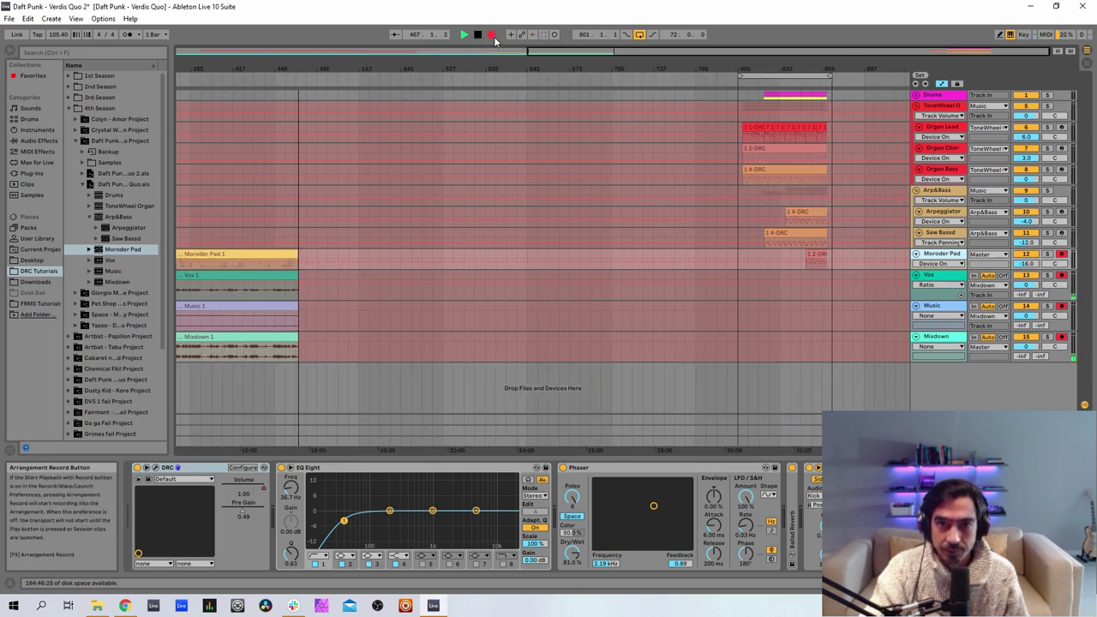
{"action": "left_click", "coordinate": [494, 35]}
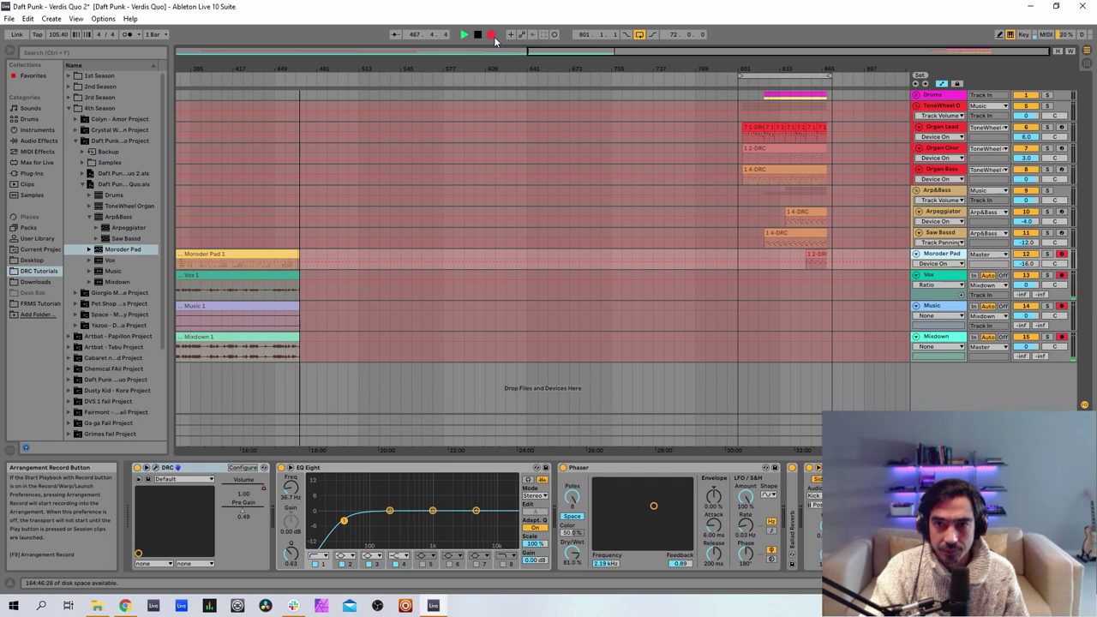
{"action": "left_click", "coordinate": [494, 35]}
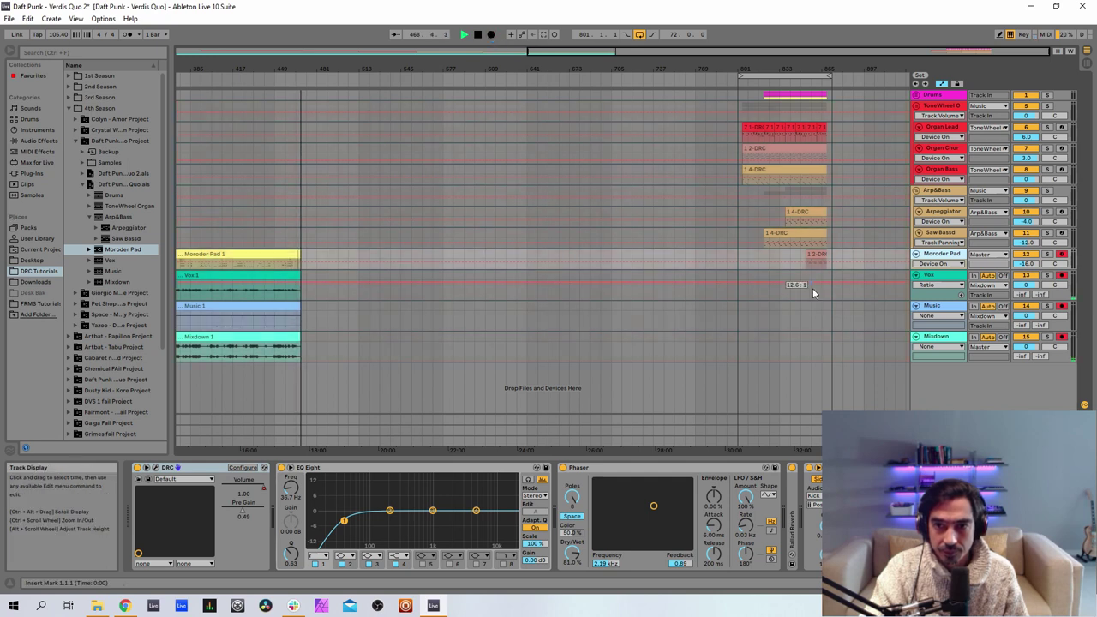
{"action": "left_click_drag", "start_coordinate": [825, 292], "coordinate": [740, 79]}
{"action": "left_click_drag", "start_coordinate": [830, 287], "coordinate": [735, 77]}
{"action": "left_click_drag", "start_coordinate": [760, 137], "coordinate": [326, 140]}
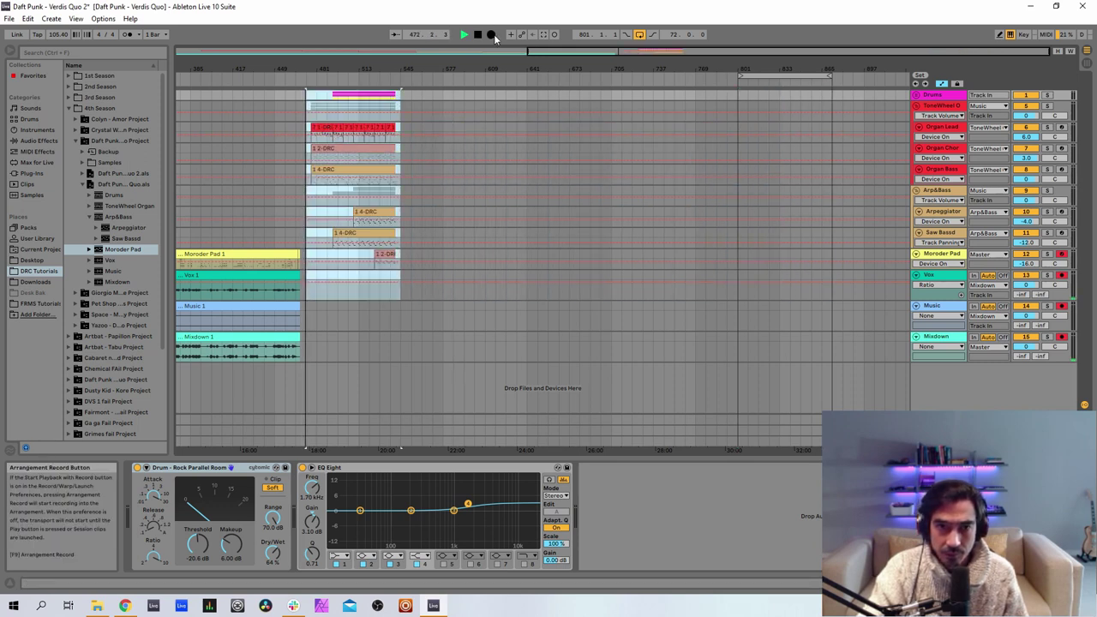
Restart arrangement recording through the moved section and disarm the Vox and Moroder Pad tracks.
{"action": "left_click", "coordinate": [490, 35]}
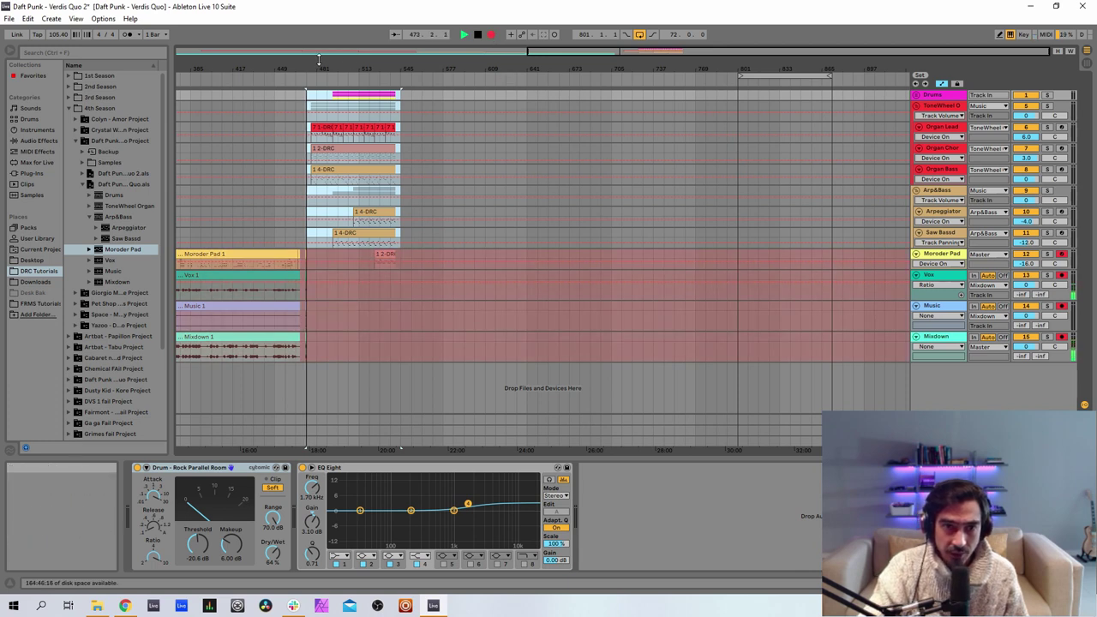
{"action": "left_click_drag", "start_coordinate": [323, 68], "coordinate": [323, 120]}
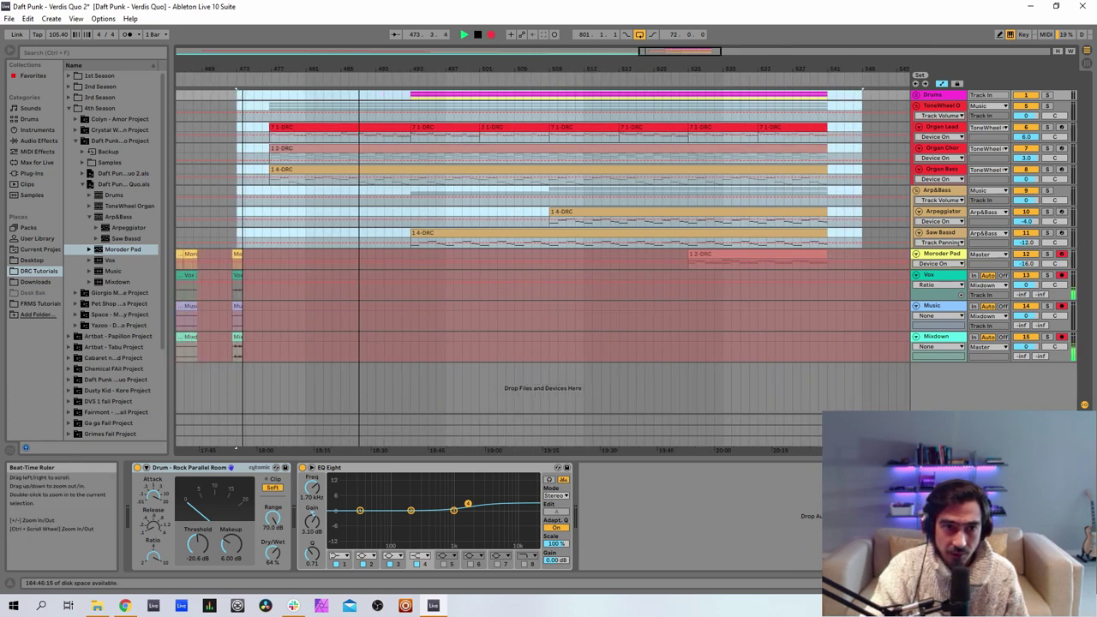
{"action": "left_click", "coordinate": [1061, 277]}
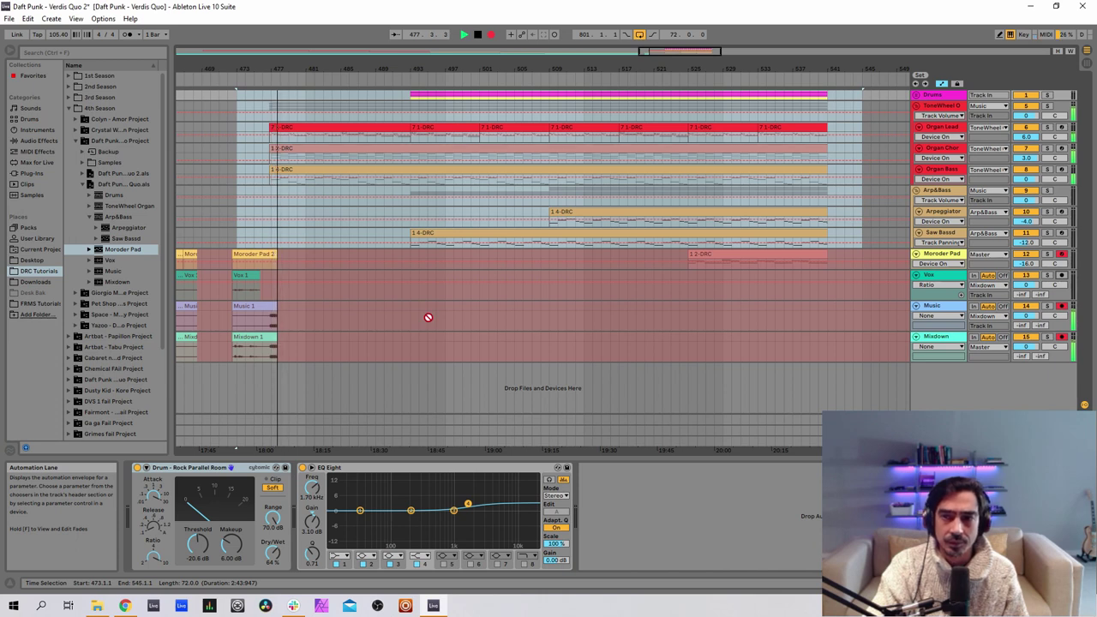
{"action": "left_click", "coordinate": [1063, 256]}
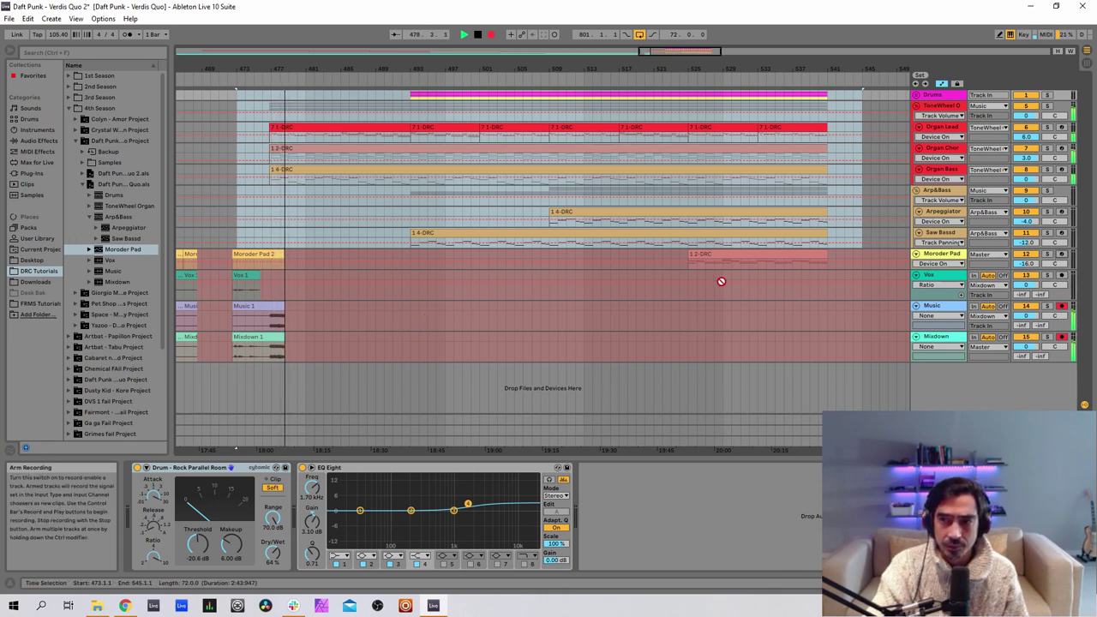